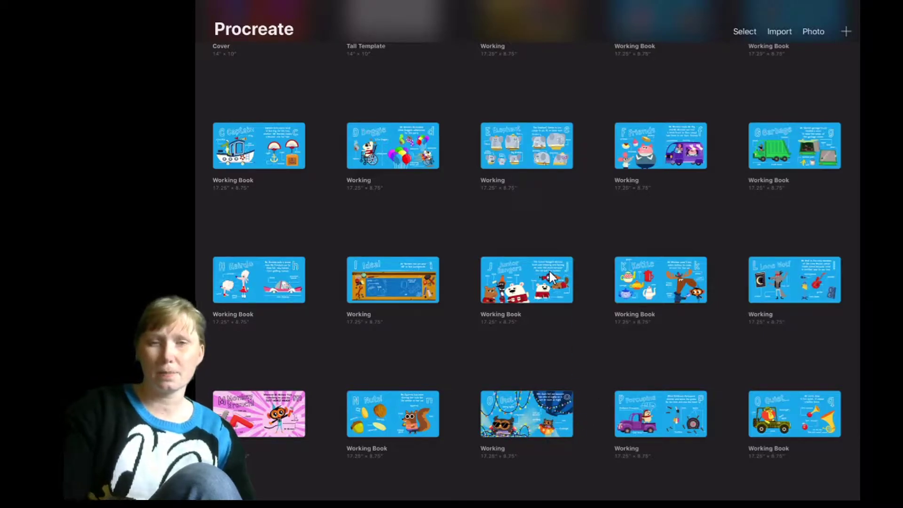
scroll(550, 272, up, 3)
scroll(550, 271, up, 2)
scroll(549, 270, up, 2)
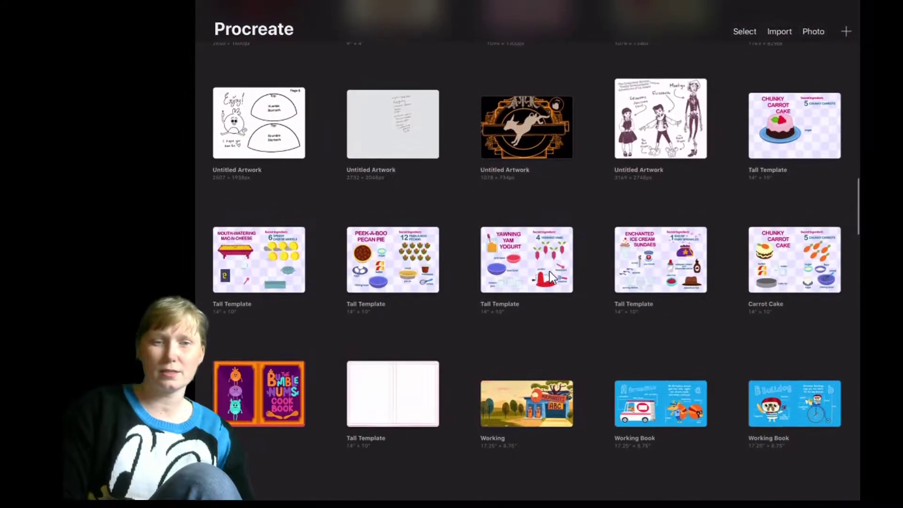
scroll(549, 269, up, 2)
scroll(549, 270, up, 2)
scroll(548, 269, up, 1)
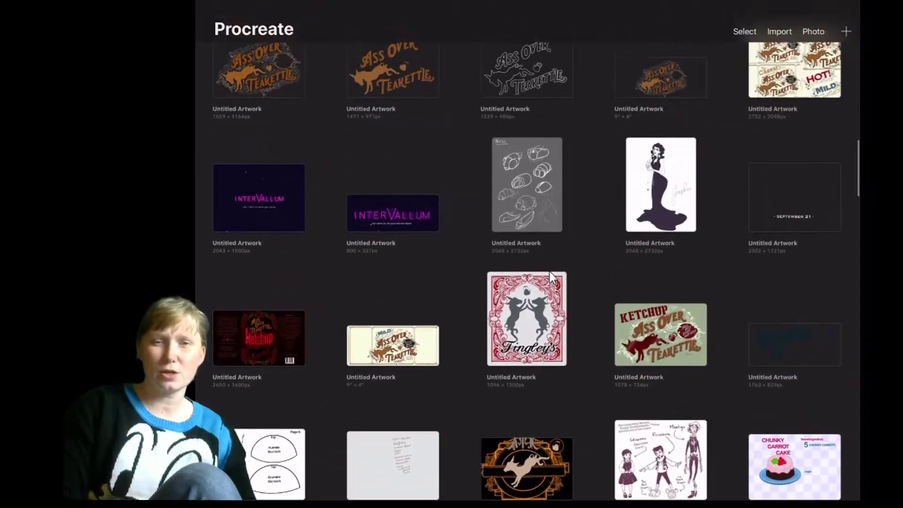
scroll(548, 269, up, 3)
scroll(549, 269, up, 3)
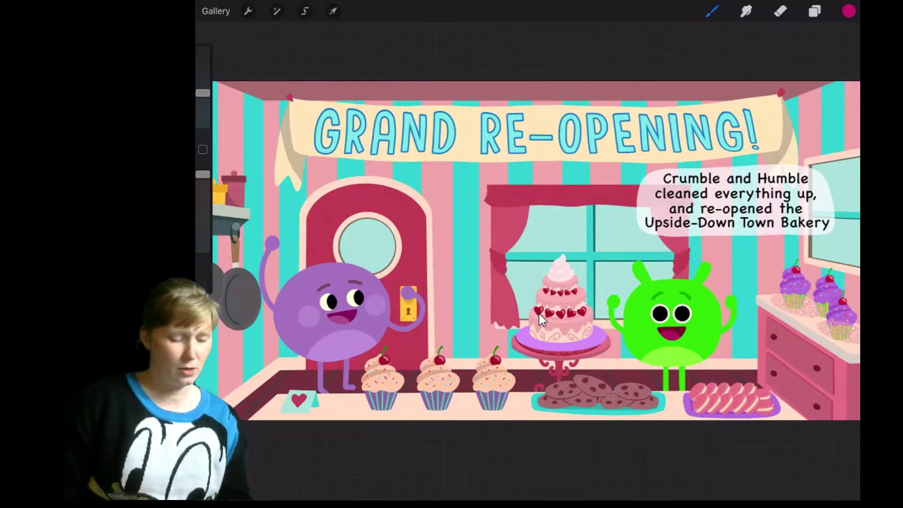
Step: Close the open artwork and return to the Gallery
click(216, 11)
Step: Create a new square canvas and fill its first layer with light grey
click(846, 31)
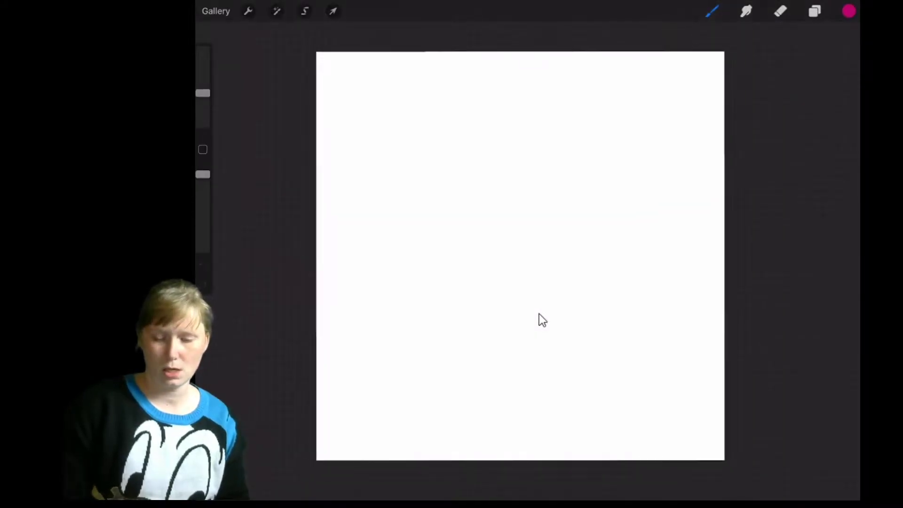
key(c)
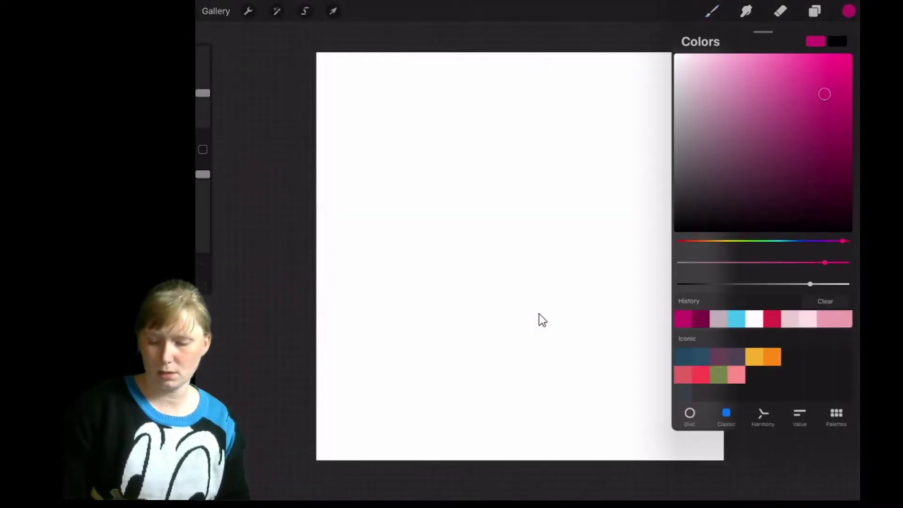
drag(824, 94, 674, 86)
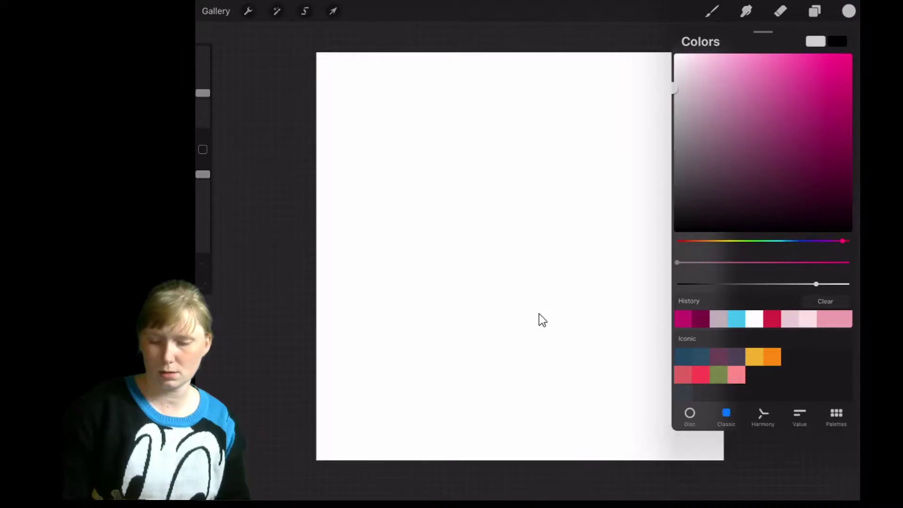
key(l)
drag(849, 10, 645, 201)
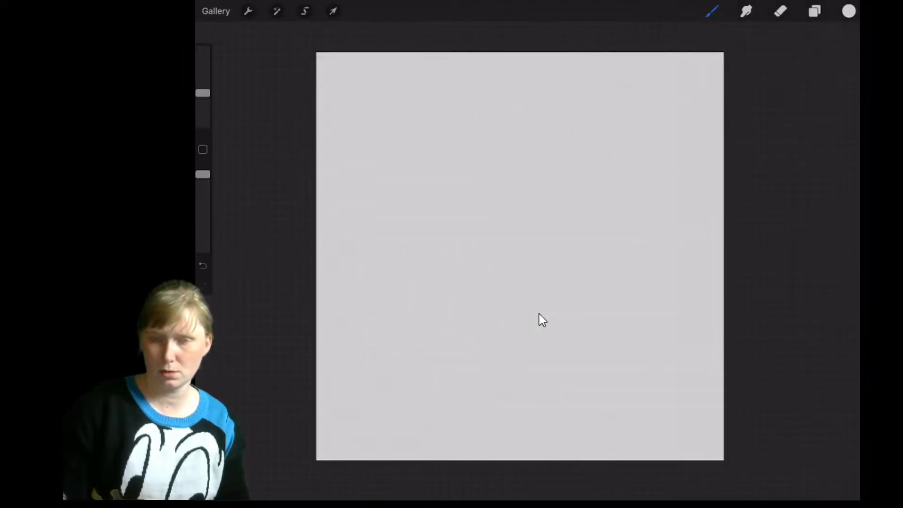
Step: Add a second layer above the light grey layer
key(l)
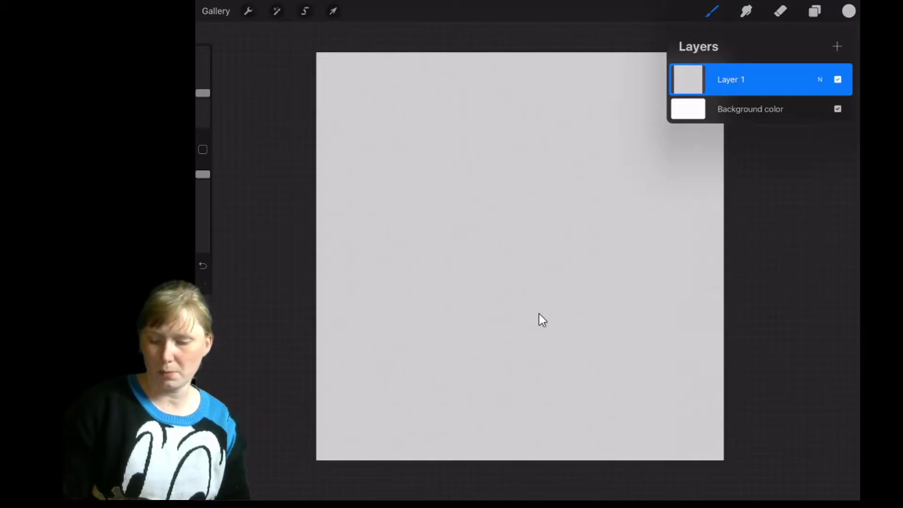
key(ctrl+n)
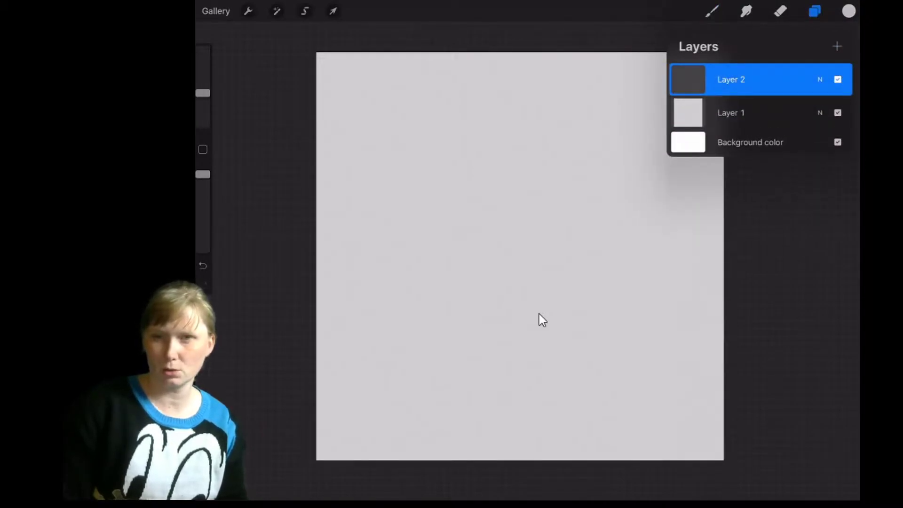
key(c)
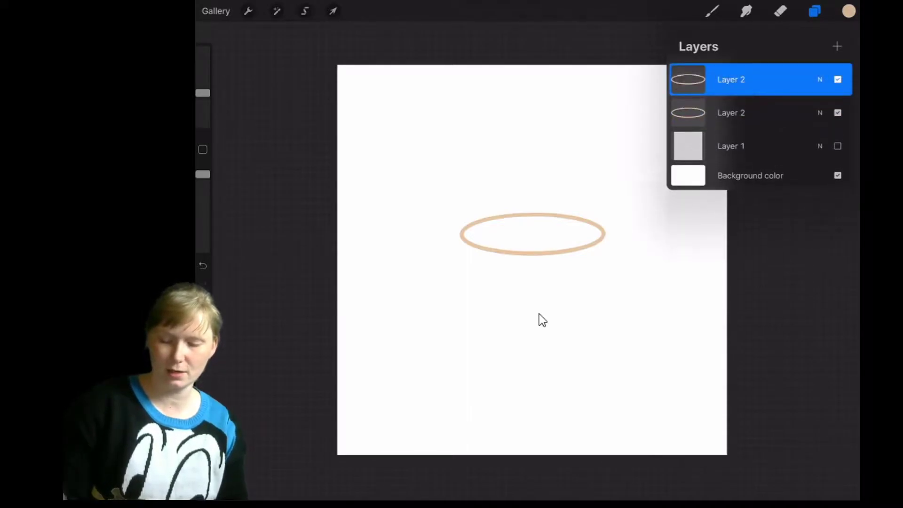
Step: Drag the copied ellipse down so it sits just beneath the original
key(v)
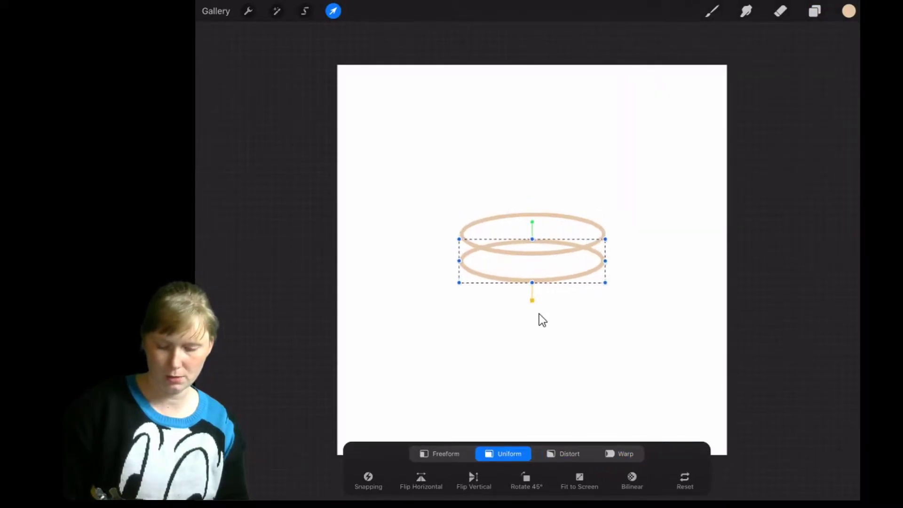
key(ctrl+z)
key(ctrl+z)
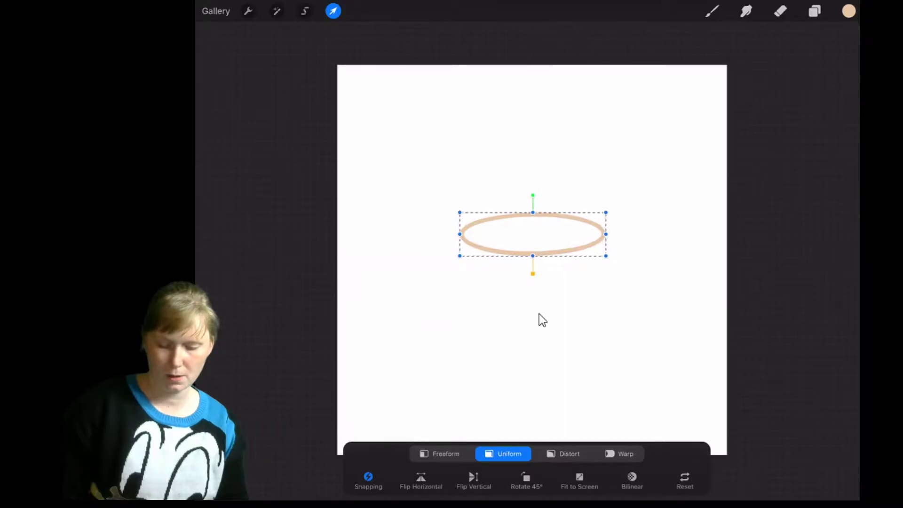
drag(540, 315, 539, 336)
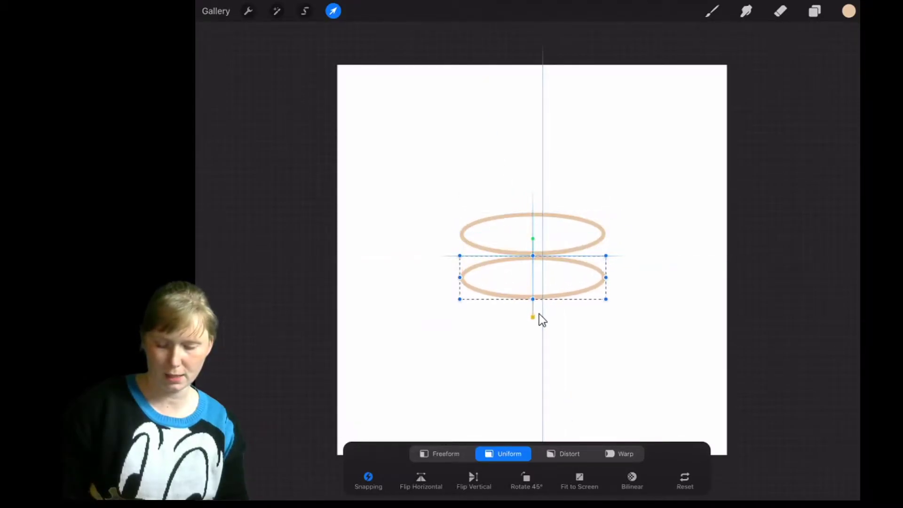
Step: Draw straight side lines joining the two ellipses into a cylinder outline
key(b)
scroll(539, 314, up, 3)
scroll(539, 315, up, 3)
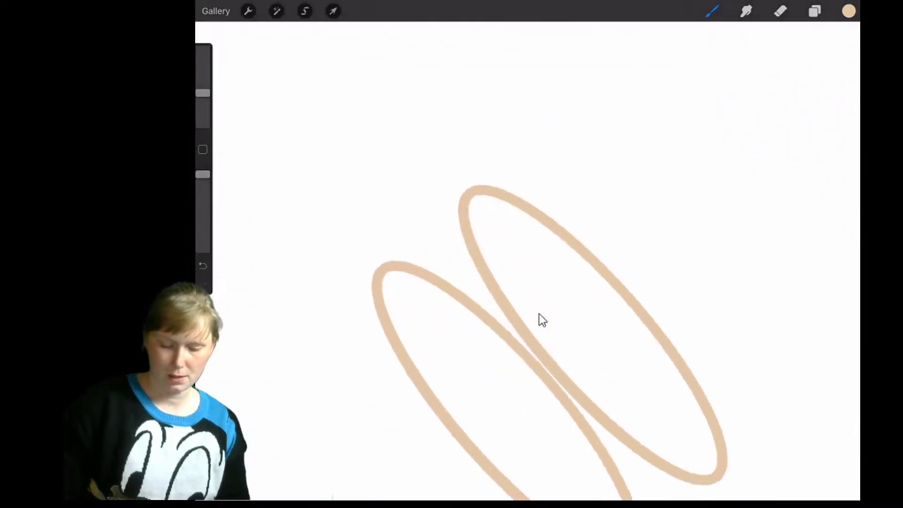
drag(382, 267, 466, 198)
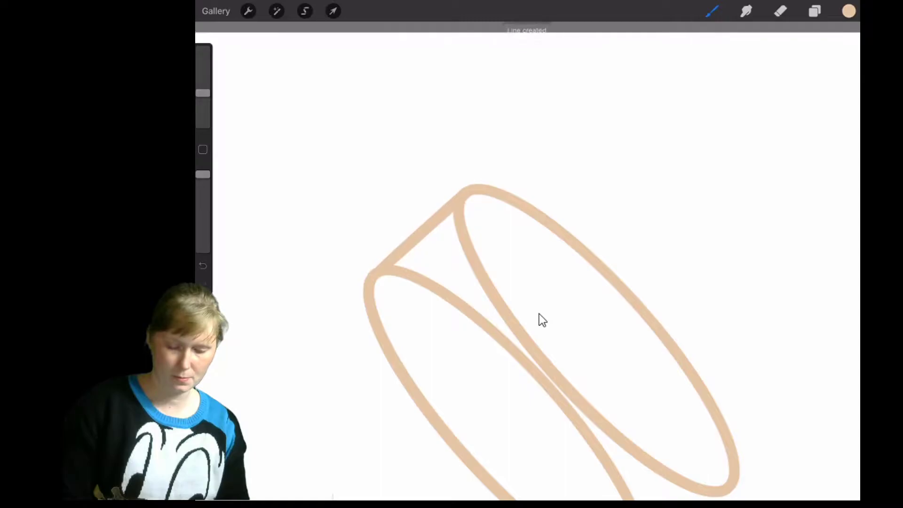
click(526, 28)
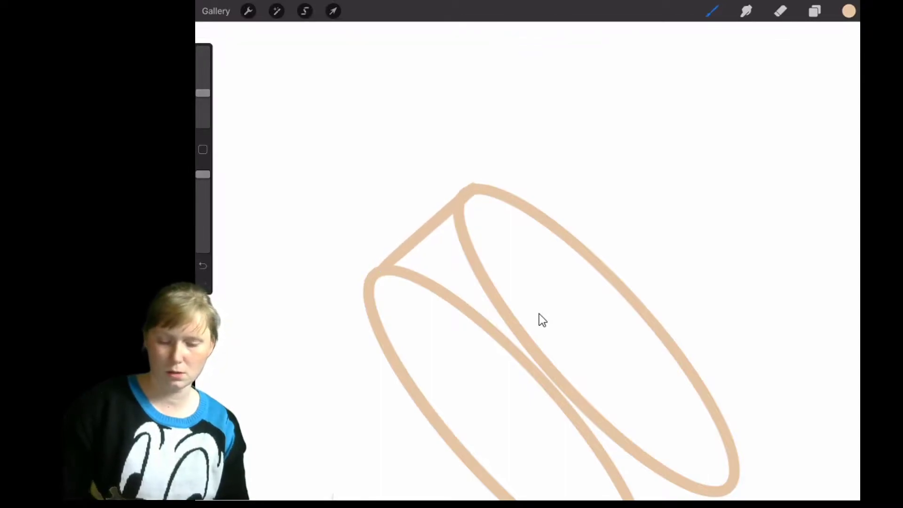
key(e)
key(b)
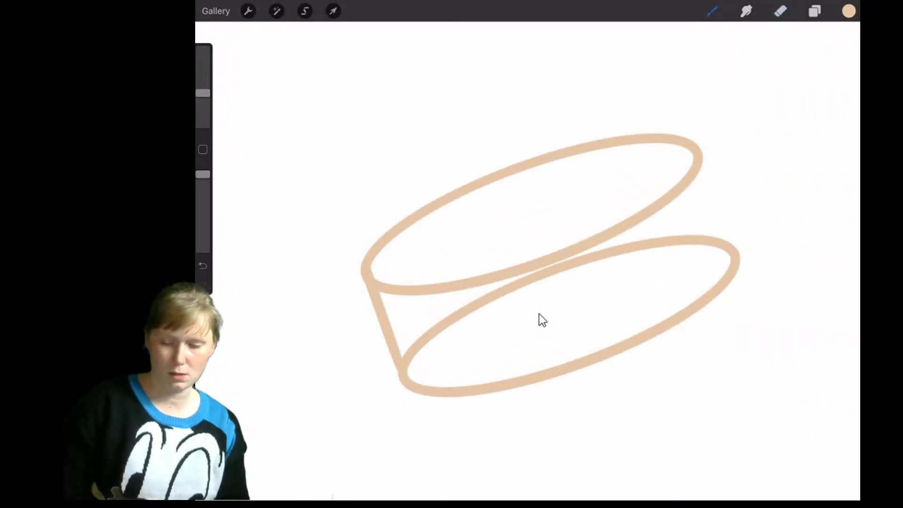
drag(417, 242, 494, 182)
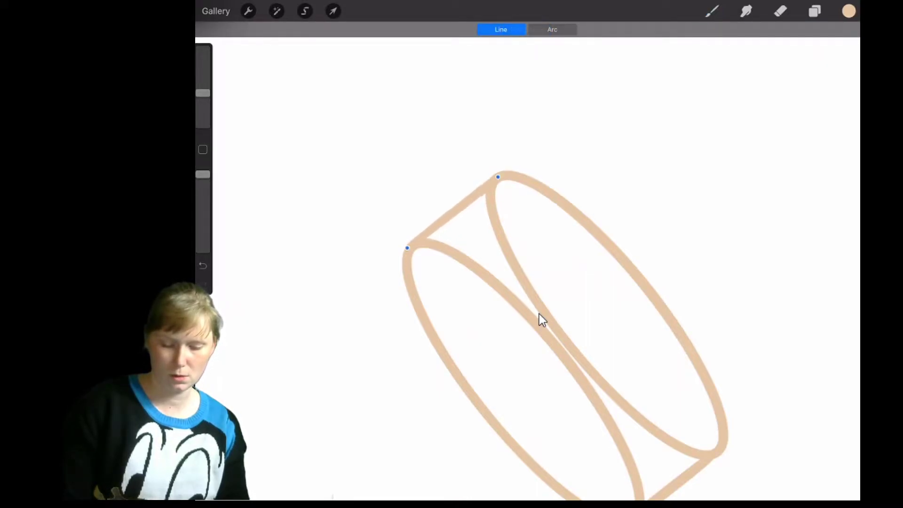
key(b)
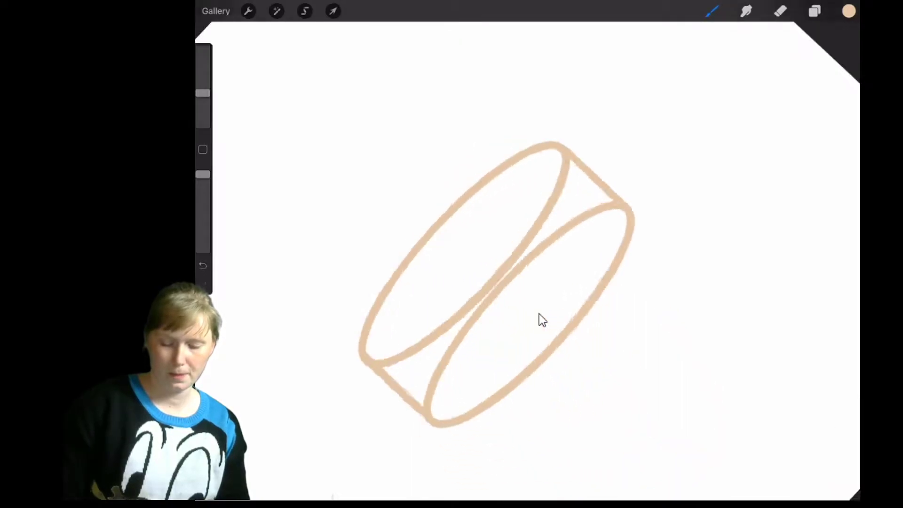
Step: Redraw the upper-left ellipse edge and fill the lower ellipse with tan
mouse_move(305, 353)
mouse_down()
mouse_move(430, 234)
mouse_move(550, 152)
mouse_move(580, 148)
mouse_up()
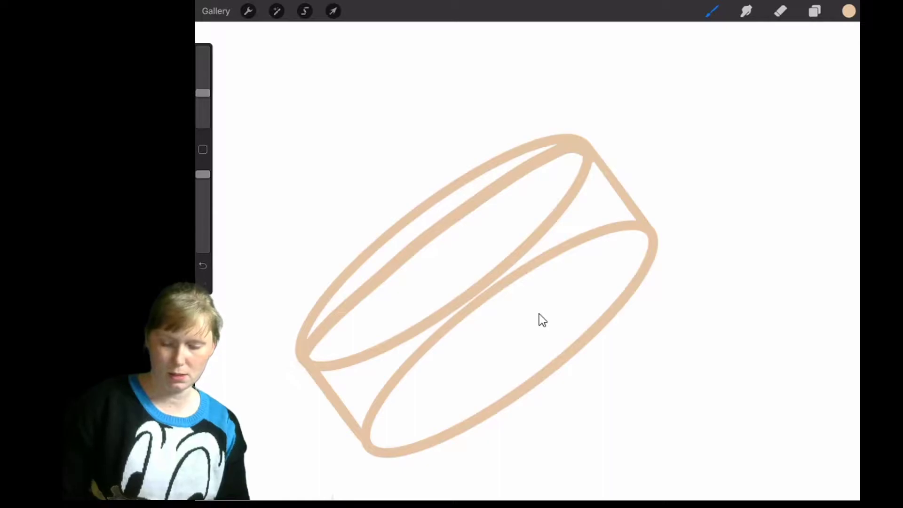
drag(511, 290, 620, 286)
drag(849, 10, 539, 297)
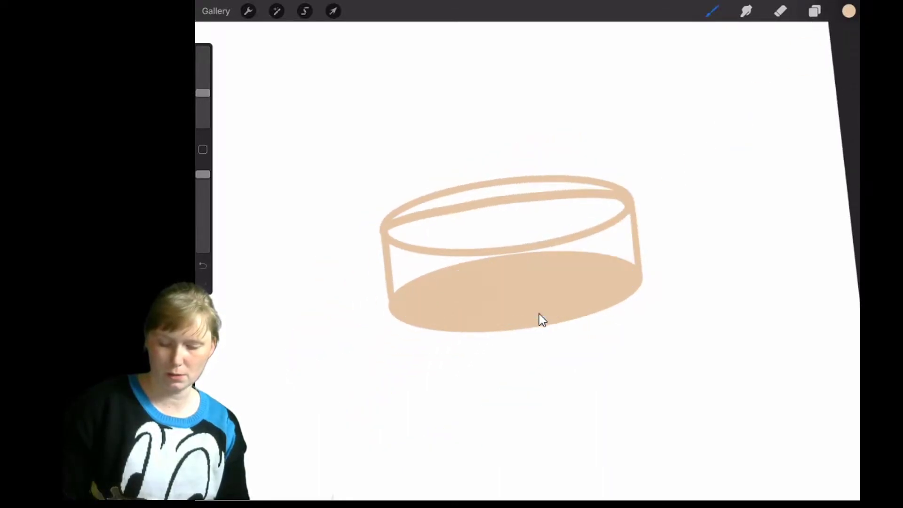
Step: Fill the cylinder body with tan and ready a smaller eraser for stray lines
drag(849, 11, 608, 228)
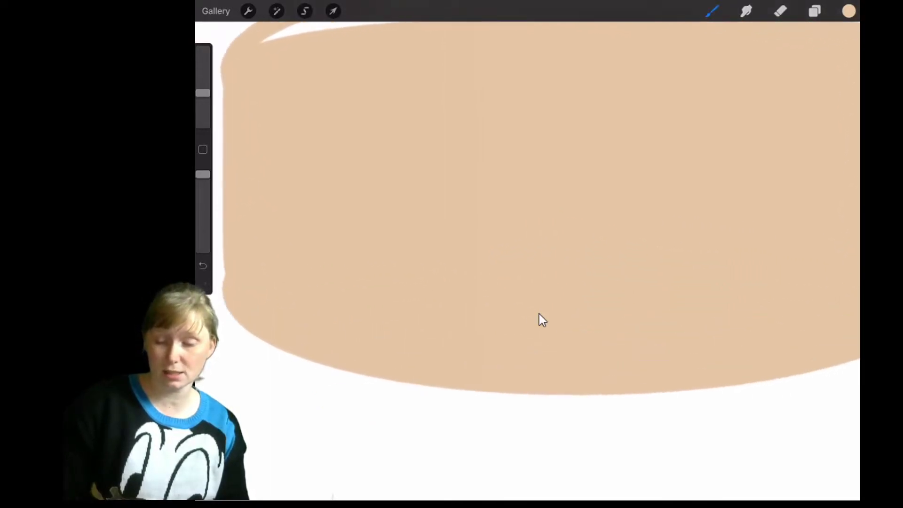
key(e)
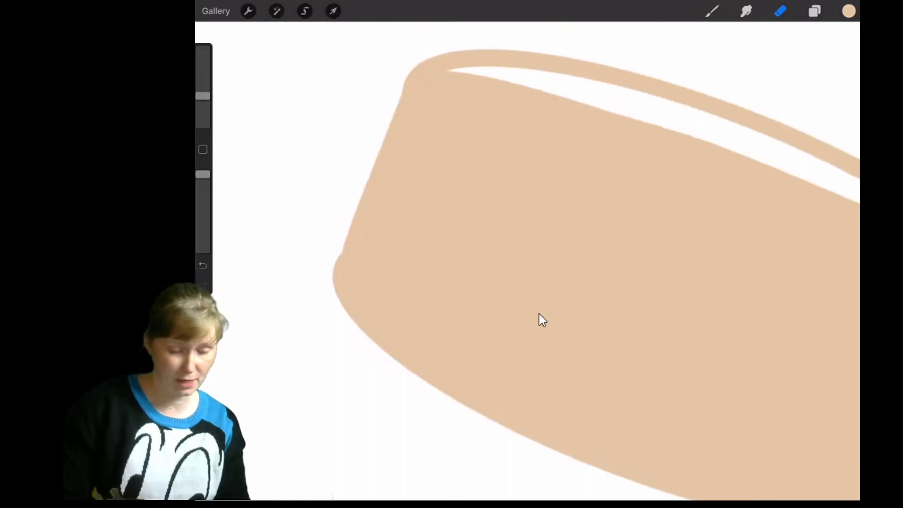
drag(203, 96, 203, 101)
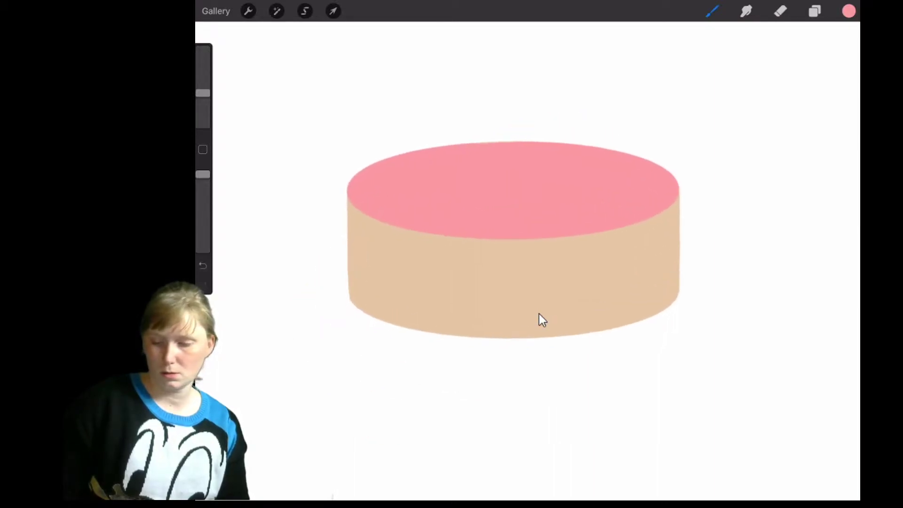
Step: Lock the tan cake-body layer to its shape
key(l)
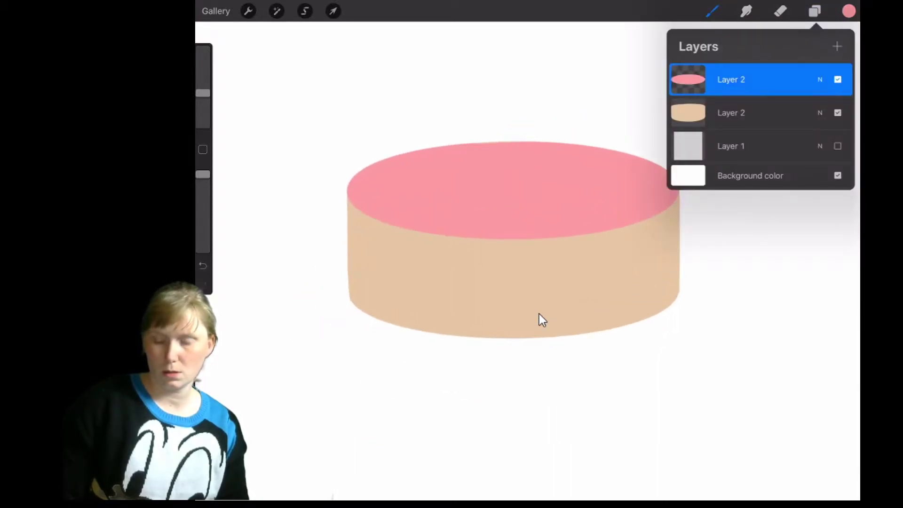
click(732, 112)
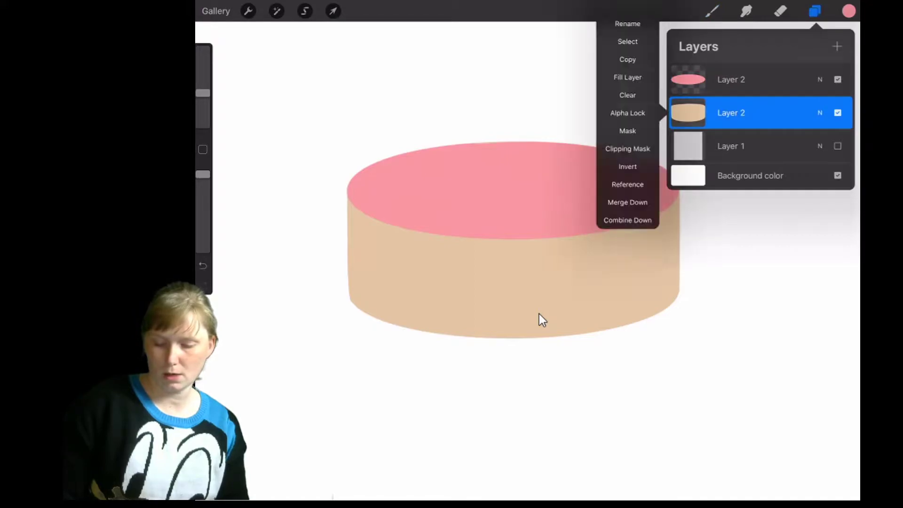
key(Escape)
Step: Sample the cake's tan and pick a lighter shade of it
key(c)
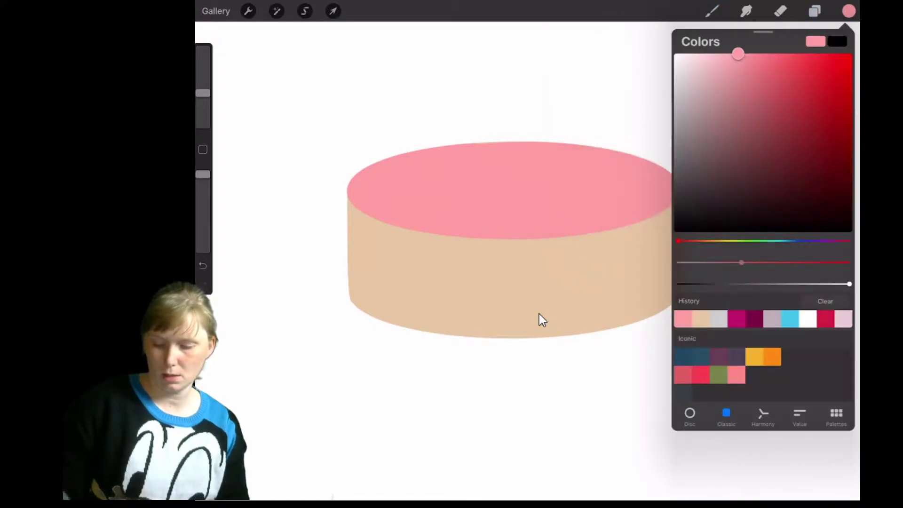
key(c)
click(538, 320)
key(c)
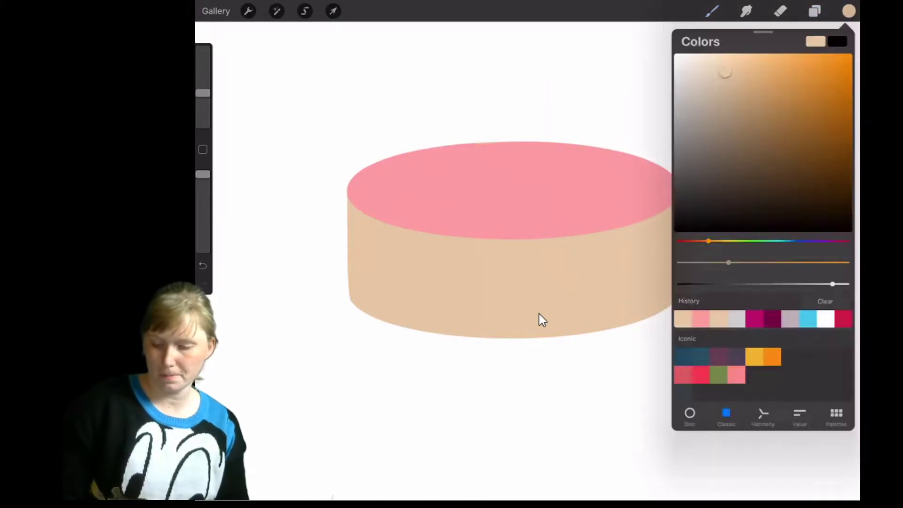
drag(726, 72, 749, 55)
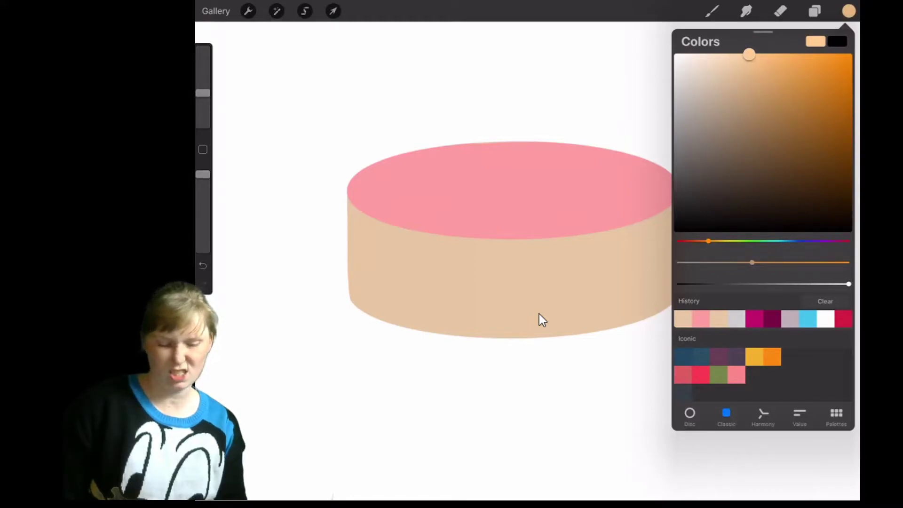
key(c)
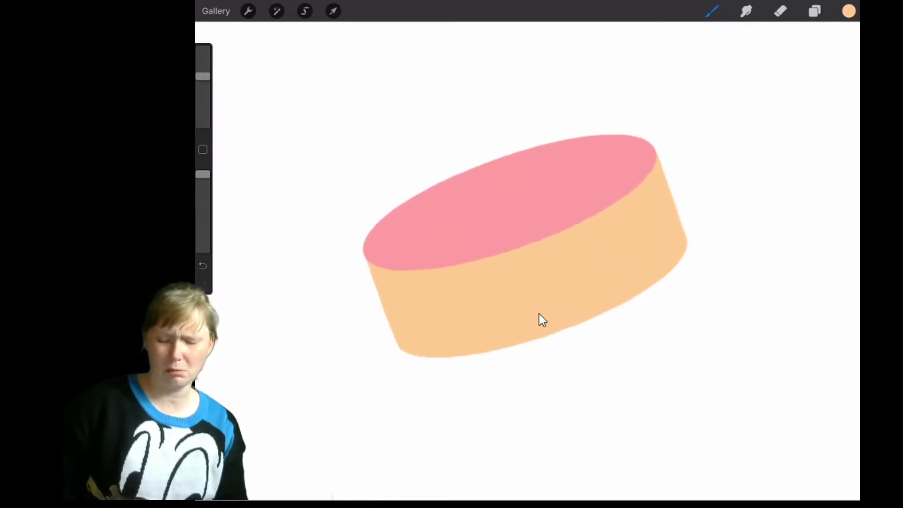
Step: Check the layers list and bring up Colors to choose the pink
key(l)
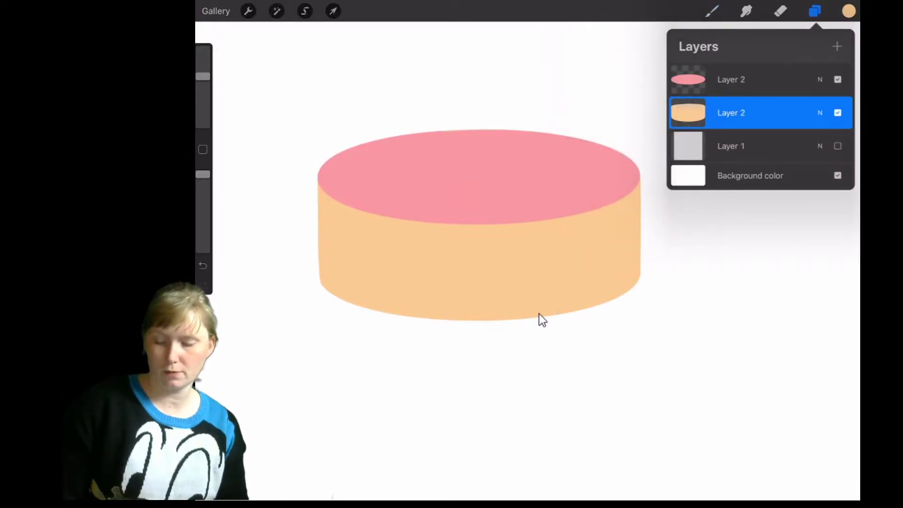
key(l)
key(c)
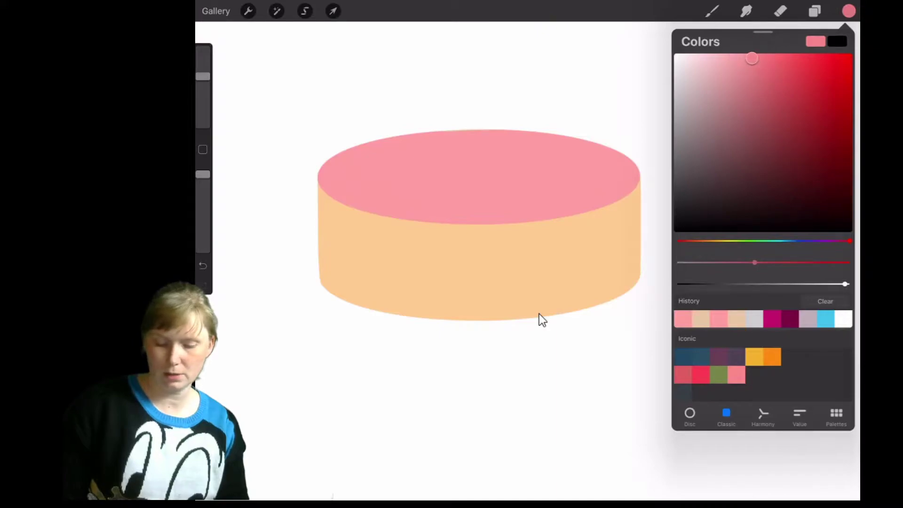
Step: Paint a pink drip line along the cake's upper side, extending it right
click(539, 320)
scroll(539, 319, up, 3)
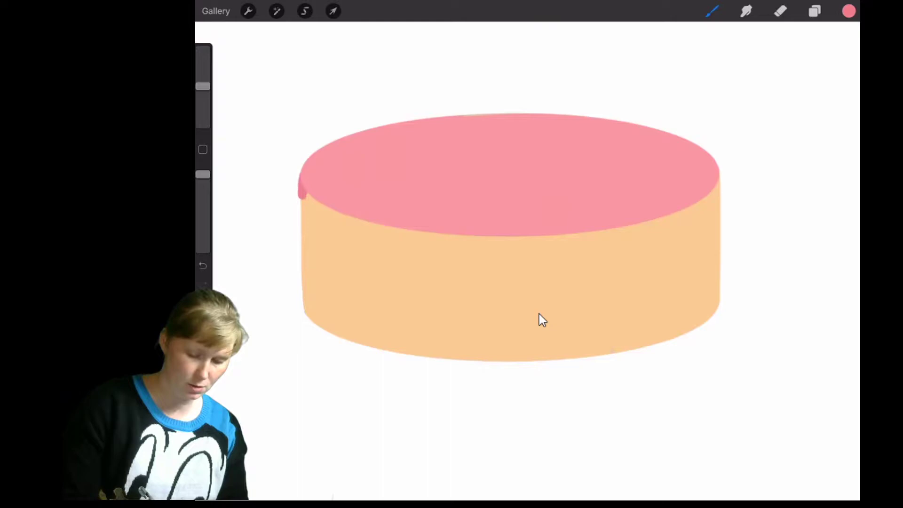
mouse_move(303, 216)
mouse_down()
mouse_move(303, 243)
mouse_move(346, 236)
mouse_move(361, 270)
mouse_move(381, 255)
mouse_move(421, 257)
mouse_move(479, 309)
mouse_move(502, 276)
mouse_move(534, 257)
mouse_up()
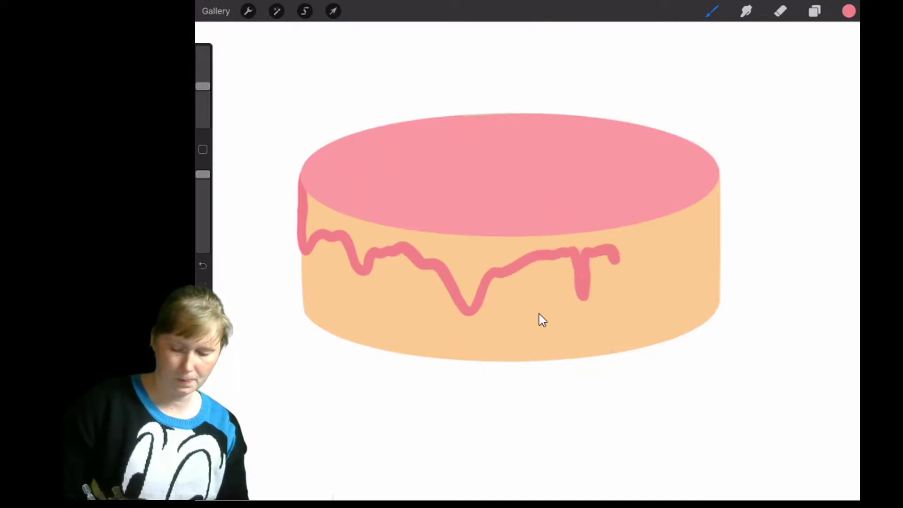
mouse_move(619, 257)
mouse_down()
mouse_move(639, 241)
mouse_move(656, 286)
mouse_move(675, 243)
mouse_up()
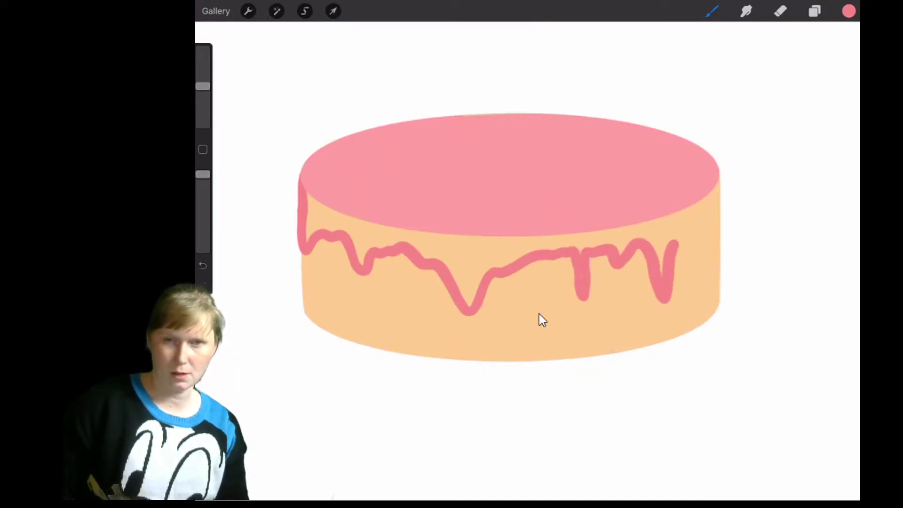
drag(508, 233, 509, 218)
Step: Cover the unwanted right-hand drip with orange sampled from the cake
click(779, 11)
click(616, 237)
drag(596, 229, 601, 282)
key(ctrl+z)
click(629, 265)
click(711, 11)
drag(202, 102, 203, 74)
mouse_move(565, 247)
mouse_down()
mouse_move(596, 237)
mouse_move(596, 286)
mouse_up()
drag(604, 230, 614, 247)
click(711, 11)
click(711, 11)
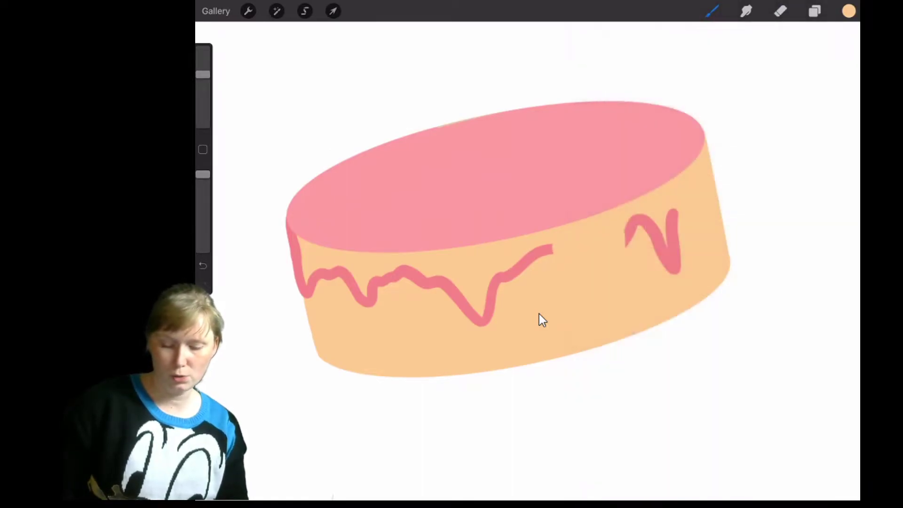
Step: Redraw the pink drip line with a thinner brush, over the peaks and down the right edge
click(517, 258)
drag(202, 74, 202, 86)
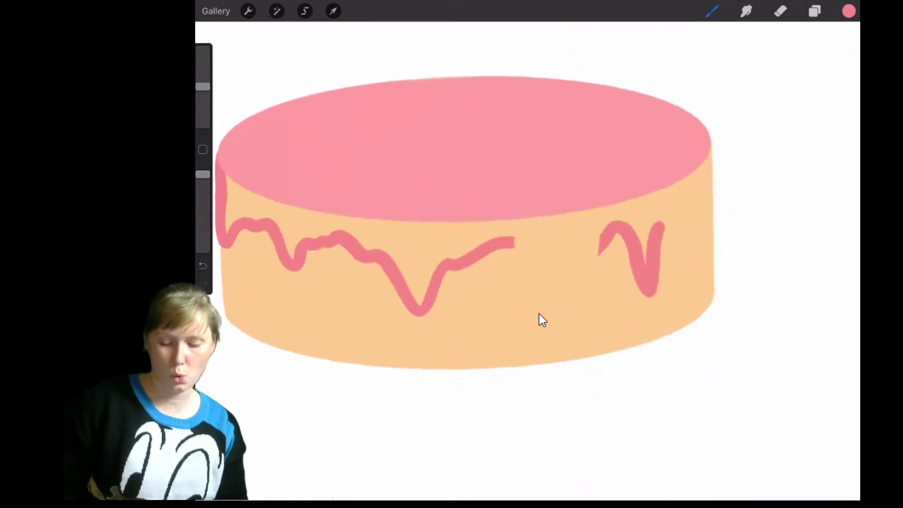
drag(515, 243, 550, 286)
key(ctrl+z)
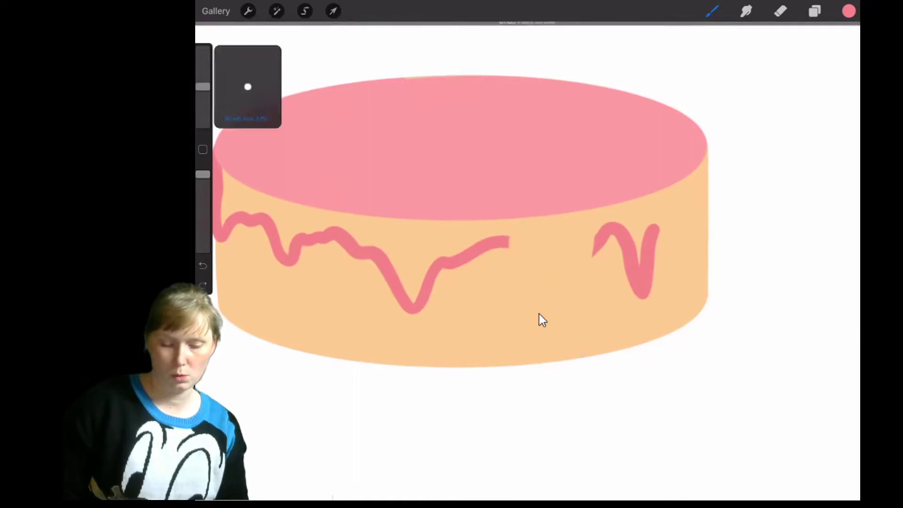
drag(203, 86, 203, 91)
mouse_move(515, 243)
mouse_down()
mouse_move(557, 299)
mouse_move(575, 250)
mouse_up()
drag(661, 226, 693, 234)
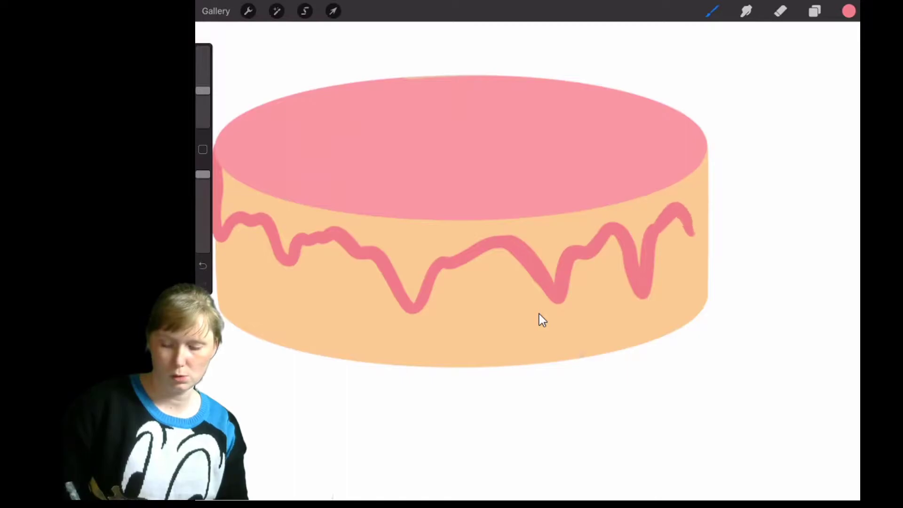
drag(704, 173, 704, 228)
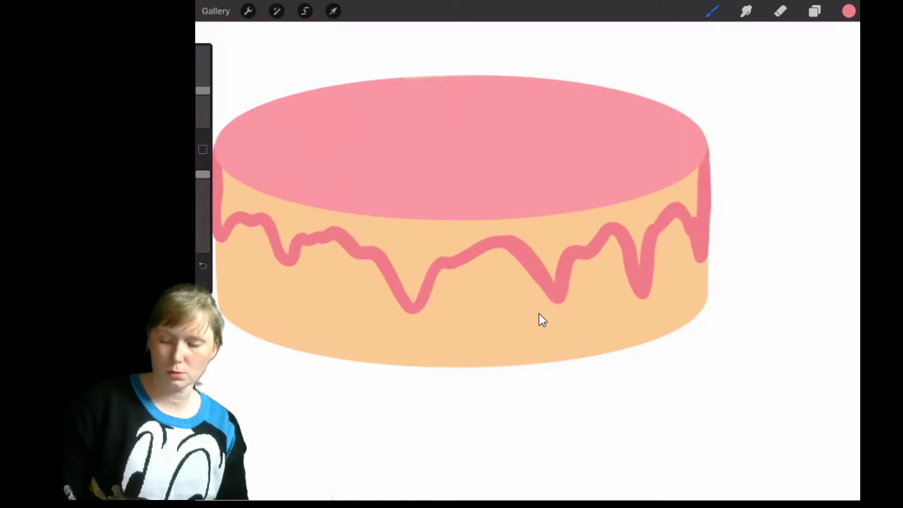
drag(708, 138, 707, 164)
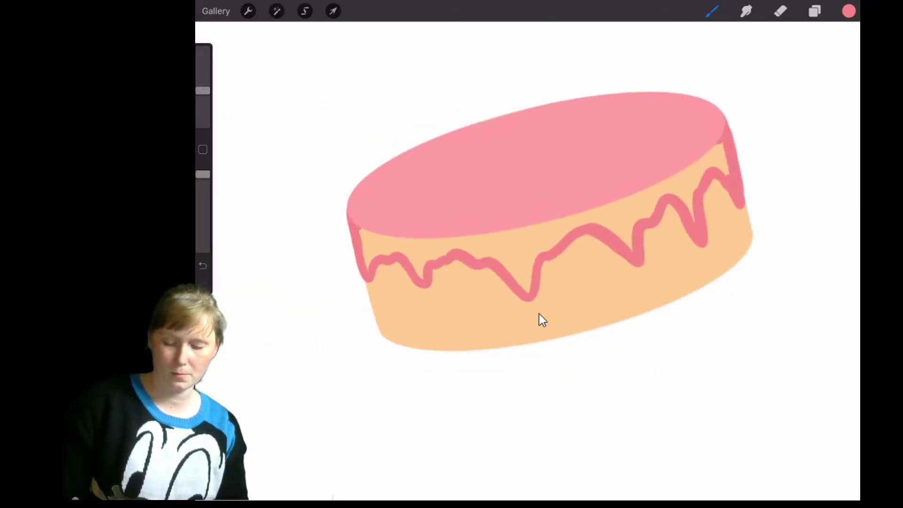
Step: Thicken the left-edge drip and fill in the pink frosting along the upper sides
mouse_move(366, 234)
mouse_down()
mouse_move(423, 270)
mouse_move(463, 246)
mouse_move(518, 268)
mouse_move(550, 226)
mouse_move(578, 219)
mouse_up()
mouse_move(550, 246)
mouse_down()
mouse_move(597, 212)
mouse_move(632, 243)
mouse_move(653, 201)
mouse_move(684, 173)
mouse_move(694, 219)
mouse_up()
drag(688, 187, 728, 145)
scroll(539, 319, down, 3)
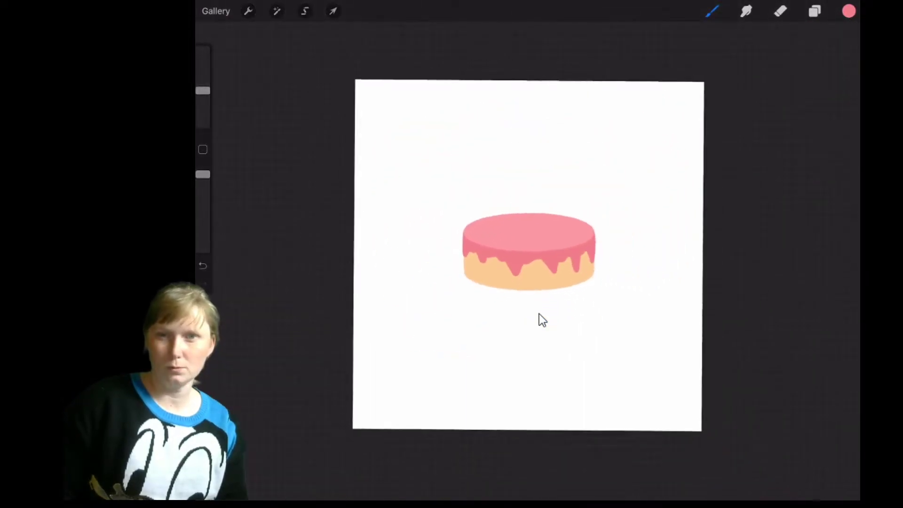
Step: Merge frosting and cake into one layer and stack a smaller copy as the second tier
key(l)
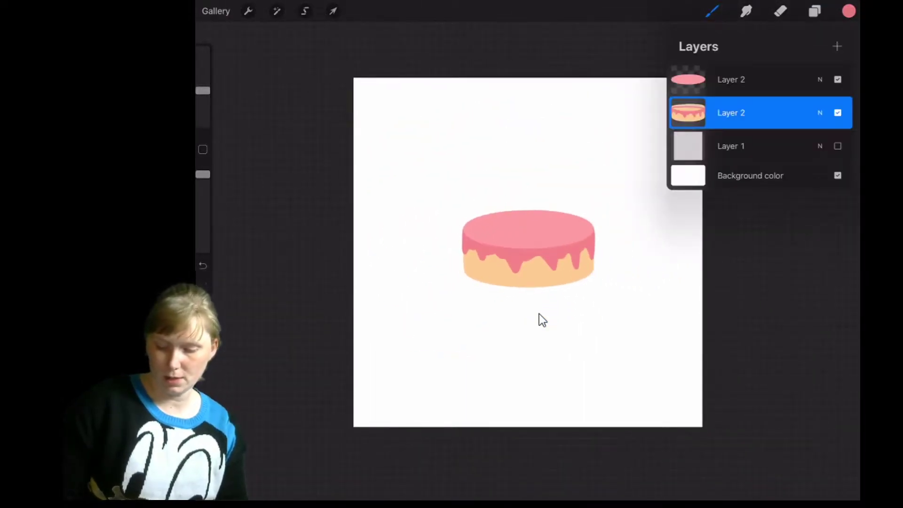
key(ctrl+e)
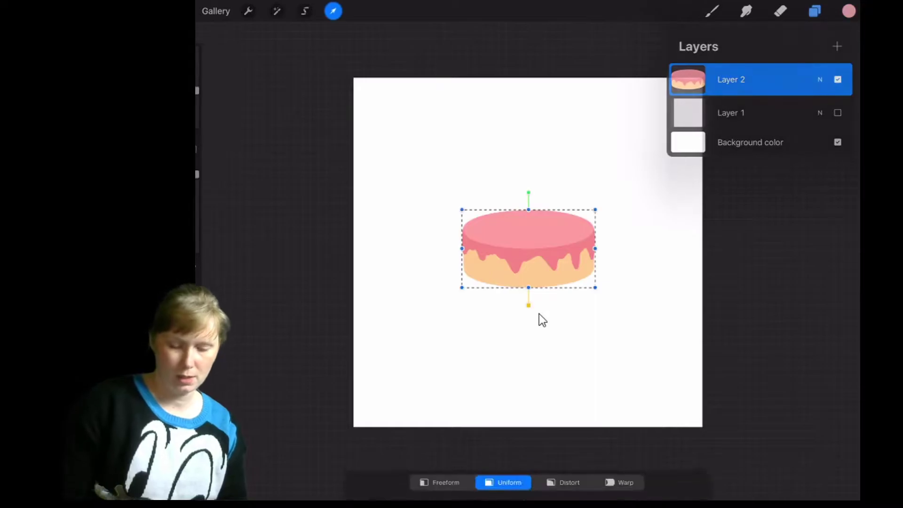
drag(529, 248, 528, 295)
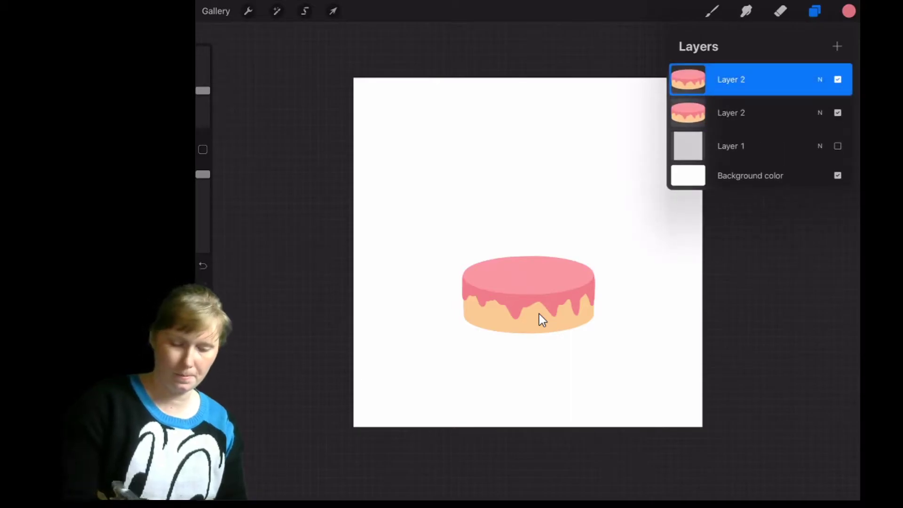
drag(529, 294, 528, 246)
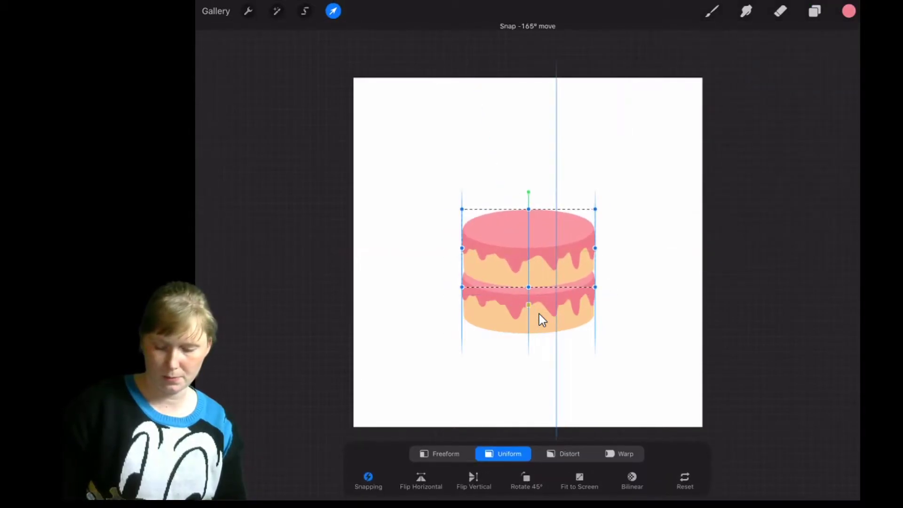
drag(595, 209, 582, 219)
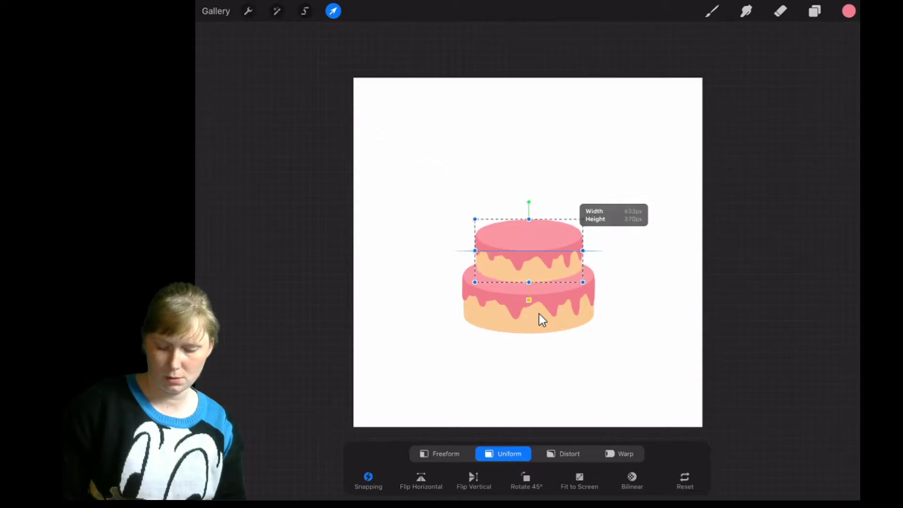
drag(540, 320, 540, 320)
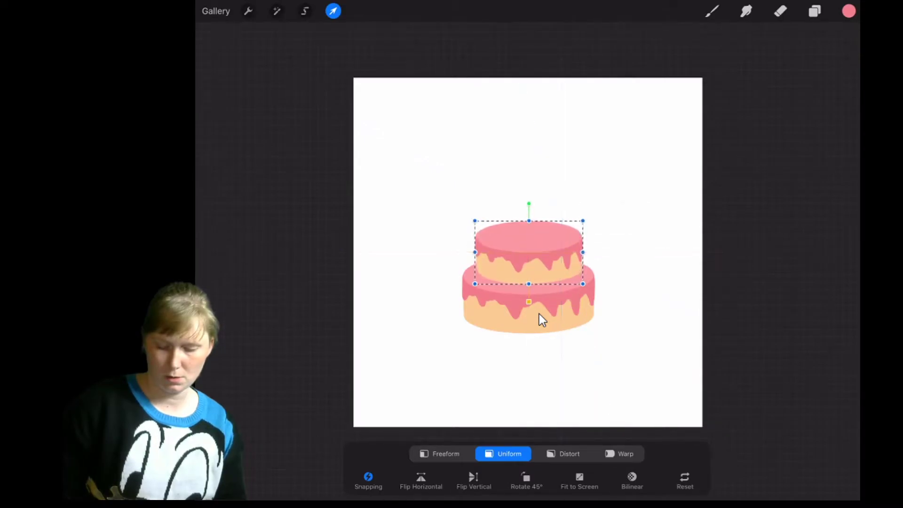
scroll(540, 320, up, 3)
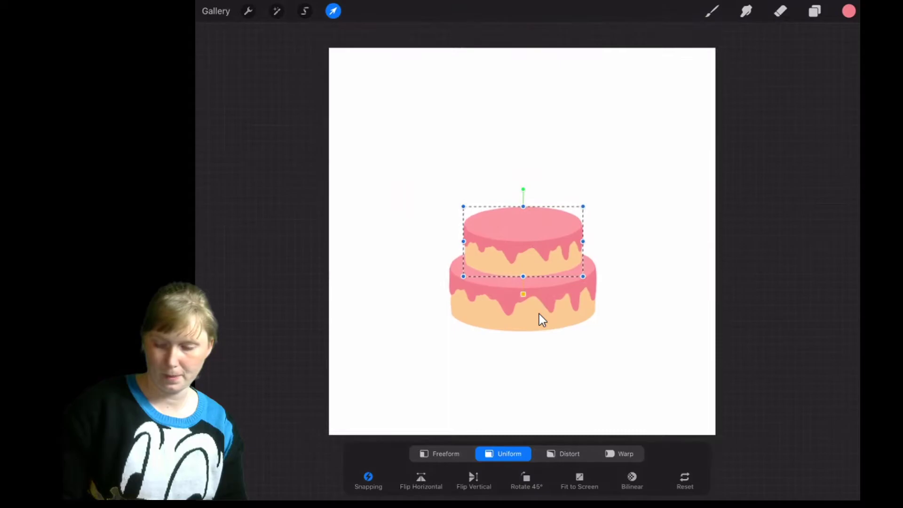
Step: Duplicate the second tier, move it up, shrink it and centre it as the top tier
click(815, 10)
drag(776, 79, 698, 79)
click(791, 79)
click(333, 10)
drag(522, 241, 523, 199)
click(583, 164)
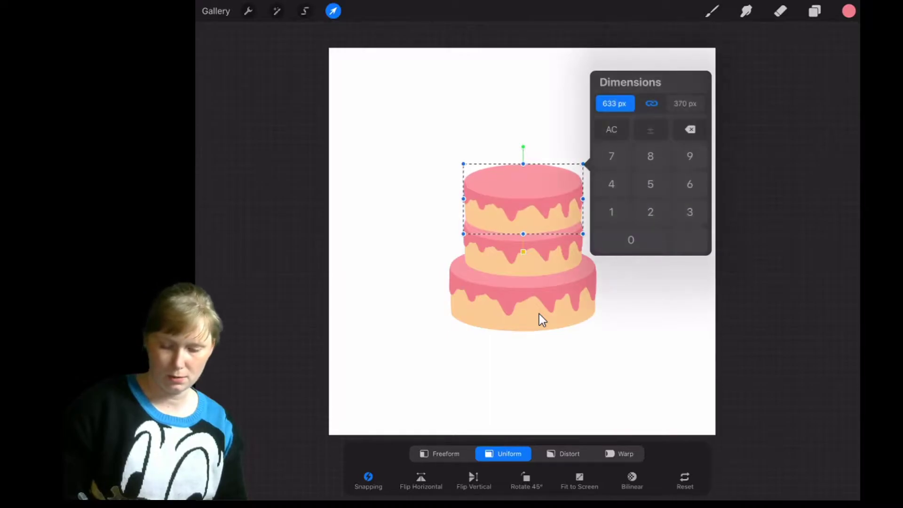
drag(583, 164, 570, 170)
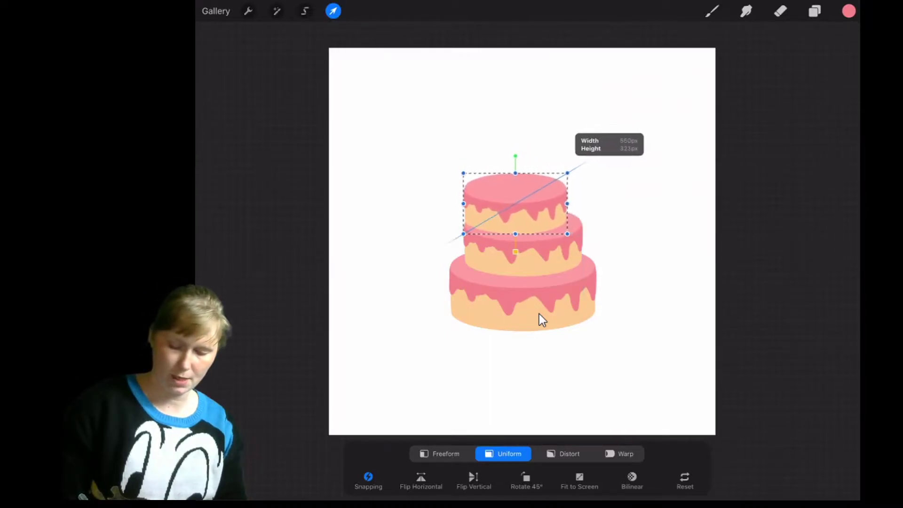
drag(517, 212, 522, 212)
drag(574, 173, 565, 178)
Step: Turn off Magnetics and Snapping, then nudge the top tier slightly right
click(367, 480)
click(413, 354)
click(412, 375)
click(539, 320)
drag(518, 205, 522, 205)
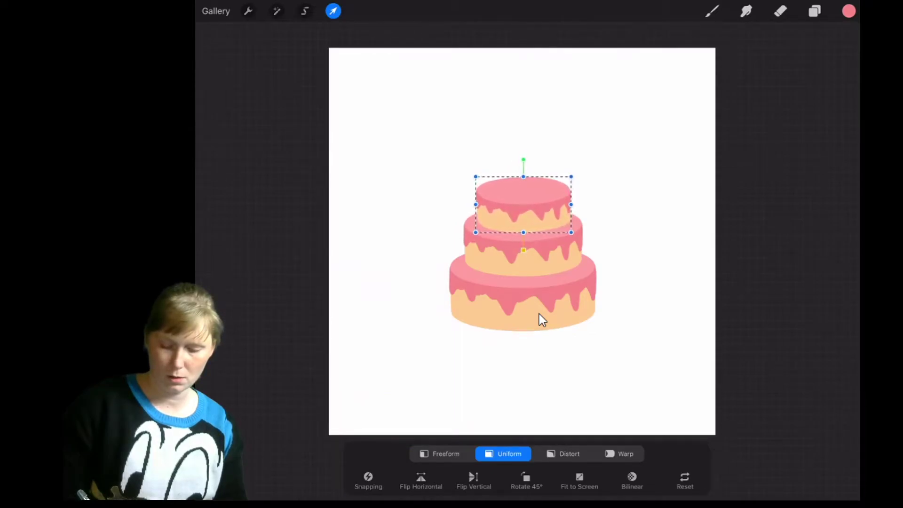
key(b)
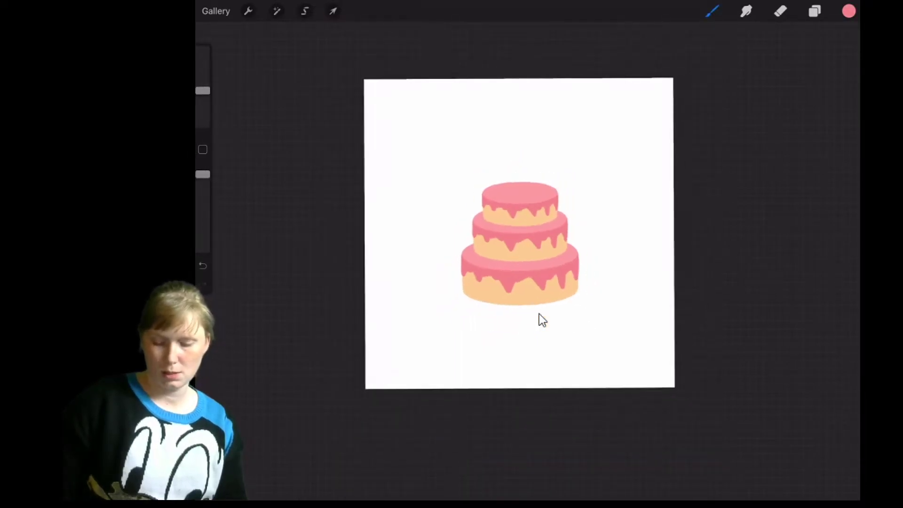
scroll(540, 320, down, 2)
scroll(539, 319, up, 2)
scroll(540, 319, up, 1)
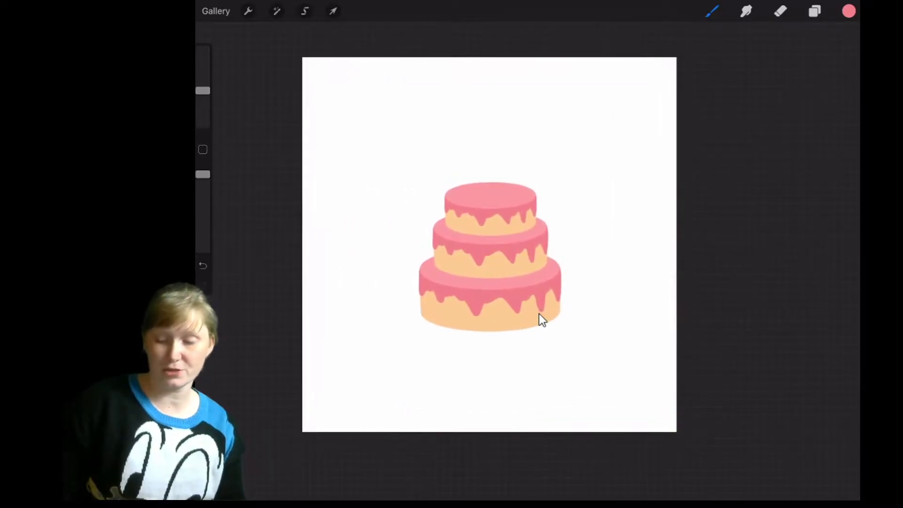
Step: On the middle tier's layer, sample the top tier's pink and darken the first tier's rim
key(l)
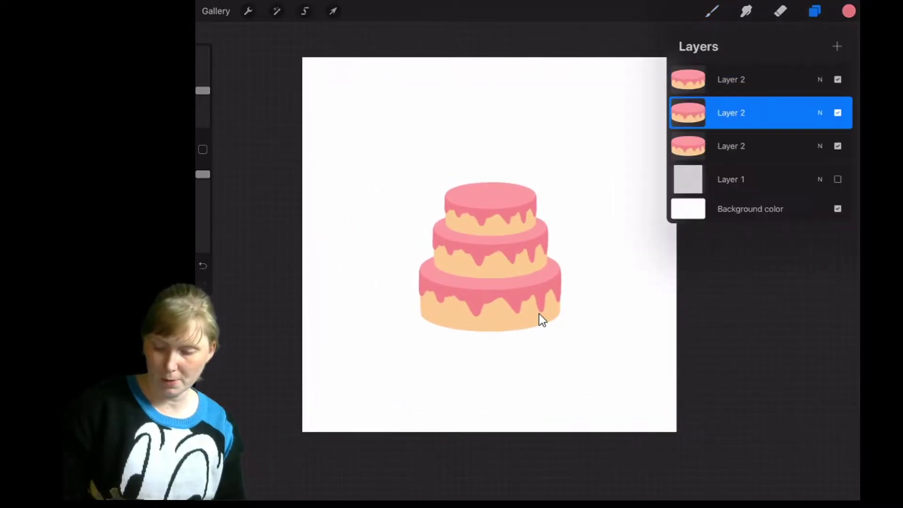
key(c)
key(c)
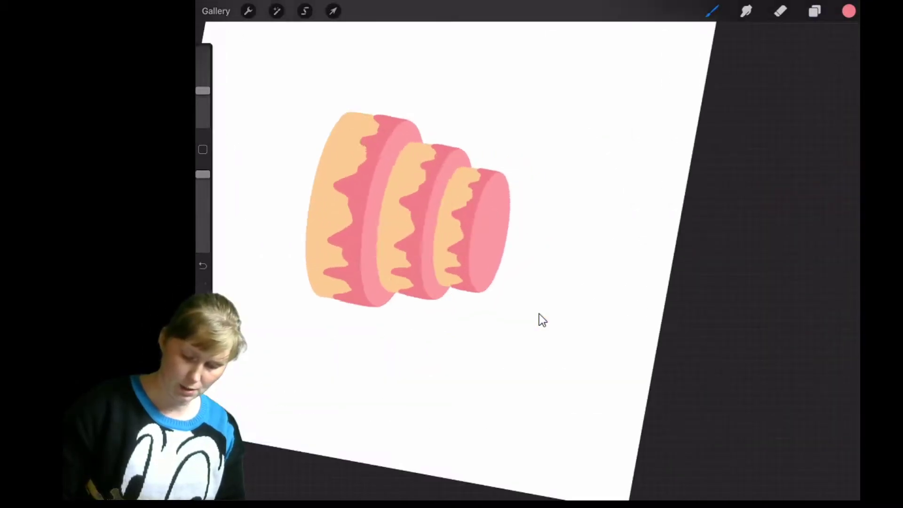
key(l)
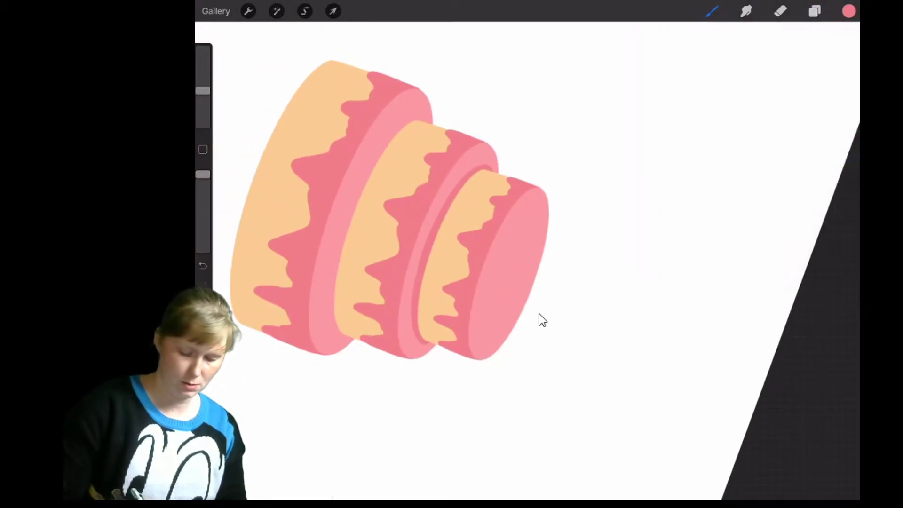
drag(331, 286, 356, 187)
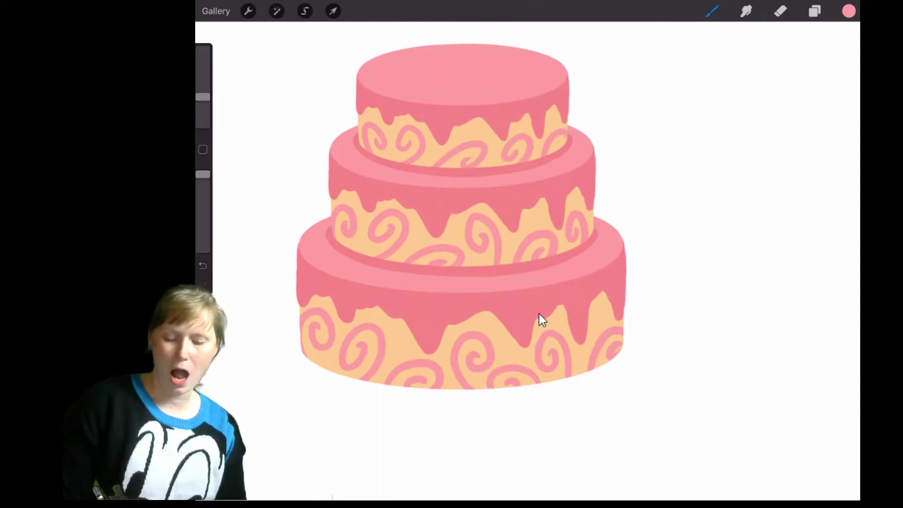
Step: Undo a stray stroke while painting the pink swirls
key(ctrl+z)
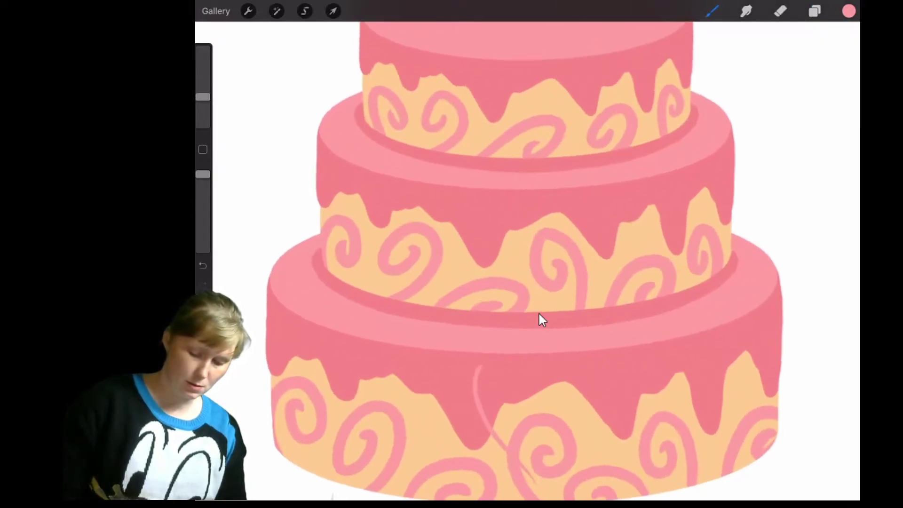
Step: Undo the loose bottom-tier stroke, select the top tier's layer and close the Layers list
key(ctrl+z)
scroll(540, 320, down, 3)
key(l)
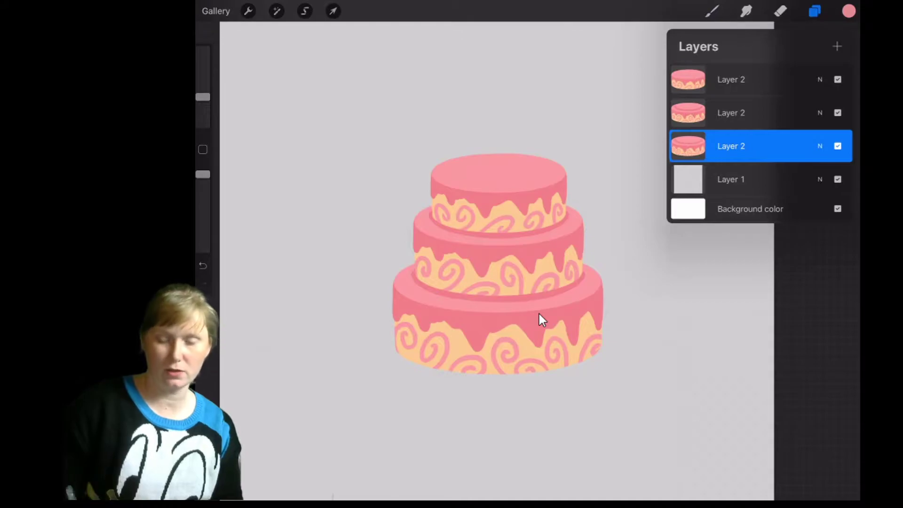
scroll(539, 319, down, 1)
scroll(540, 320, right, 1)
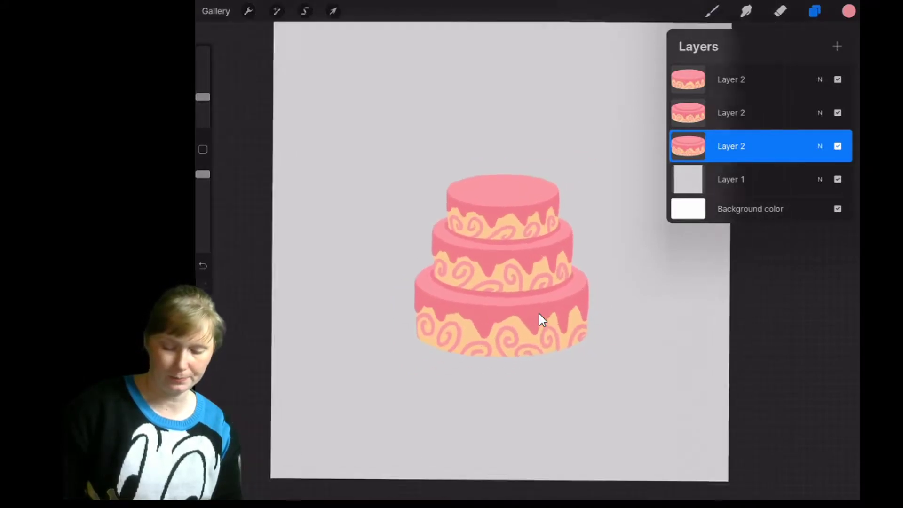
key(alt+bracketright)
key(alt+bracketright)
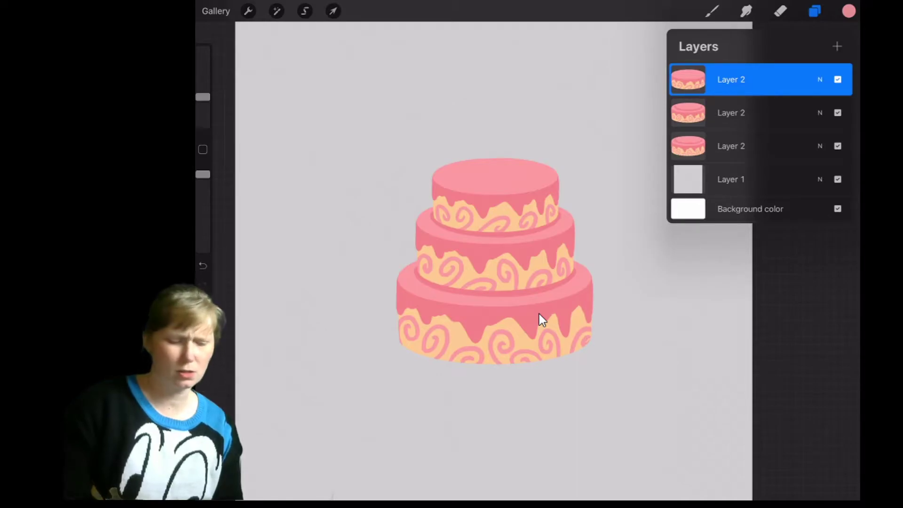
key(b)
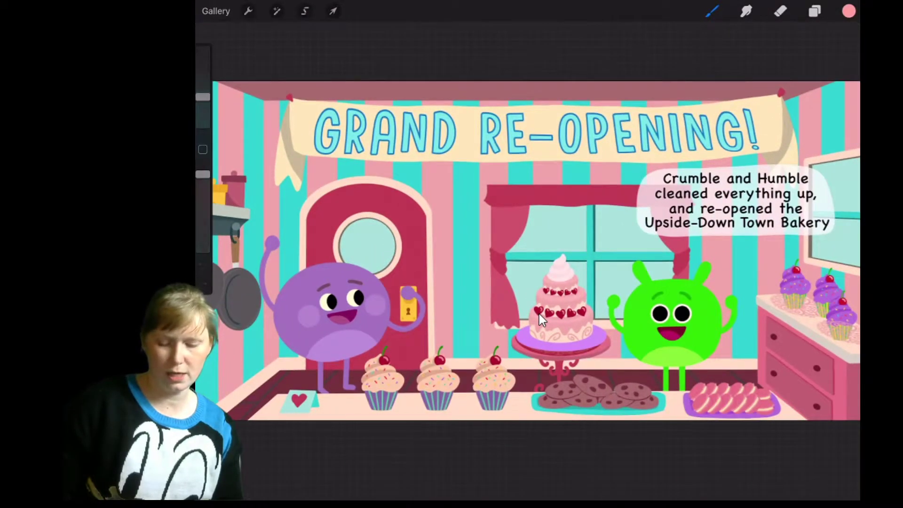
scroll(540, 319, up, 5)
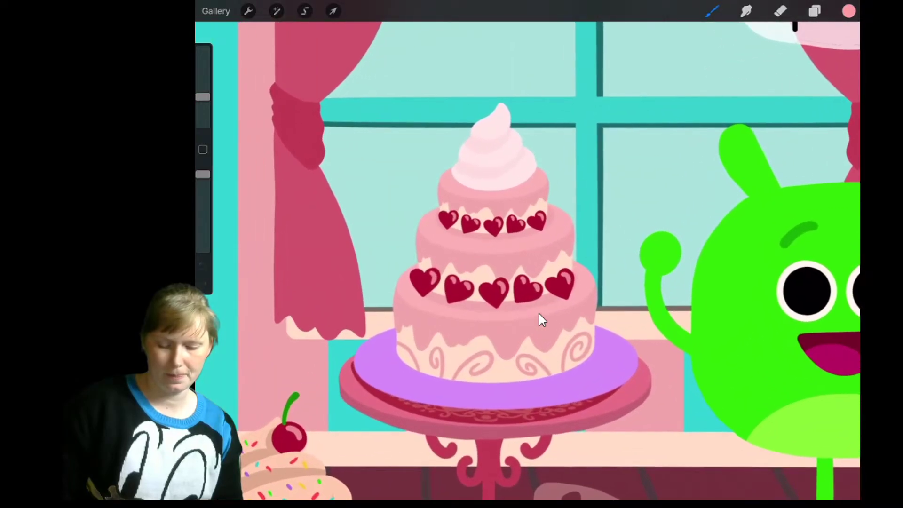
scroll(540, 319, down, 1)
scroll(540, 319, down, 1)
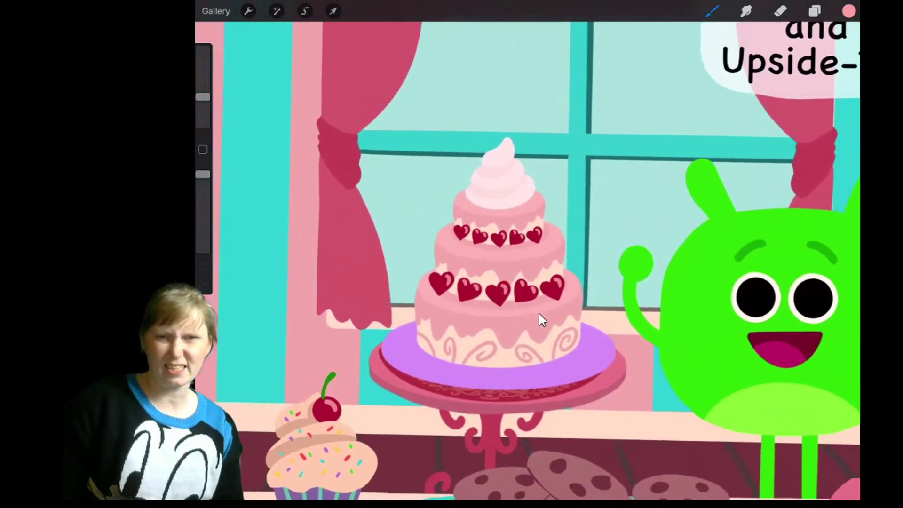
scroll(540, 320, down, 2)
scroll(540, 319, down, 1)
scroll(540, 319, up, 1)
scroll(539, 319, up, 2)
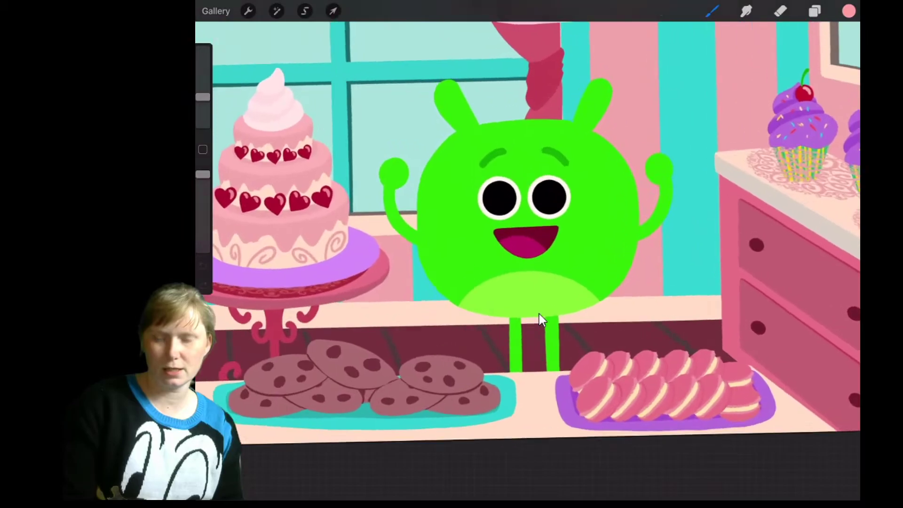
scroll(540, 319, up, 2)
scroll(540, 320, up, 1)
scroll(540, 319, up, 2)
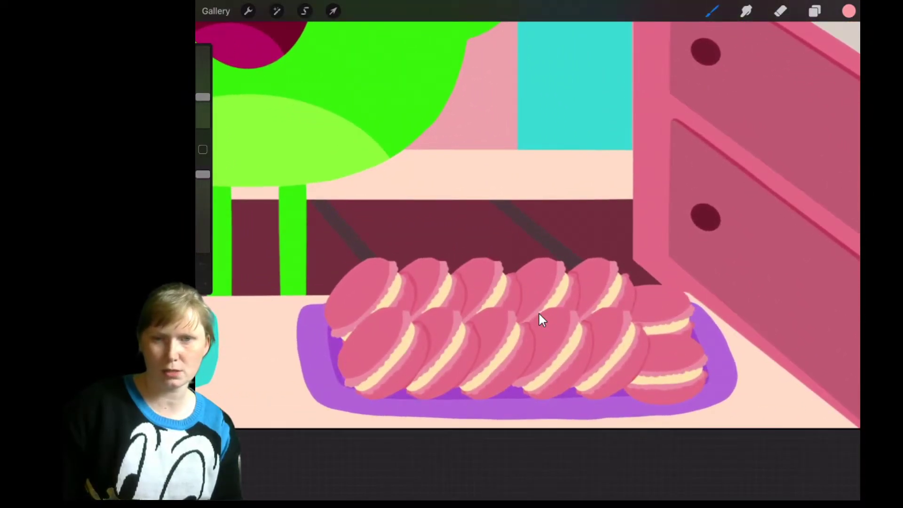
scroll(540, 319, down, 2)
scroll(540, 319, down, 2)
scroll(540, 318, down, 1)
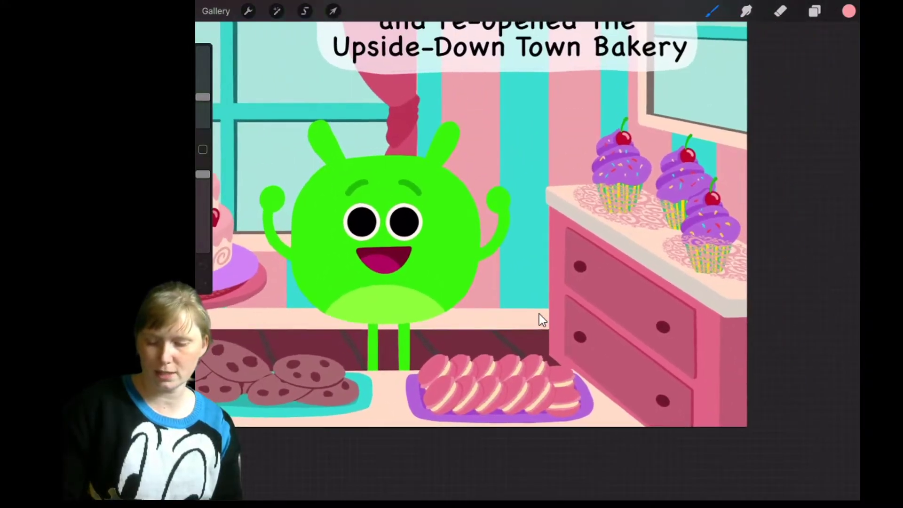
Step: Peek at the bakery scene's Layers panel while looking it over
key(l)
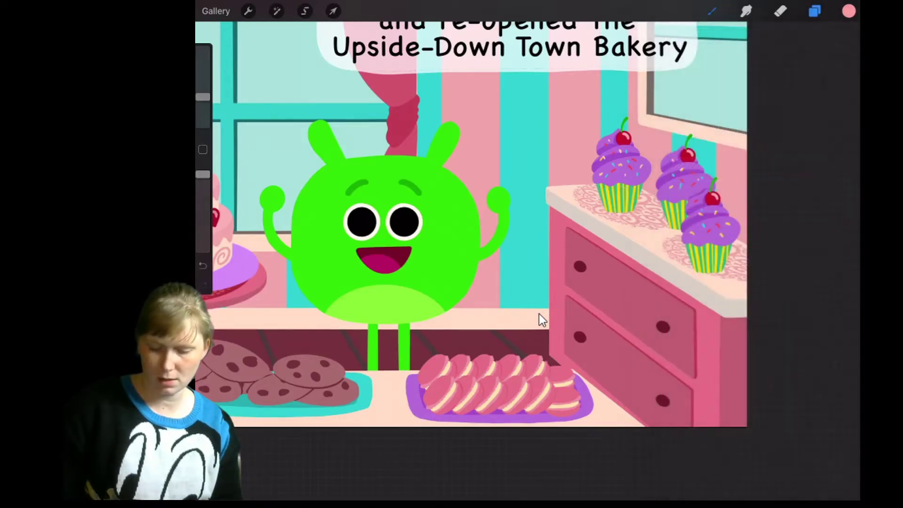
scroll(538, 319, up, 3)
scroll(539, 320, down, 3)
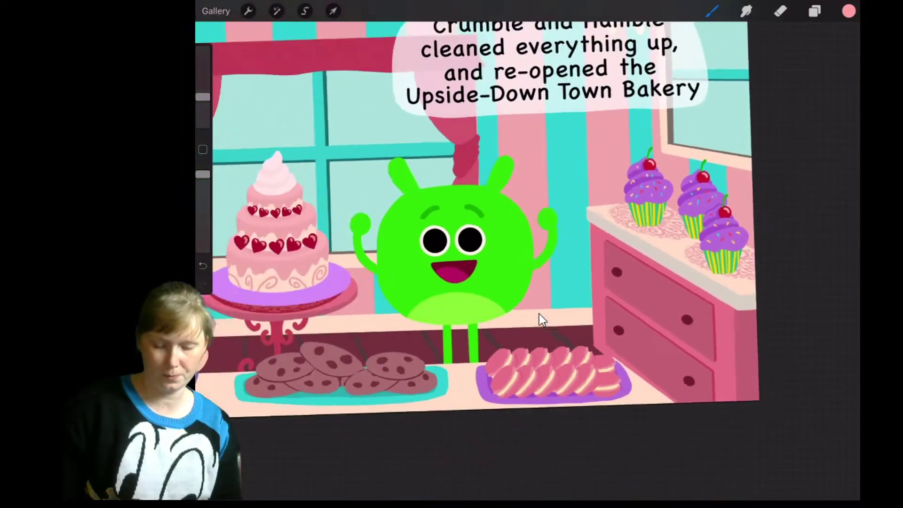
scroll(539, 319, down, 2)
scroll(538, 319, down, 2)
scroll(539, 320, down, 1)
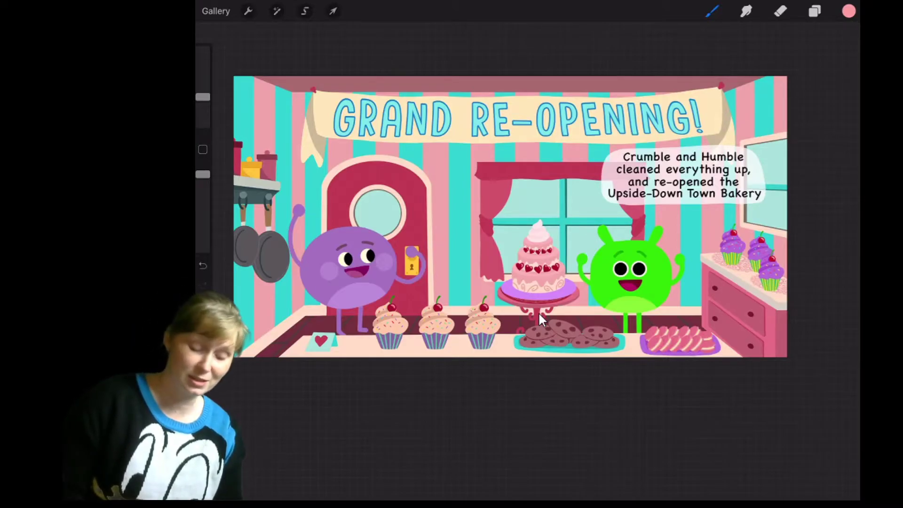
scroll(540, 320, up, 2)
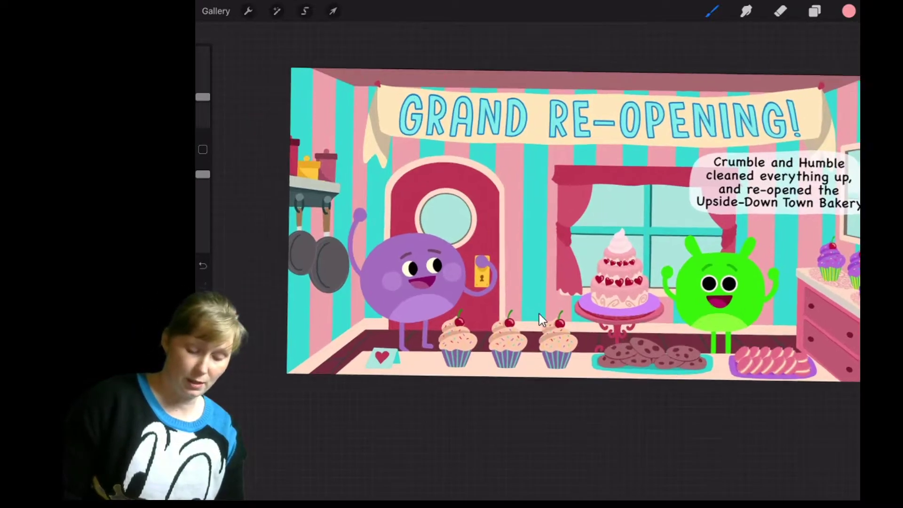
scroll(540, 319, up, 2)
scroll(540, 319, up, 3)
scroll(539, 318, up, 1)
scroll(540, 319, up, 1)
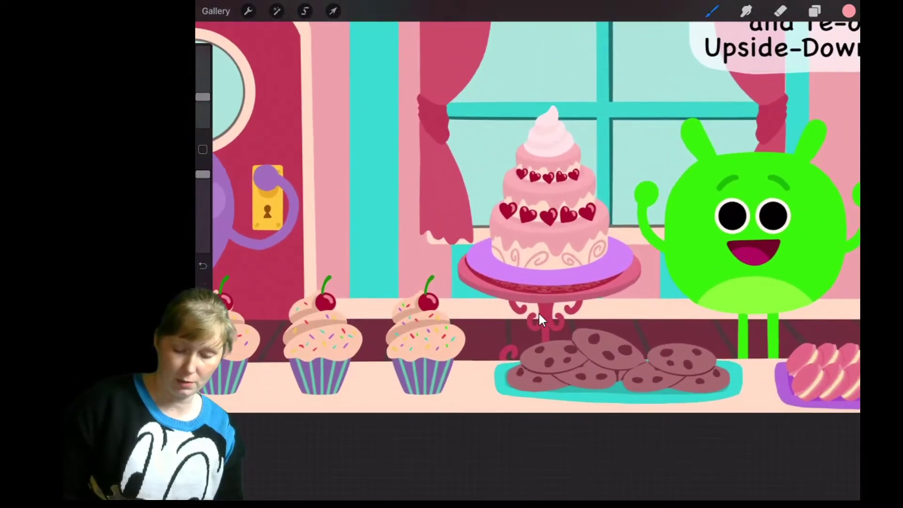
scroll(540, 319, up, 1)
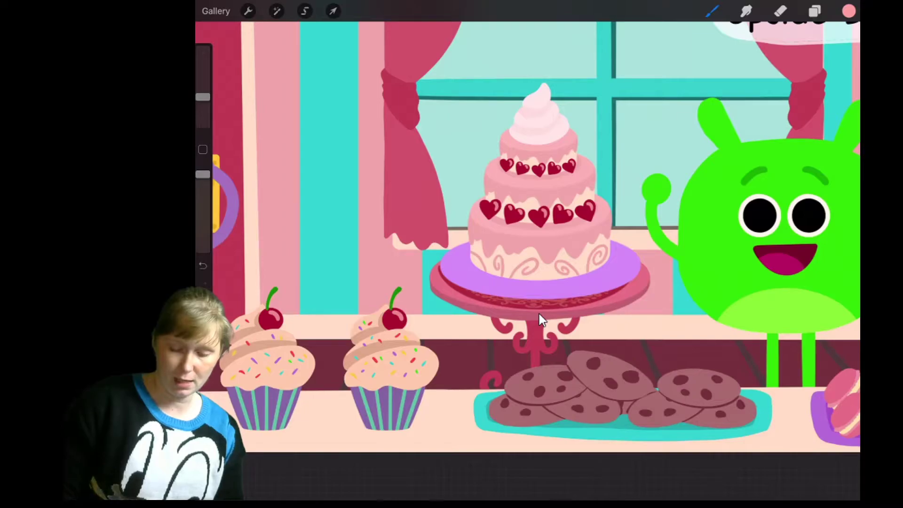
scroll(540, 320, down, 2)
scroll(539, 319, down, 2)
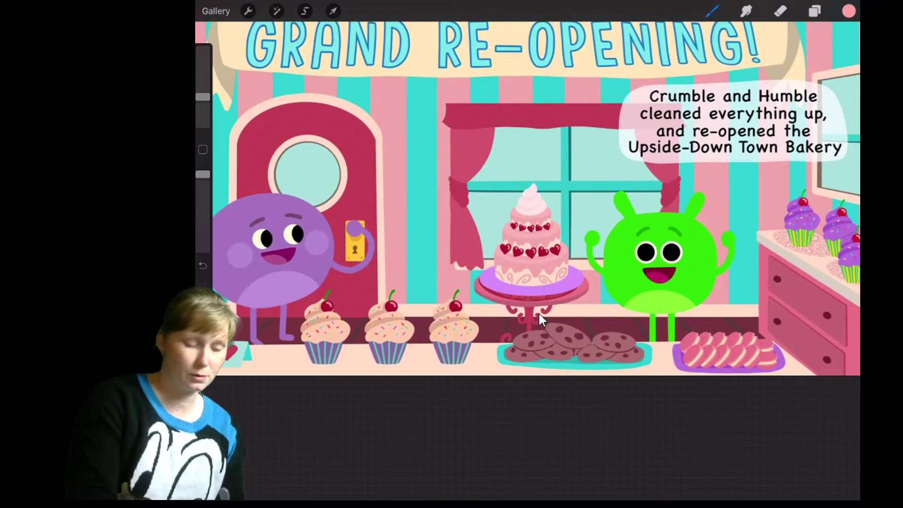
scroll(540, 319, down, 3)
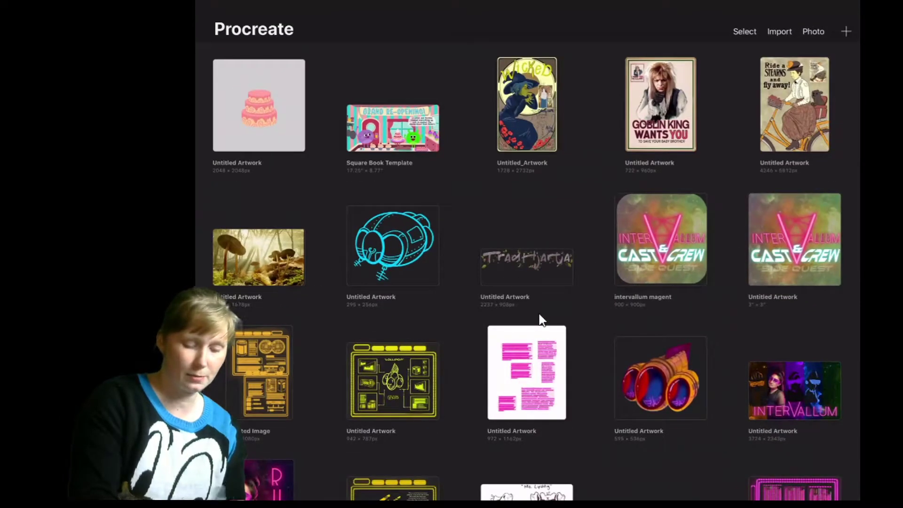
scroll(540, 319, up, 1)
scroll(540, 319, up, 1)
scroll(540, 319, up, 1)
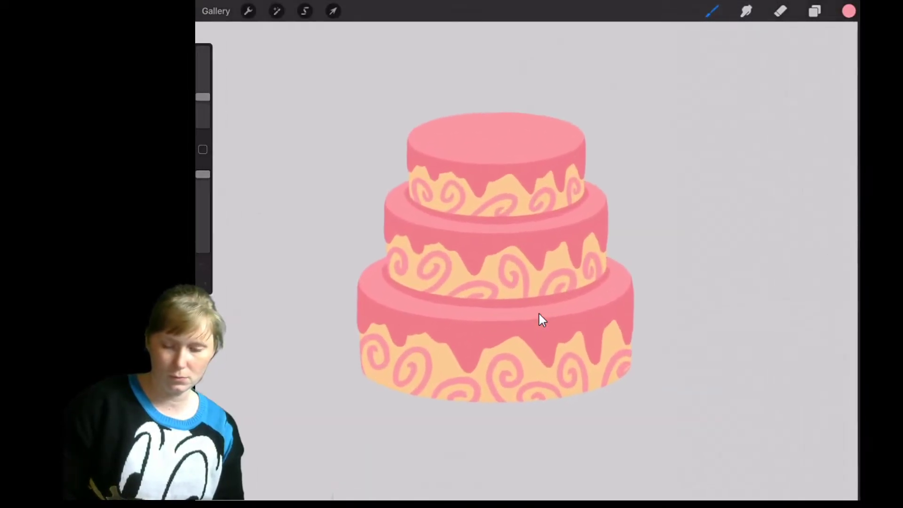
Step: Lower grey Layer 1's opacity to about 62% and add an empty layer above the cake
key(l)
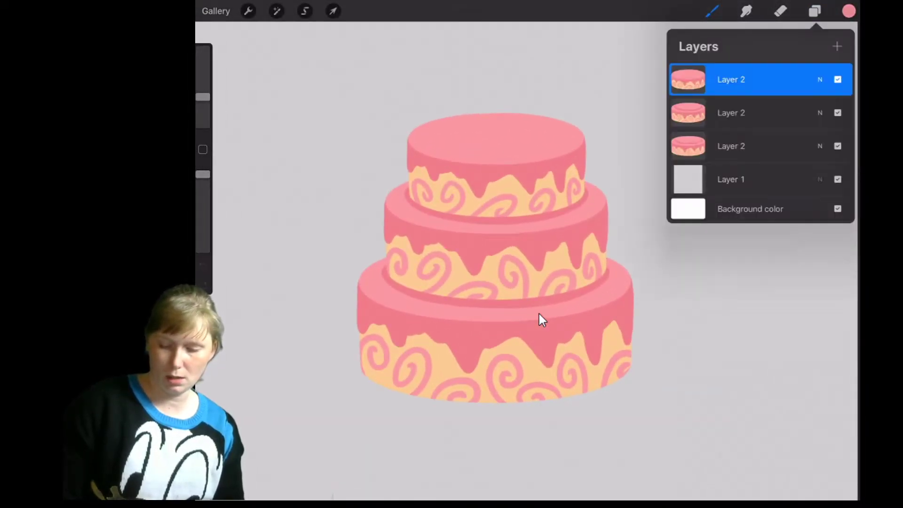
click(820, 180)
drag(840, 218, 790, 220)
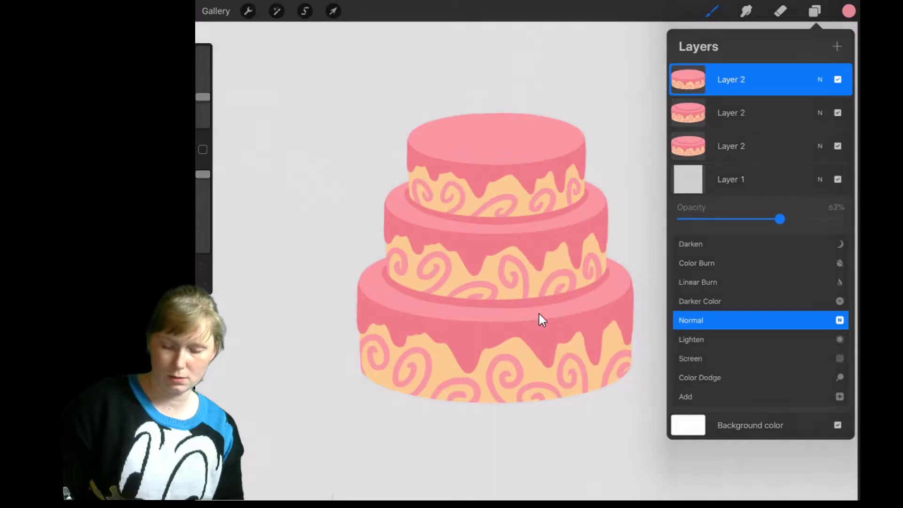
key(Escape)
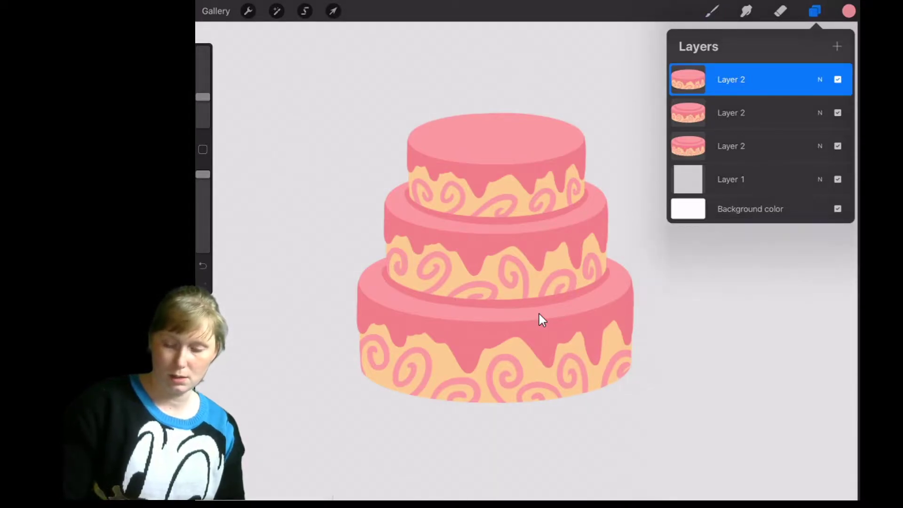
key(ctrl+n)
key(l)
Step: In white, outline an ellipse above the top tier with a second dome above it
key(c)
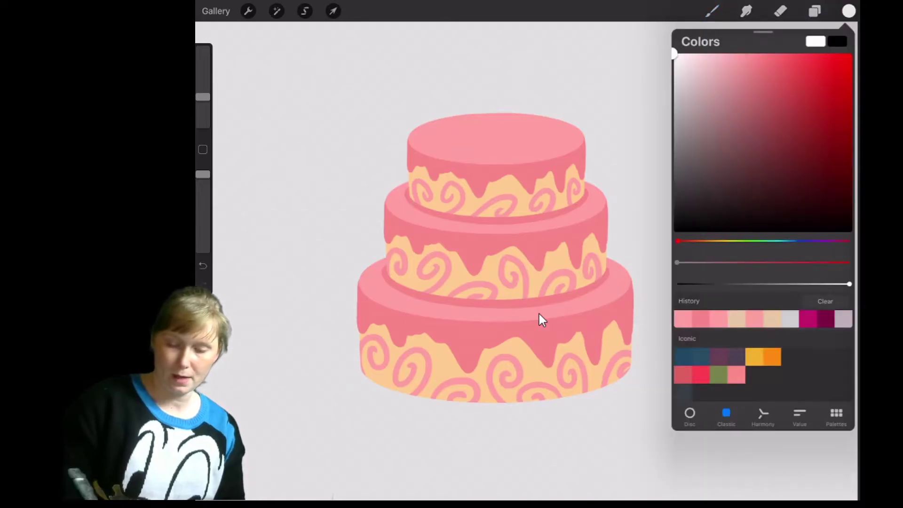
key(c)
key(b)
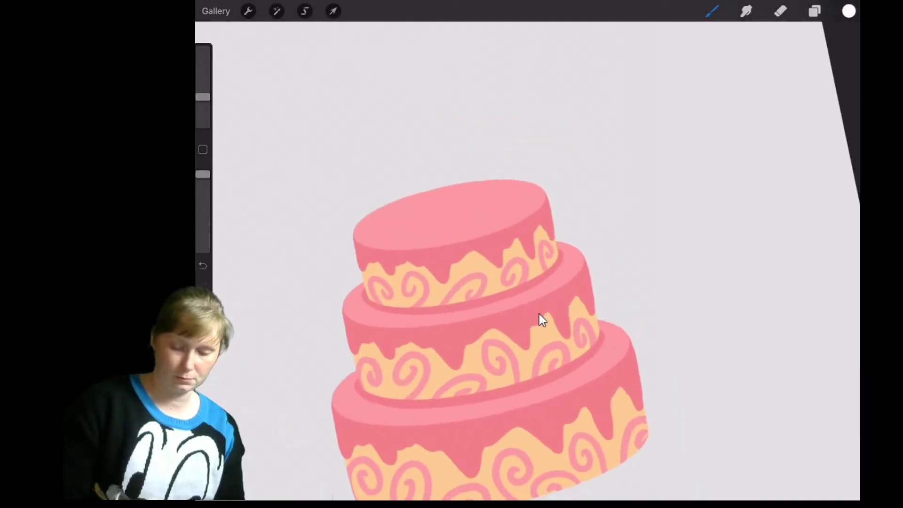
mouse_move(387, 226)
mouse_down()
mouse_move(377, 177)
mouse_move(504, 151)
mouse_move(521, 192)
mouse_up()
mouse_move(389, 226)
mouse_down()
mouse_move(477, 215)
mouse_move(519, 195)
mouse_up()
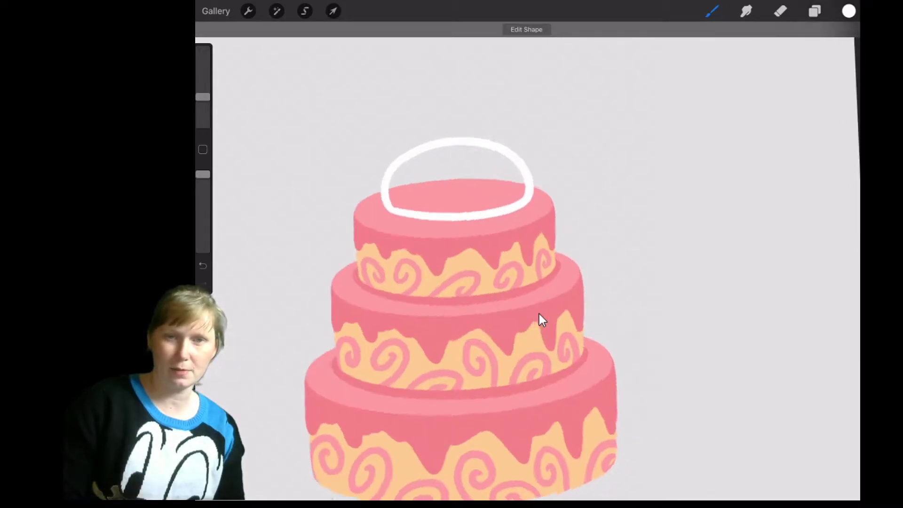
scroll(540, 319, up, 5)
scroll(540, 319, up, 3)
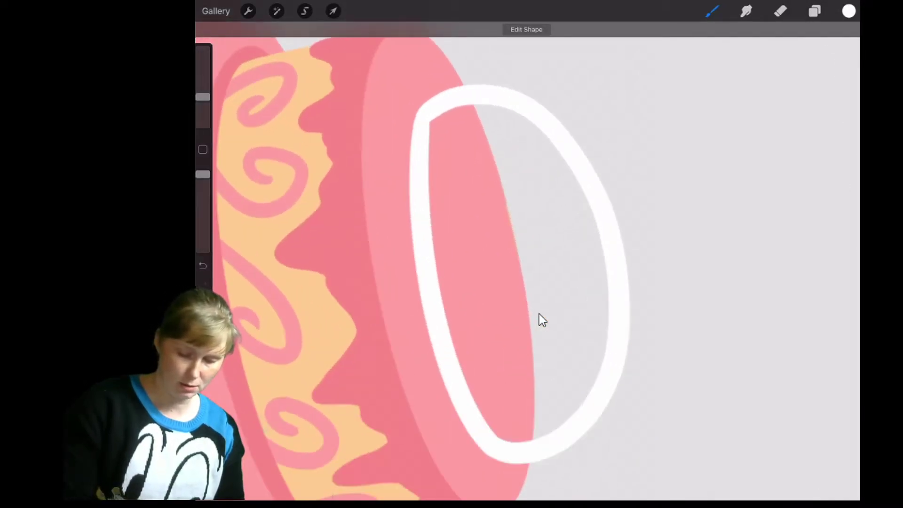
scroll(539, 319, down, 5)
scroll(540, 319, down, 2)
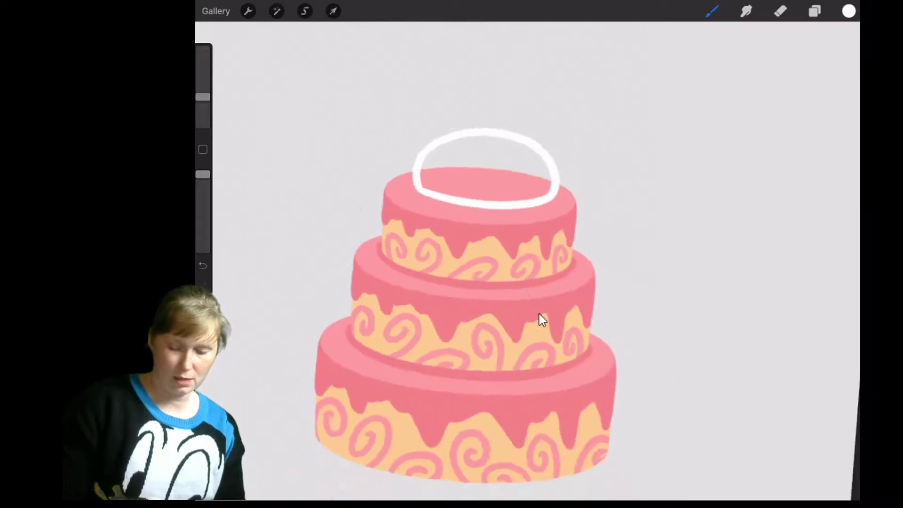
scroll(539, 319, up, 2)
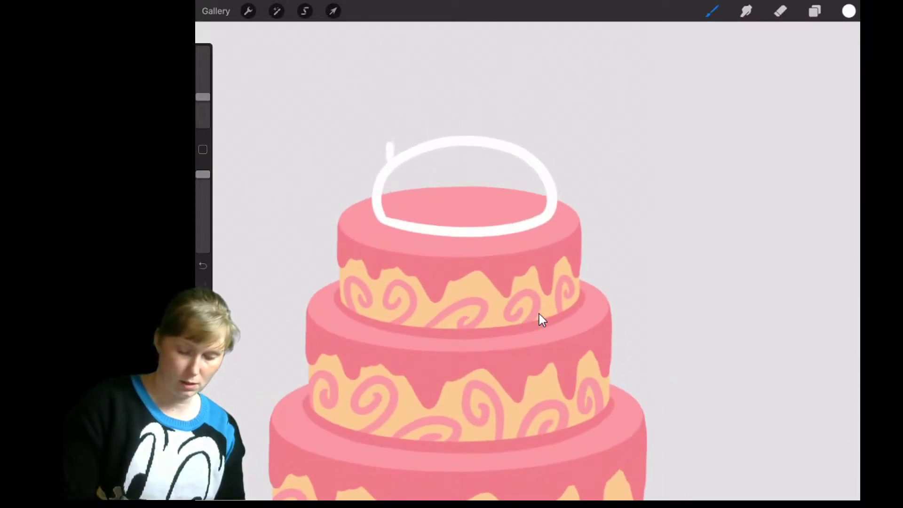
mouse_move(386, 148)
mouse_down()
mouse_move(452, 95)
mouse_move(528, 127)
mouse_up()
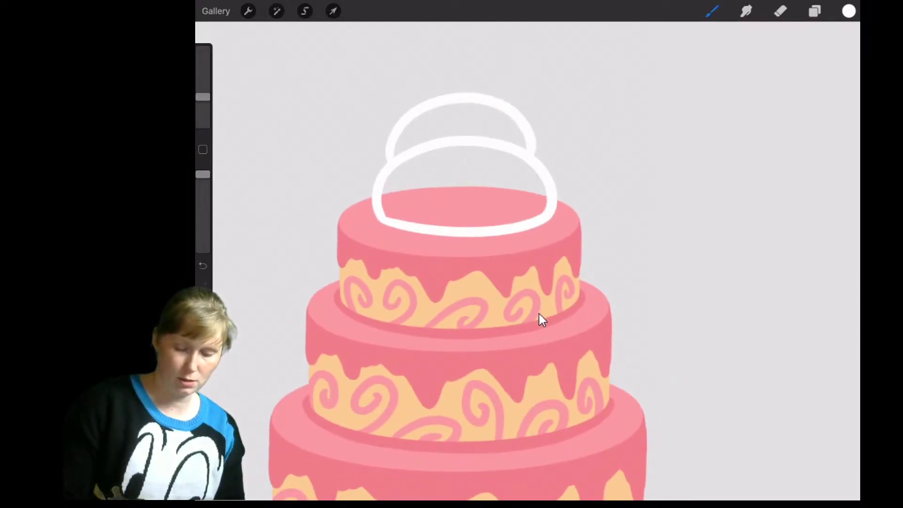
scroll(540, 319, up, 3)
Step: Draw the swirl's pointed tip after two retries, then fill the top and middle sections white
drag(400, 206, 471, 147)
key(ctrl+z)
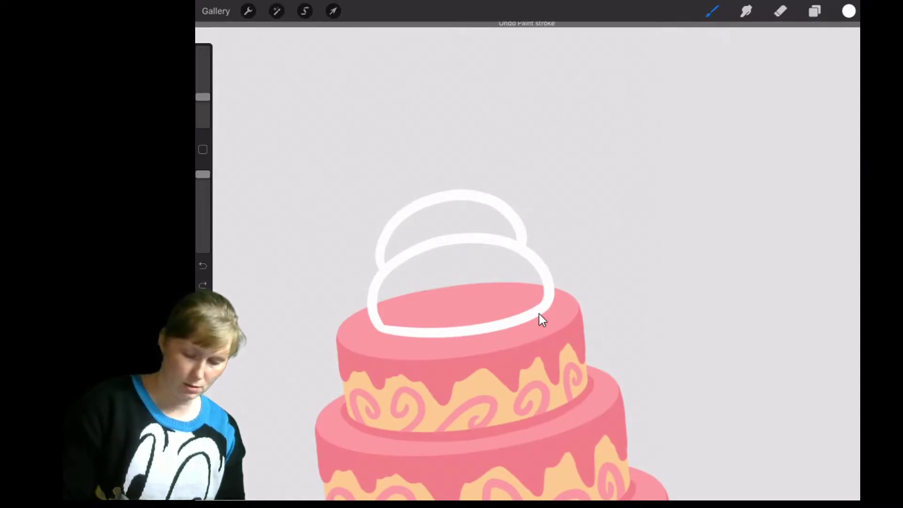
mouse_move(397, 210)
mouse_down()
mouse_move(433, 178)
mouse_move(472, 164)
mouse_up()
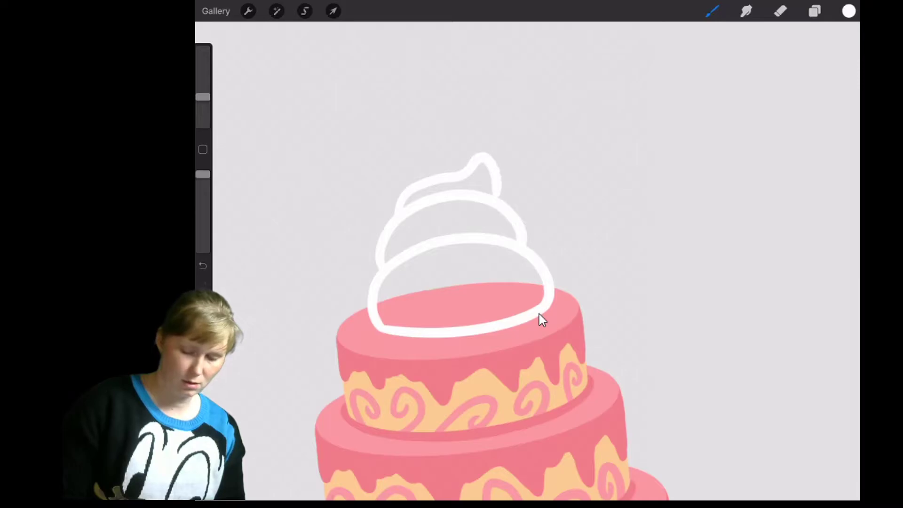
key(ctrl+z)
scroll(540, 319, up, 2)
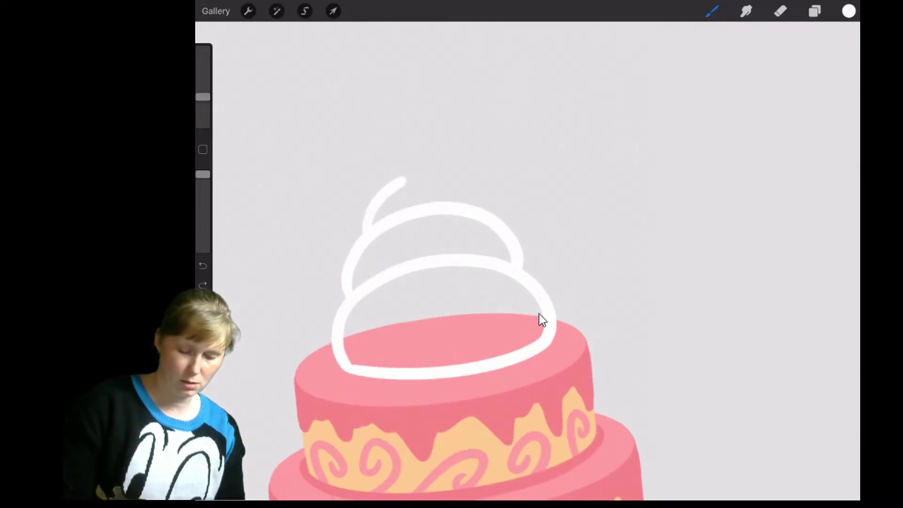
mouse_move(405, 179)
mouse_down()
mouse_move(455, 157)
mouse_move(492, 208)
mouse_up()
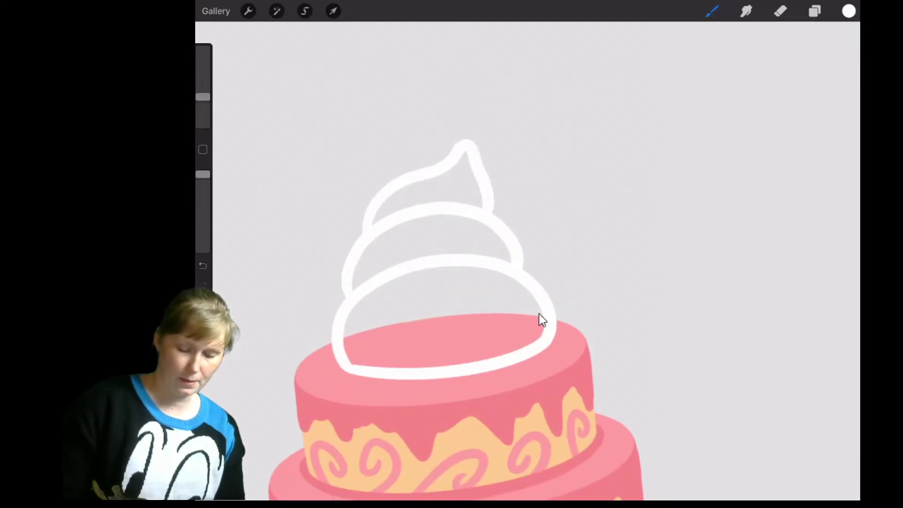
scroll(540, 320, down, 3)
scroll(541, 320, up, 3)
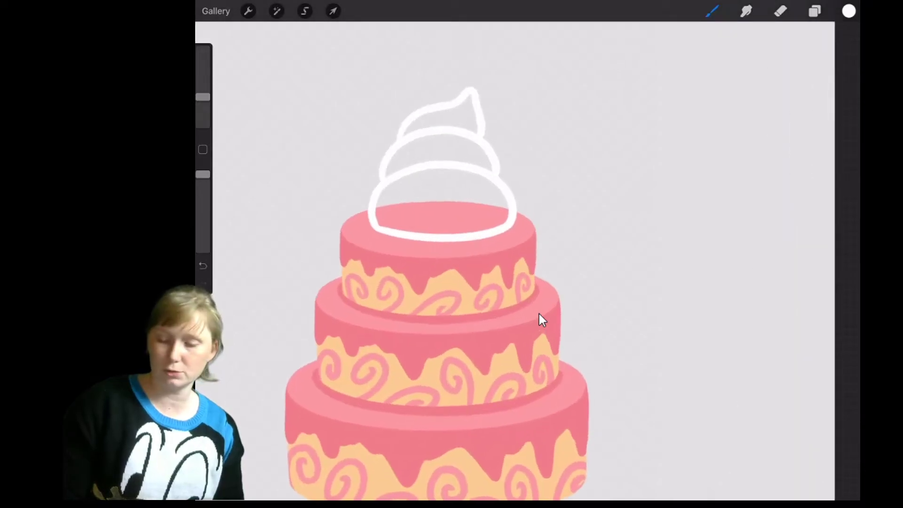
drag(848, 11, 451, 110)
drag(849, 10, 464, 147)
drag(849, 11, 442, 219)
scroll(541, 319, up, 5)
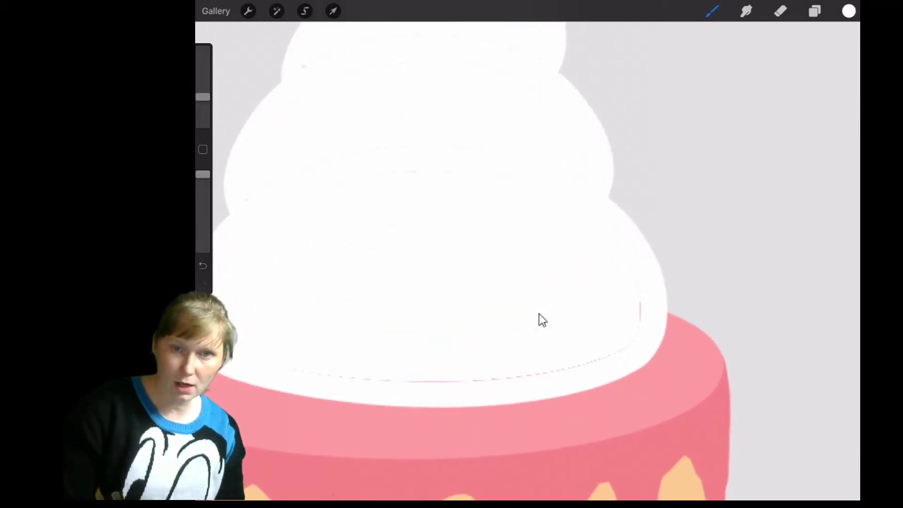
scroll(541, 320, down, 3)
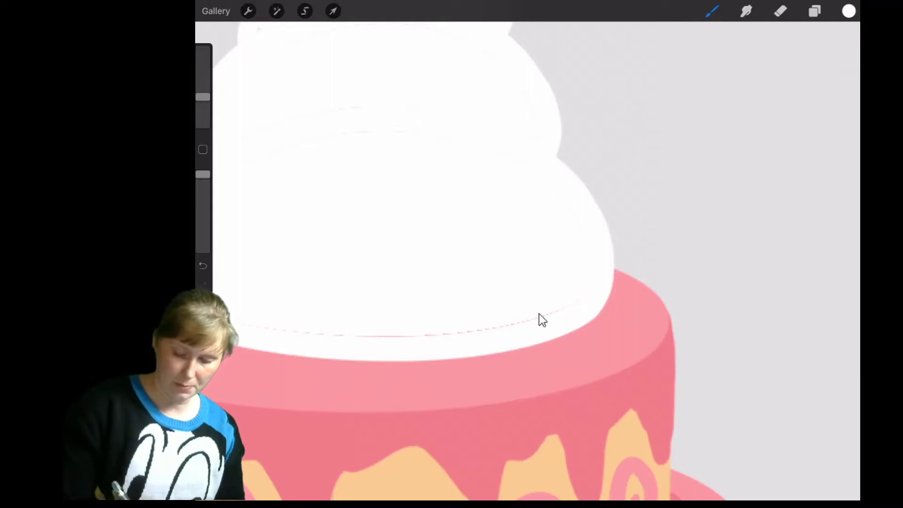
scroll(541, 319, down, 2)
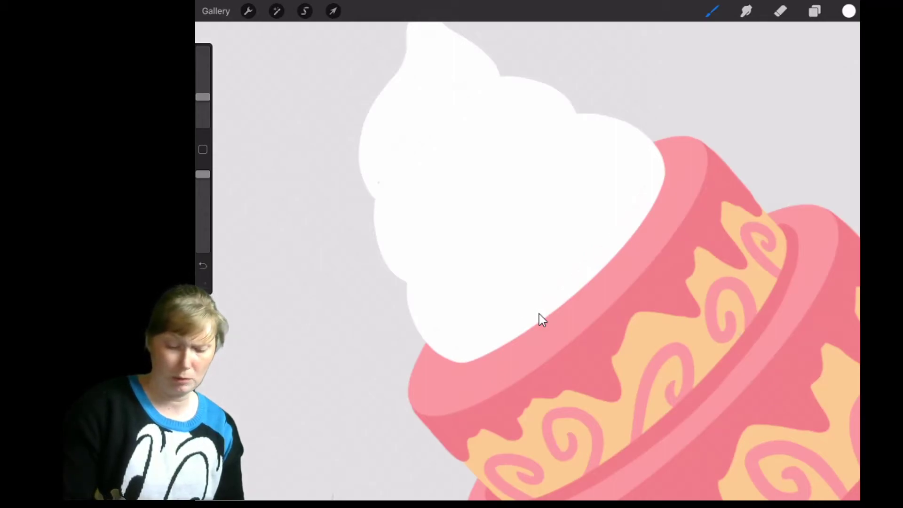
scroll(541, 320, up, 2)
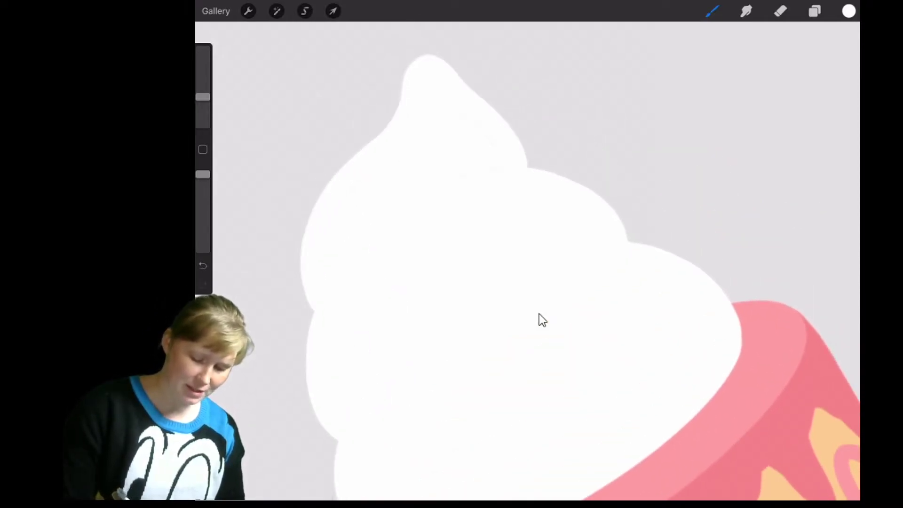
scroll(541, 319, down, 2)
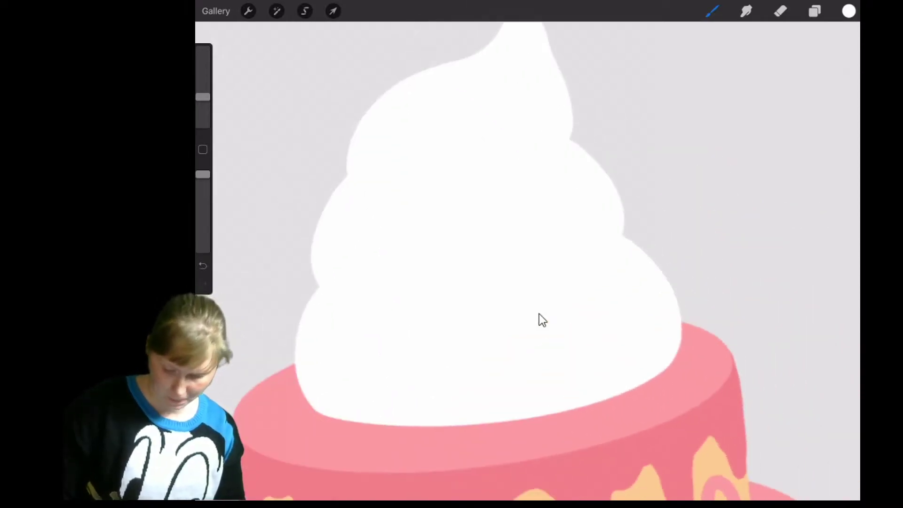
scroll(541, 320, up, 3)
scroll(541, 320, down, 3)
scroll(542, 319, up, 1)
scroll(541, 320, down, 2)
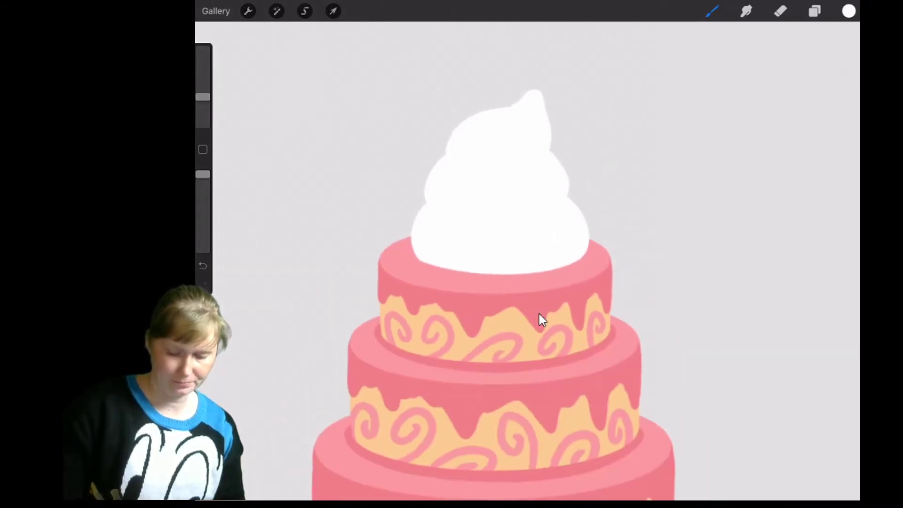
scroll(542, 320, down, 2)
scroll(541, 320, up, 1)
scroll(541, 320, down, 1)
Step: Check the cream layer's options, then switch to the colour picker
key(l)
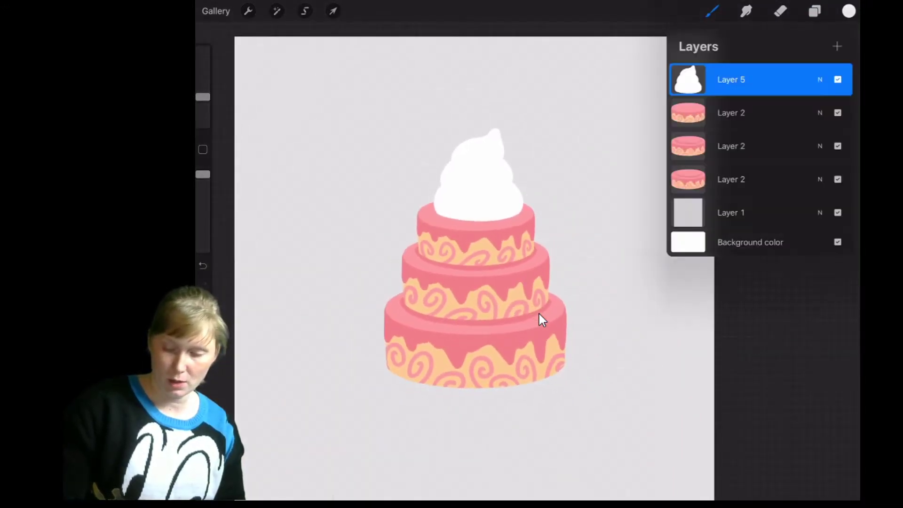
click(688, 80)
key(Escape)
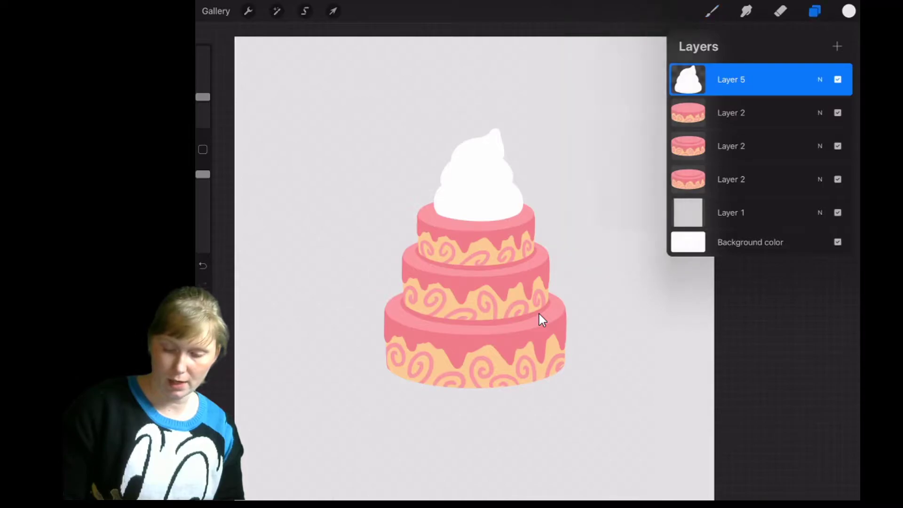
key(c)
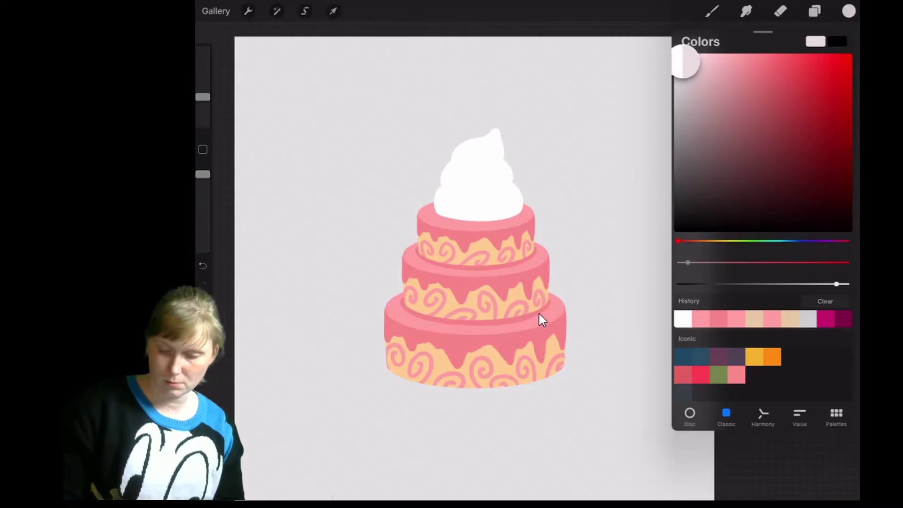
Step: Try a curved stroke across the cream top, undo it, then rechoose the colour and adjust the arc
key(c)
scroll(540, 320, up, 5)
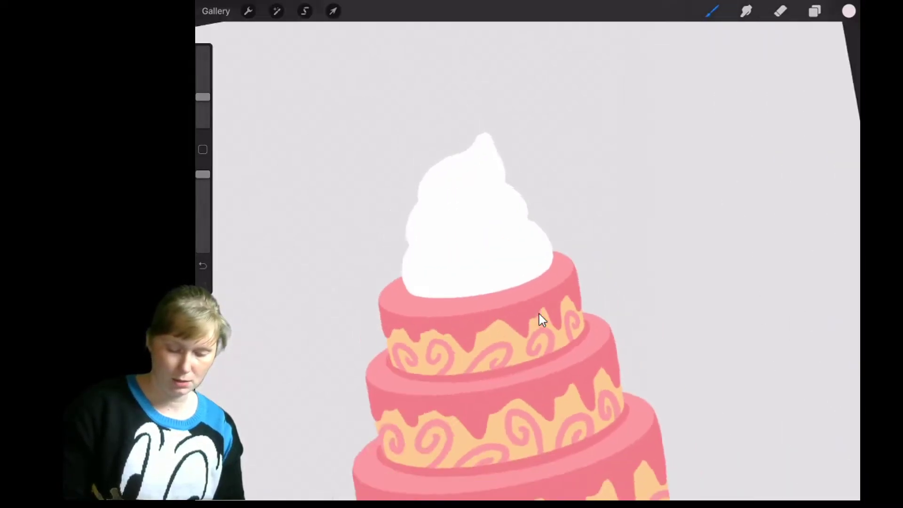
scroll(541, 320, down, 2)
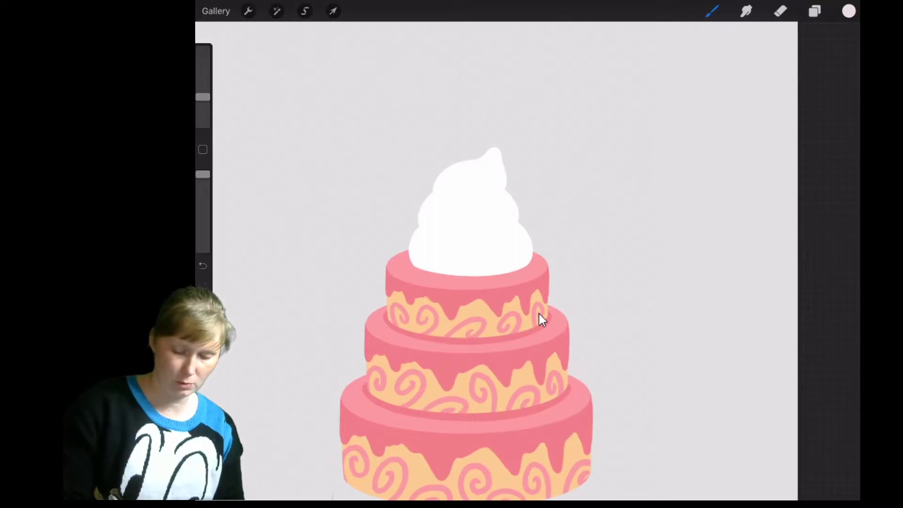
drag(432, 190, 505, 181)
key(ctrl+z)
scroll(541, 320, up, 3)
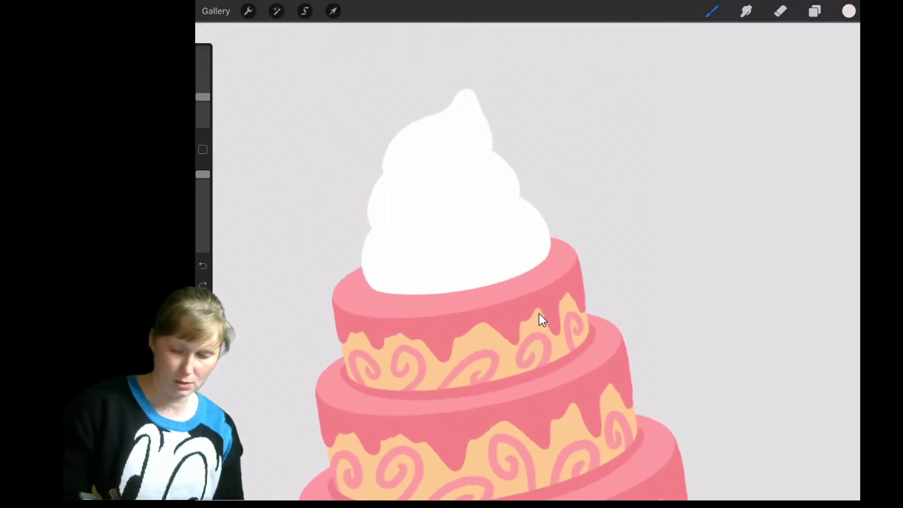
key(c)
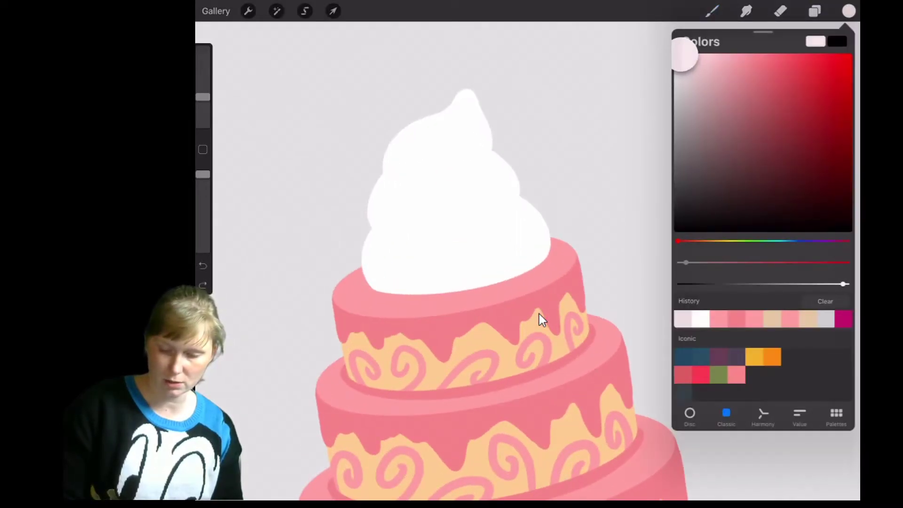
key(b)
scroll(540, 320, up, 2)
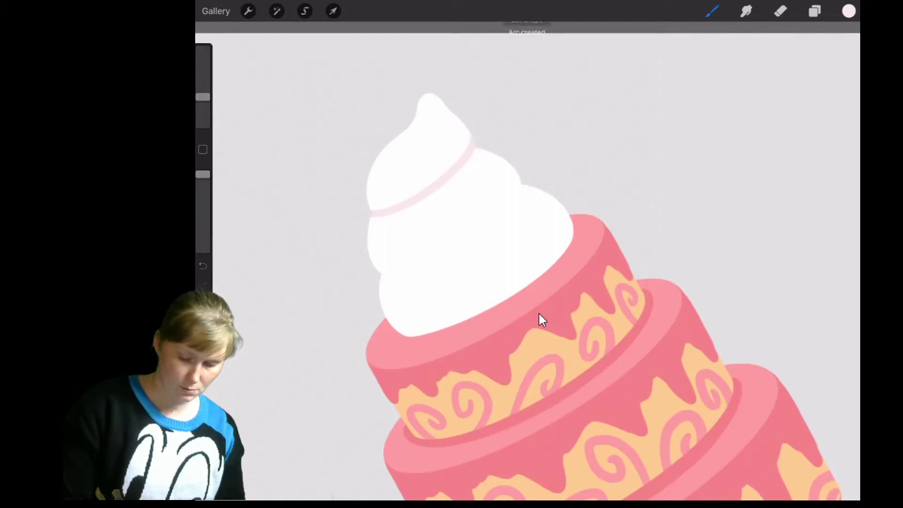
click(528, 29)
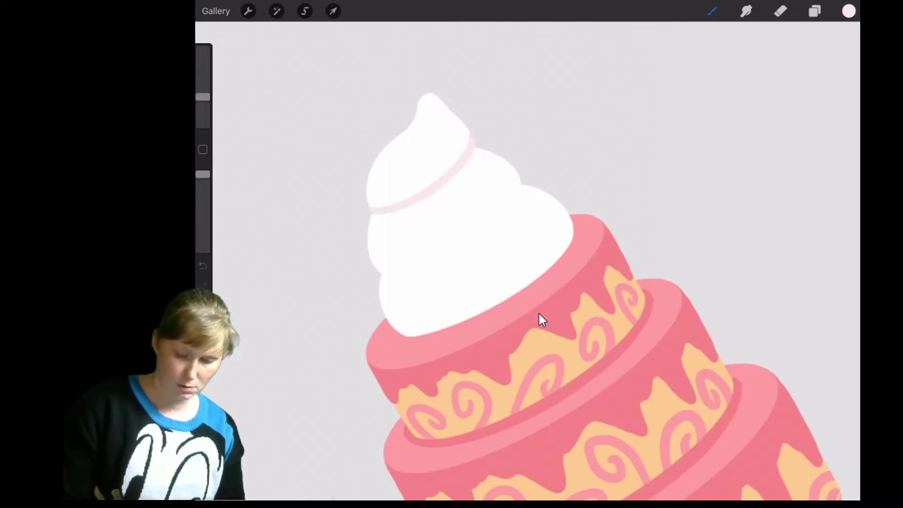
scroll(539, 319, up, 3)
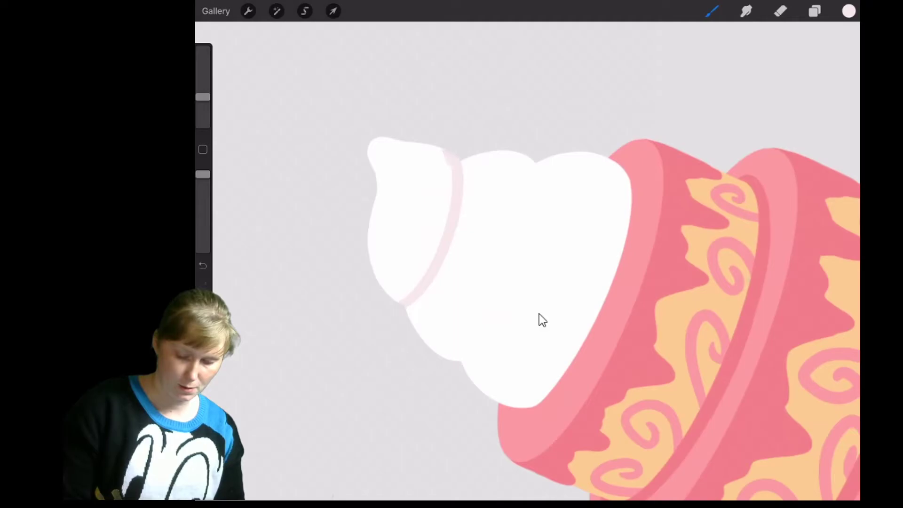
Step: Sample the cream colour and paint pink stripes along the swirl, undoing the last one
drag(446, 220, 399, 282)
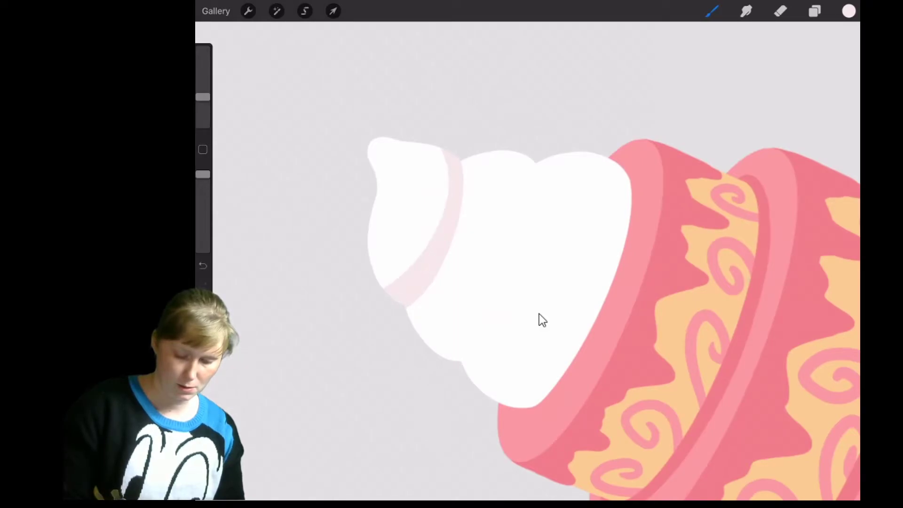
scroll(540, 320, down, 5)
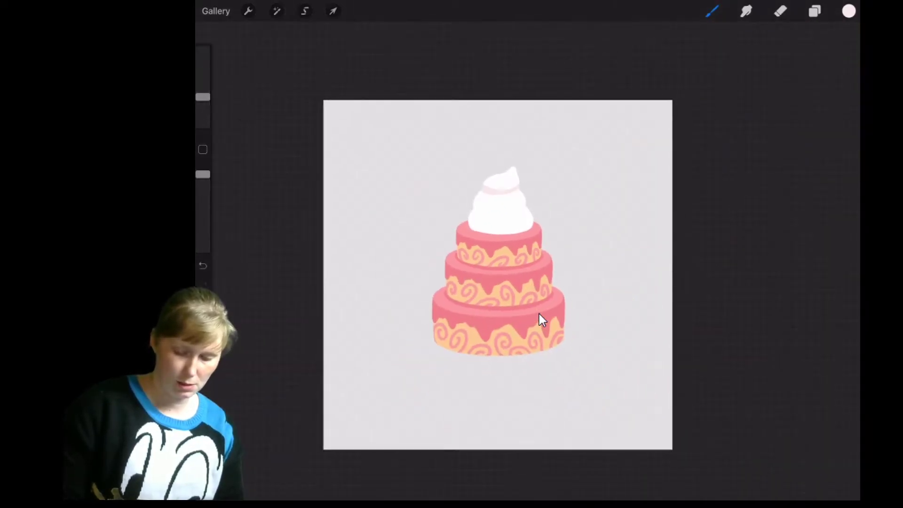
scroll(539, 319, up, 5)
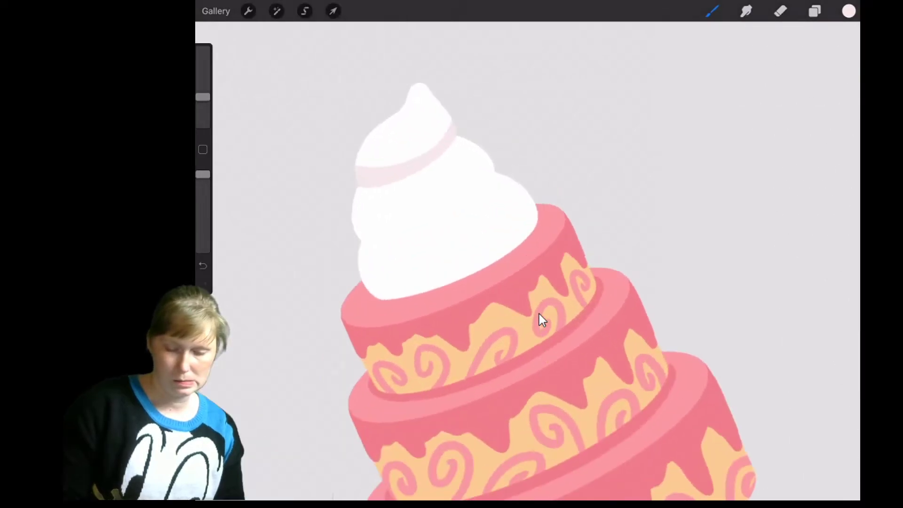
click(425, 108)
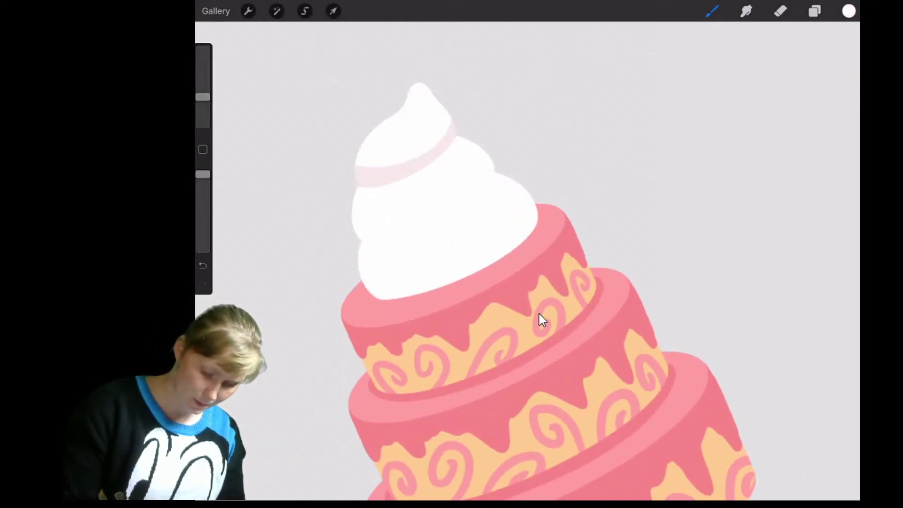
drag(425, 161, 455, 128)
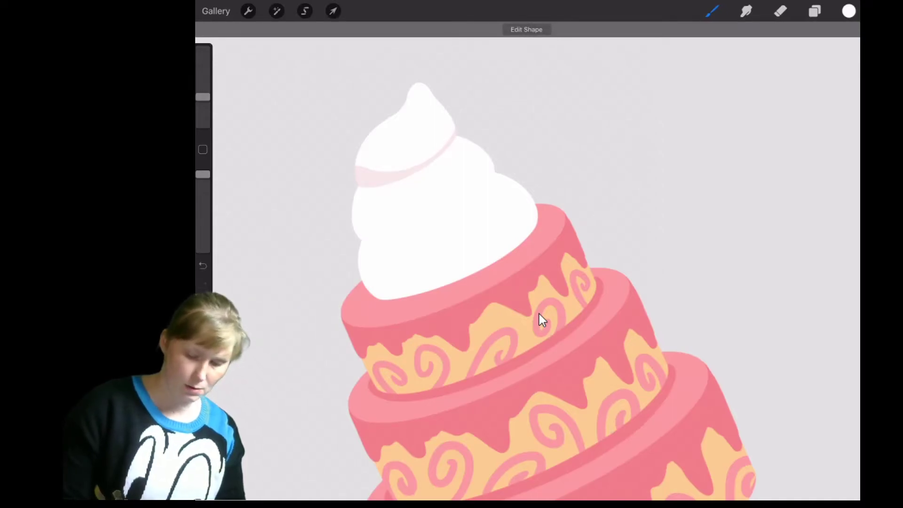
scroll(541, 319, down, 3)
scroll(541, 320, up, 3)
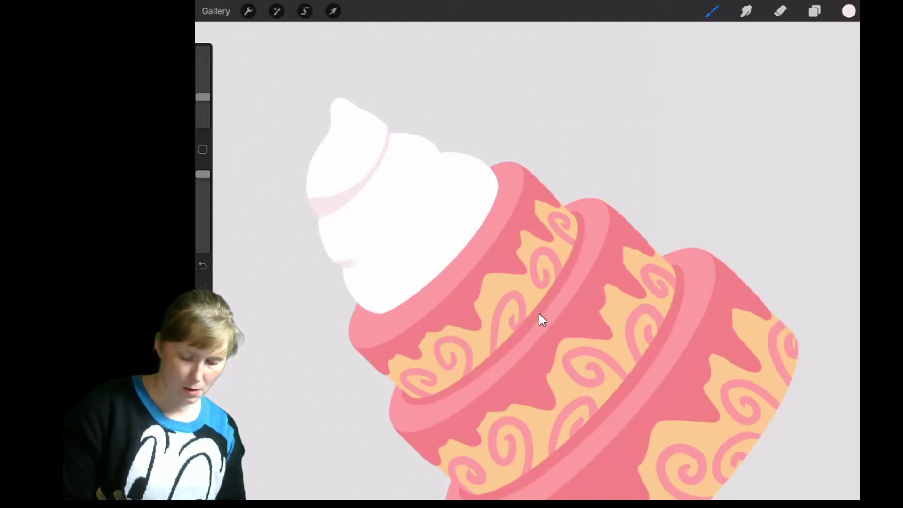
drag(407, 226, 442, 168)
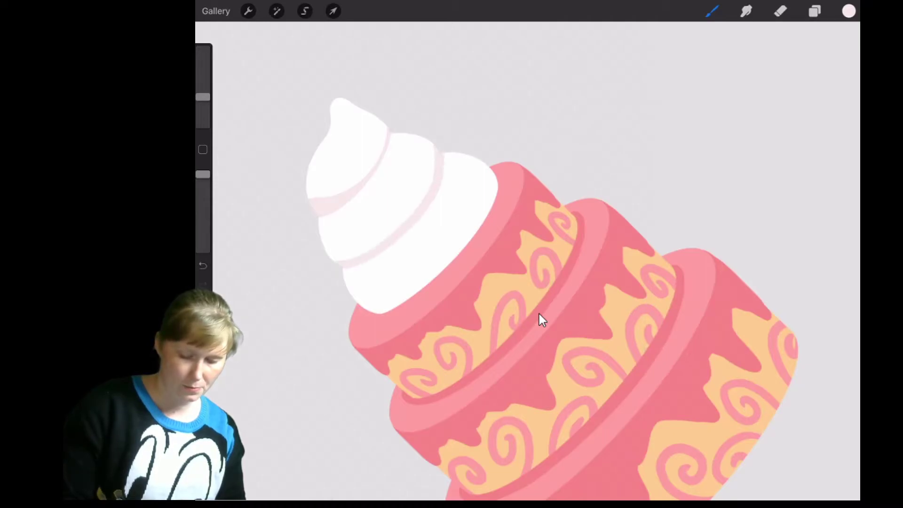
drag(327, 247, 408, 209)
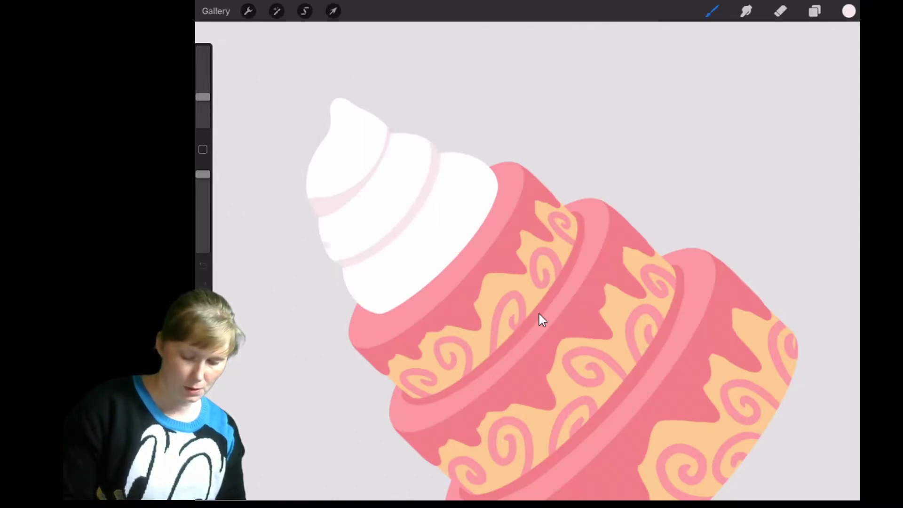
key(ctrl+z)
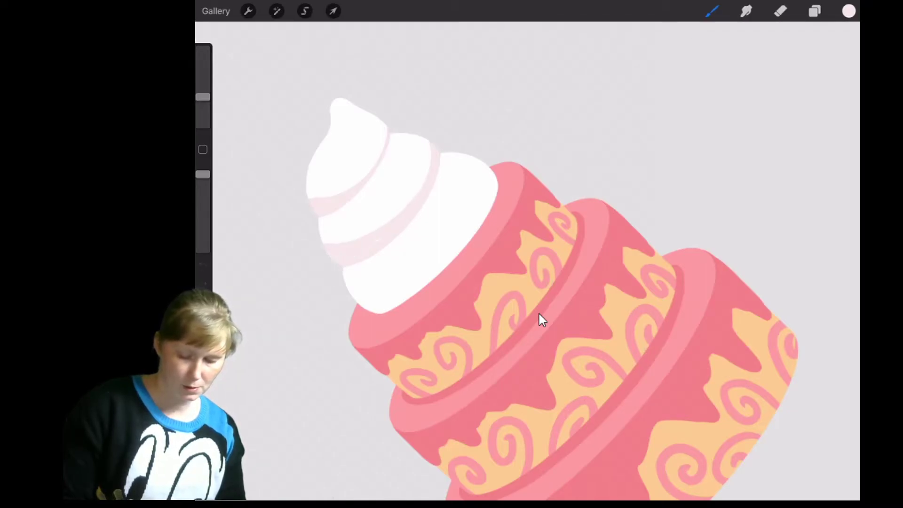
scroll(541, 320, up, 3)
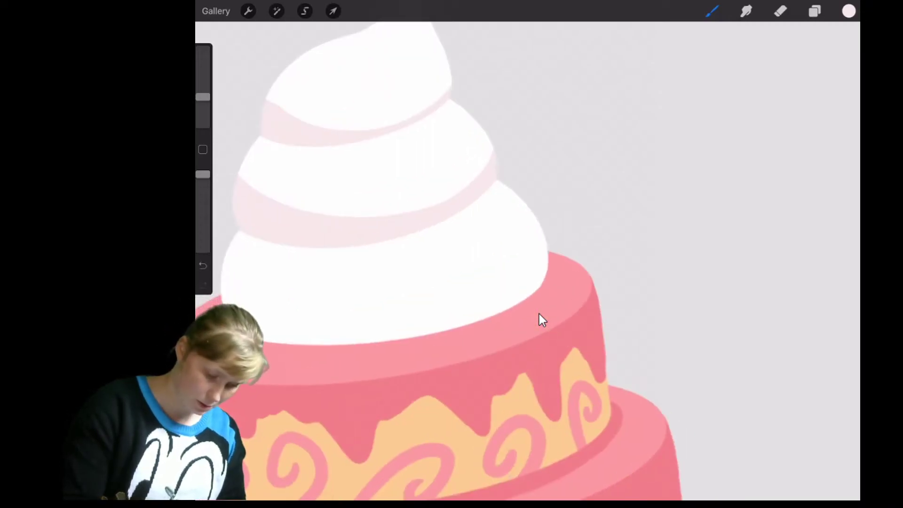
scroll(540, 320, up, 3)
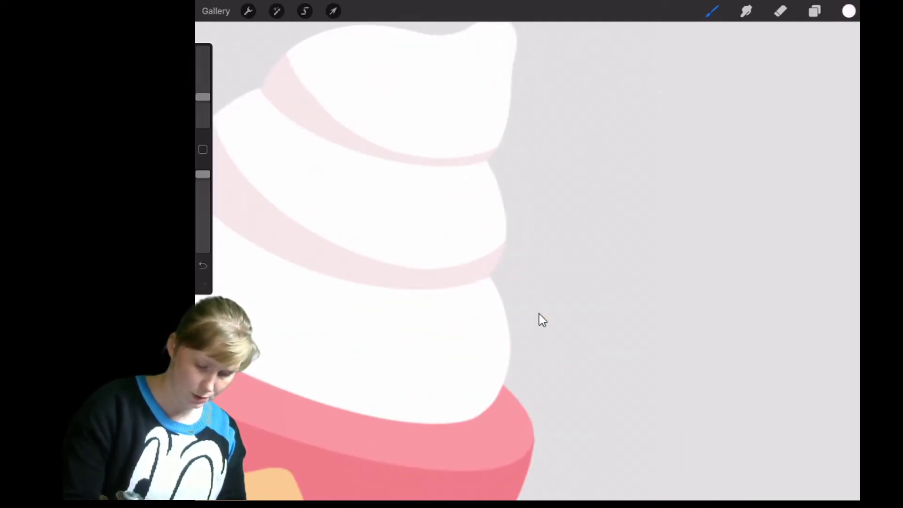
scroll(541, 320, up, 2)
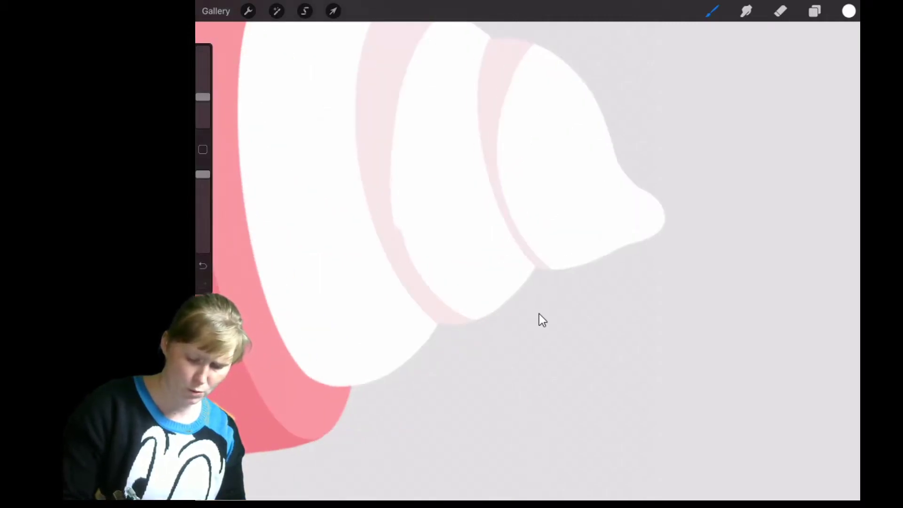
Step: Paint pale strokes along the cream's edges and shade its lower edge pale pink
drag(398, 229, 433, 298)
drag(390, 113, 458, 321)
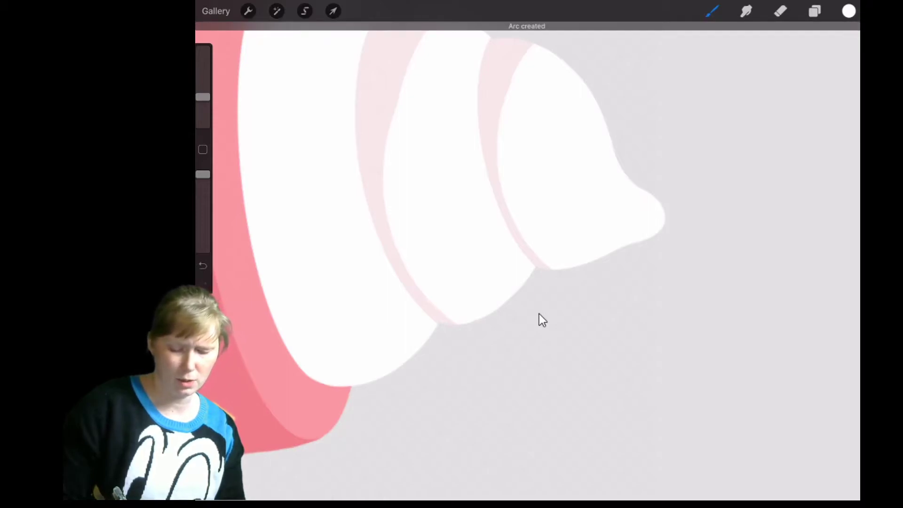
scroll(541, 320, down, 5)
scroll(541, 319, up, 2)
scroll(542, 320, up, 2)
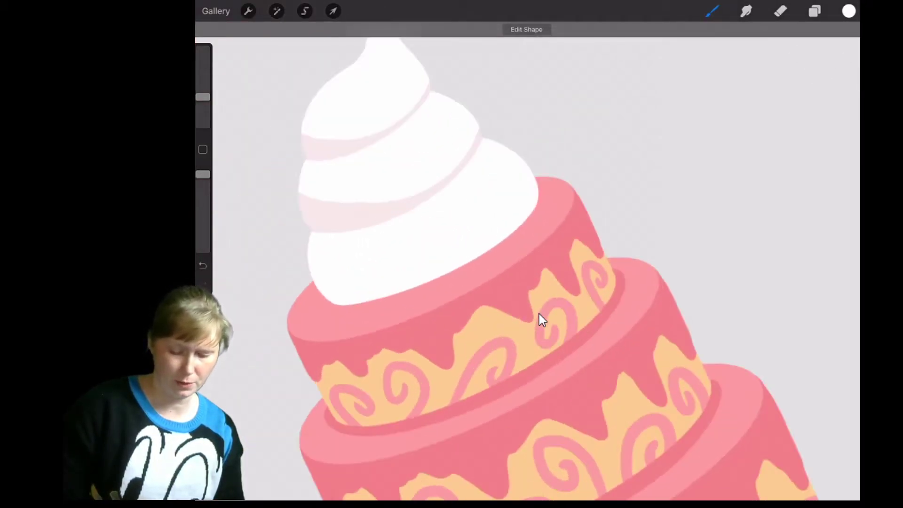
scroll(541, 320, up, 2)
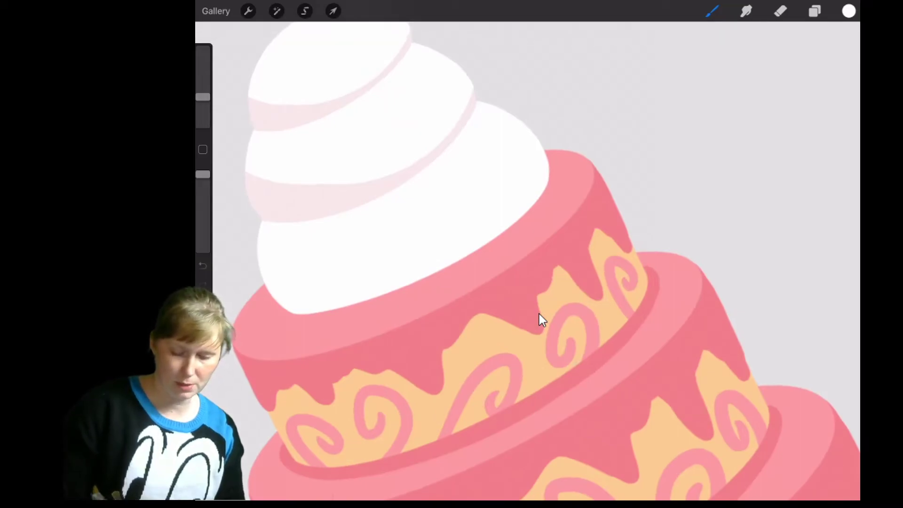
click(374, 170)
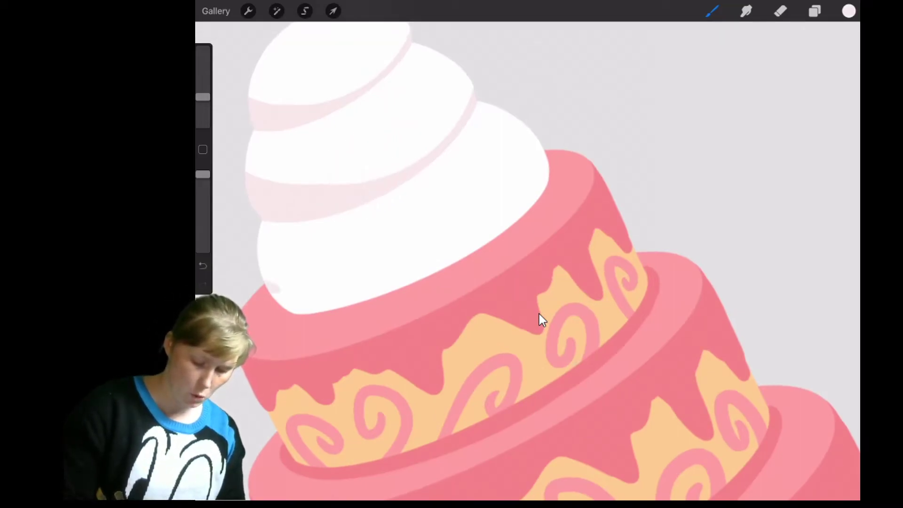
mouse_move(273, 293)
mouse_down()
mouse_move(423, 265)
mouse_move(542, 198)
mouse_up()
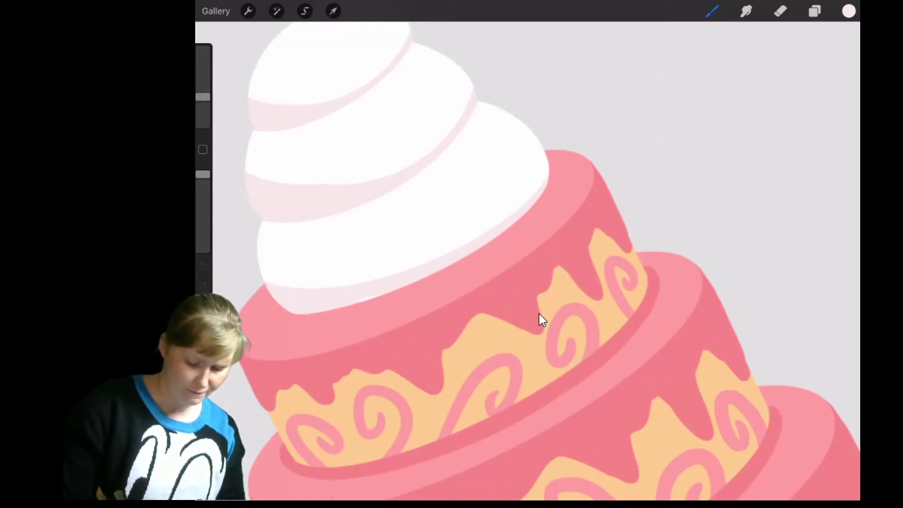
scroll(538, 320, down, 5)
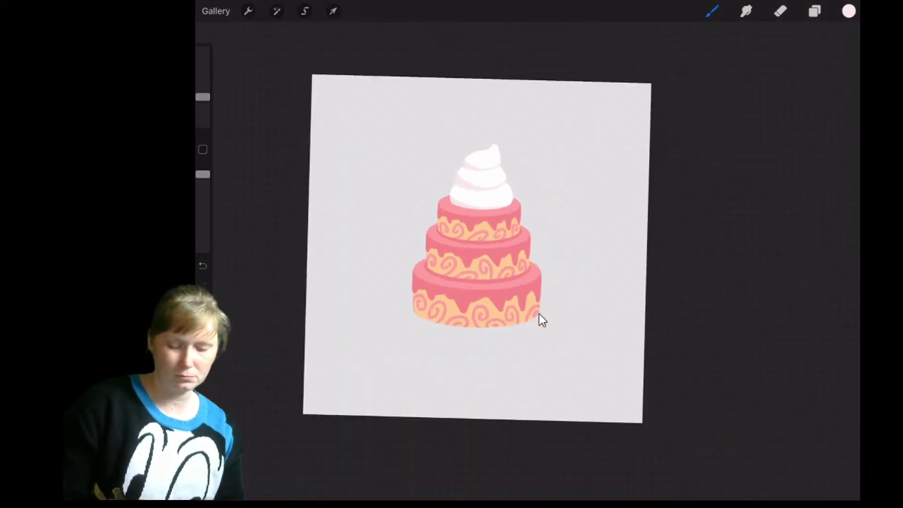
scroll(538, 320, up, 3)
Step: Select a cake tier layer, sample its pink icing, and fit the upright canvas on screen
key(l)
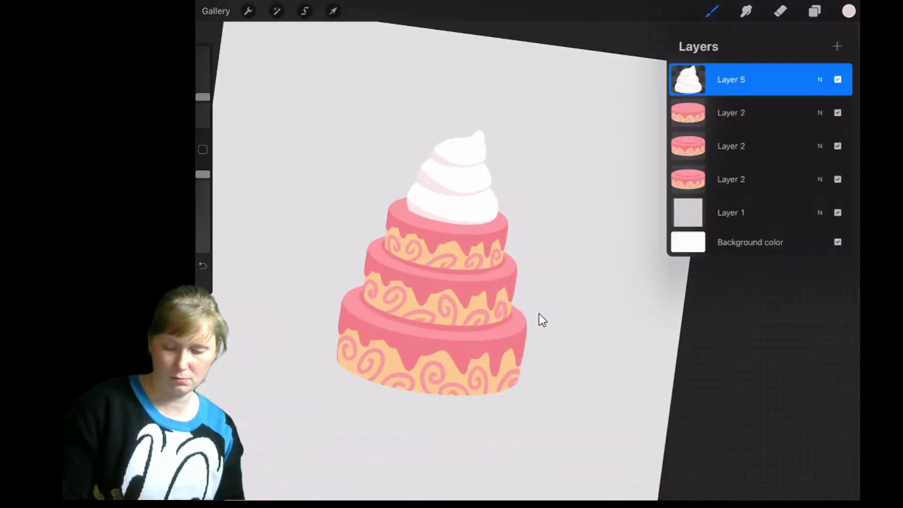
key(alt+bracketleft)
key(l)
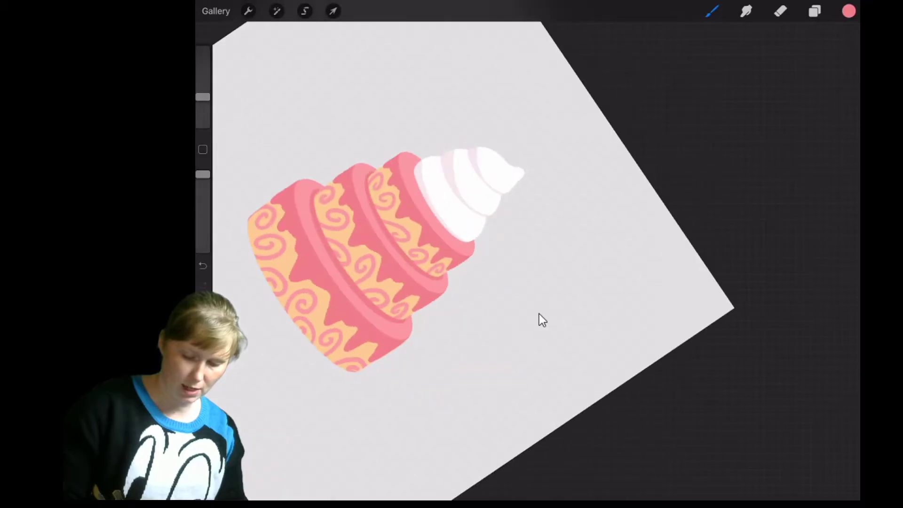
scroll(538, 320, up, 3)
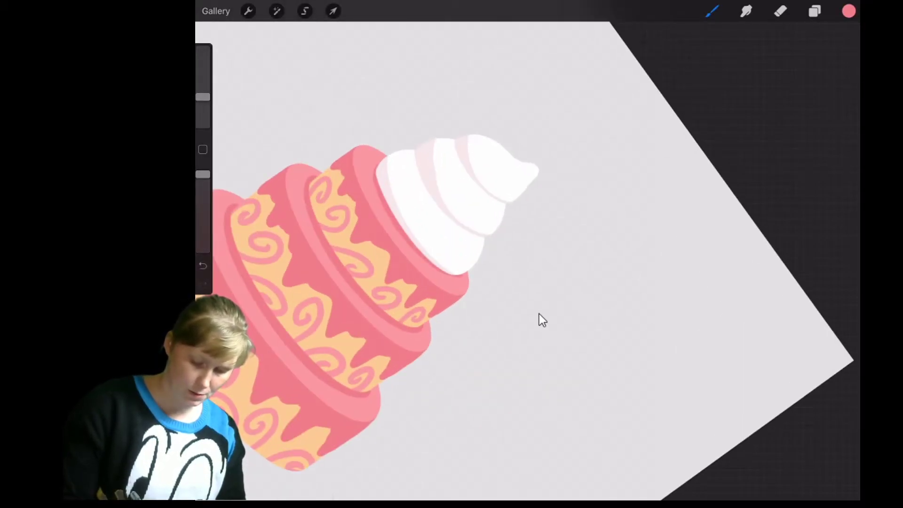
key(ctrl+0)
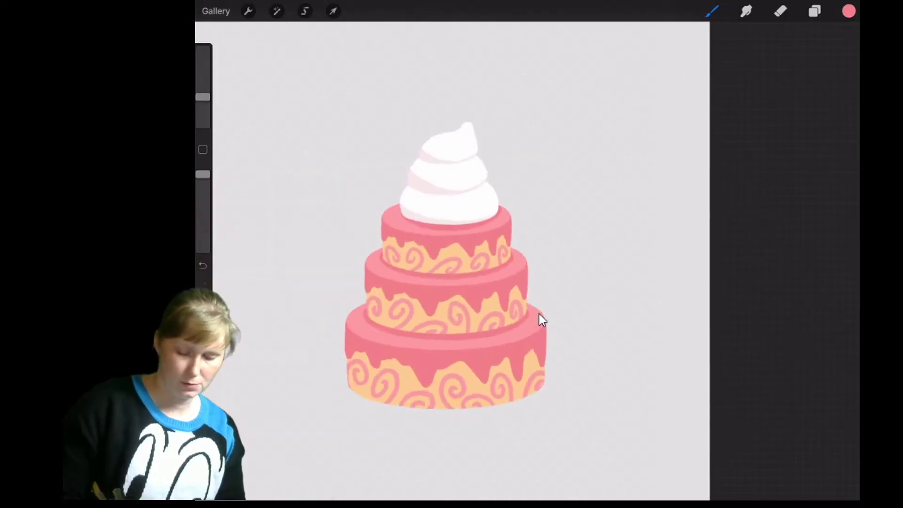
scroll(538, 320, up, 2)
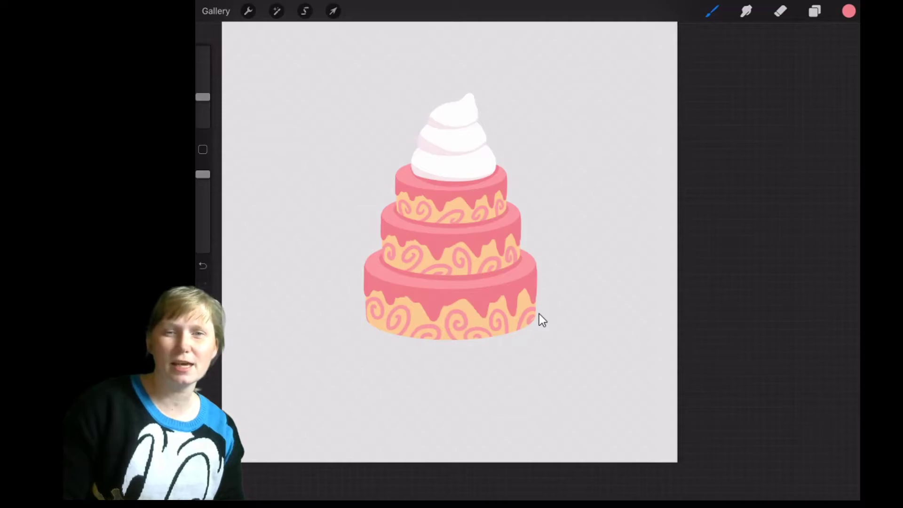
scroll(538, 319, up, 2)
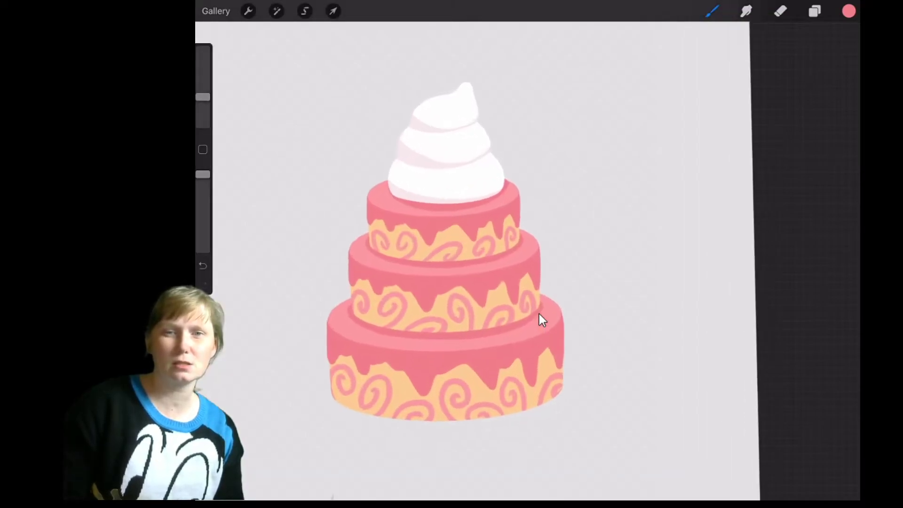
scroll(538, 319, down, 2)
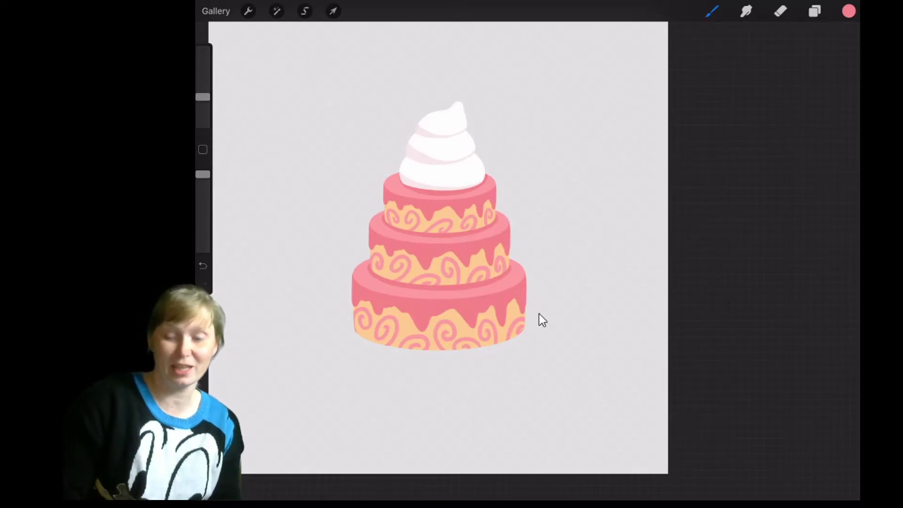
scroll(538, 320, up, 2)
scroll(538, 320, up, 2)
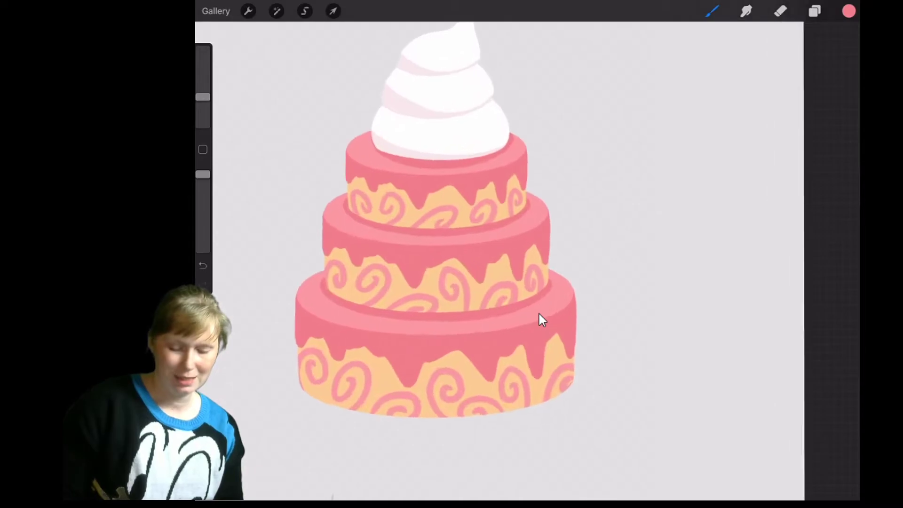
scroll(538, 319, down, 2)
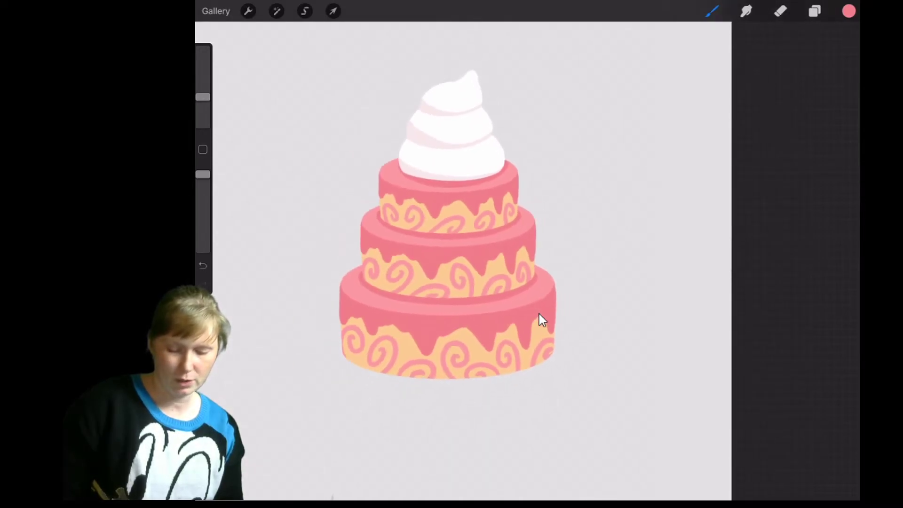
scroll(539, 320, up, 2)
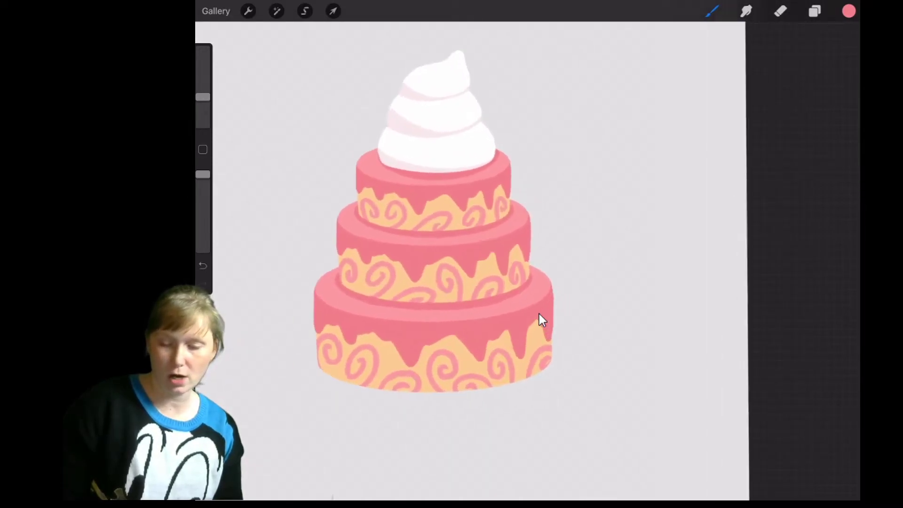
Step: Add a new empty Layer 6 above the cream topping layer
key(l)
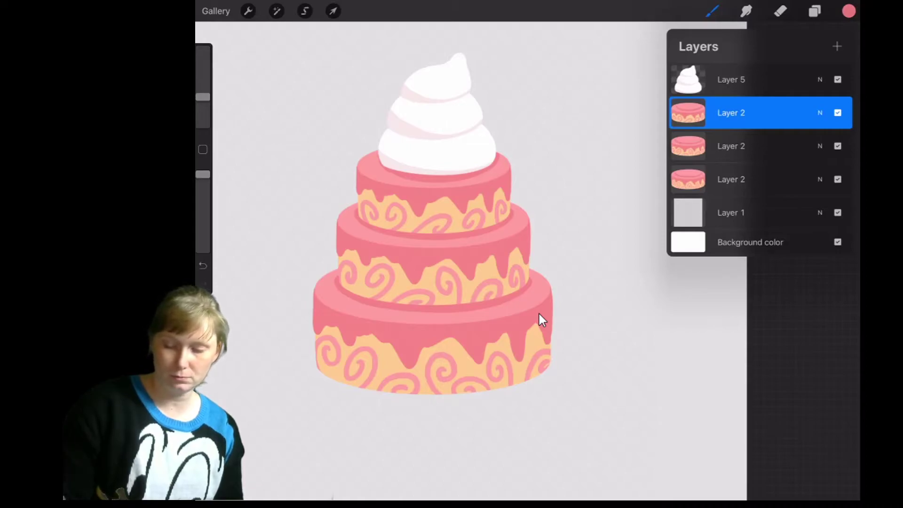
key(alt+bracketright)
key(ctrl+n)
Step: Choose a saturated red paint colour, undoing the stray red test stroke
key(c)
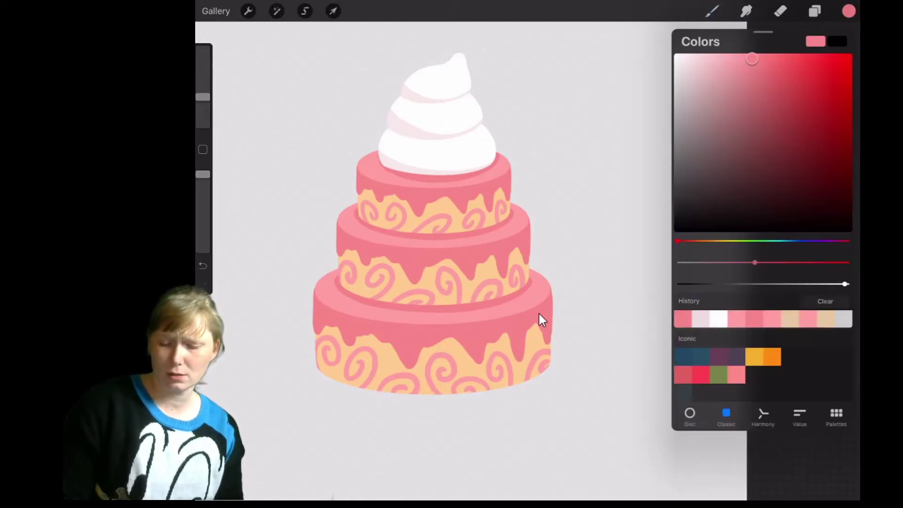
mouse_move(814, 97)
mouse_down()
mouse_move(809, 55)
mouse_move(796, 55)
mouse_up()
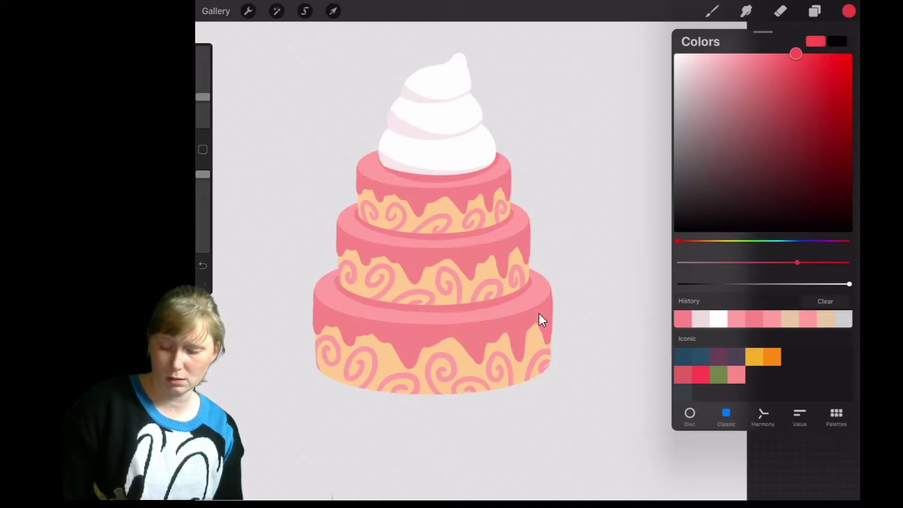
drag(669, 239, 745, 229)
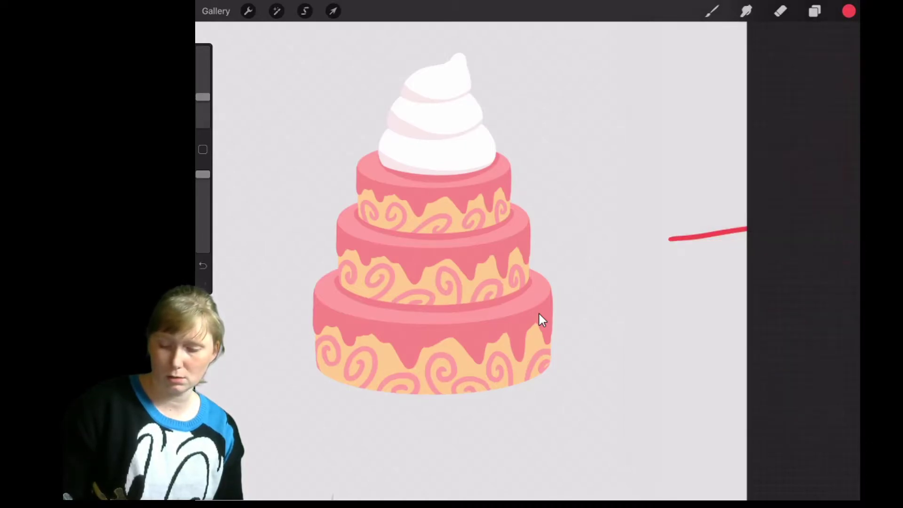
key(ctrl+z)
key(l)
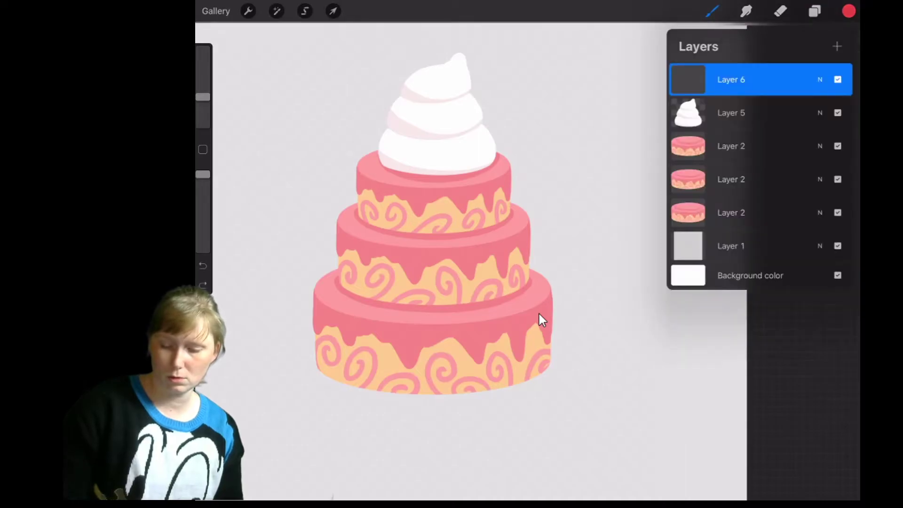
key(c)
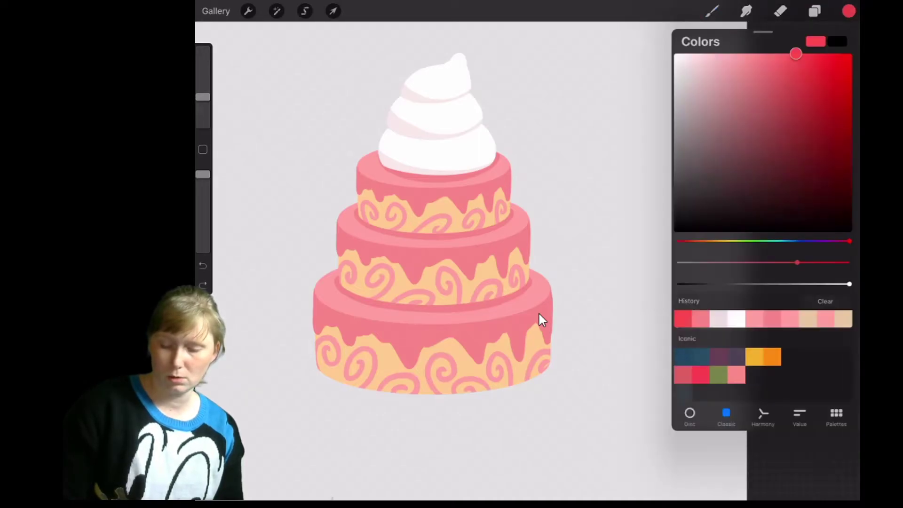
drag(797, 54, 811, 63)
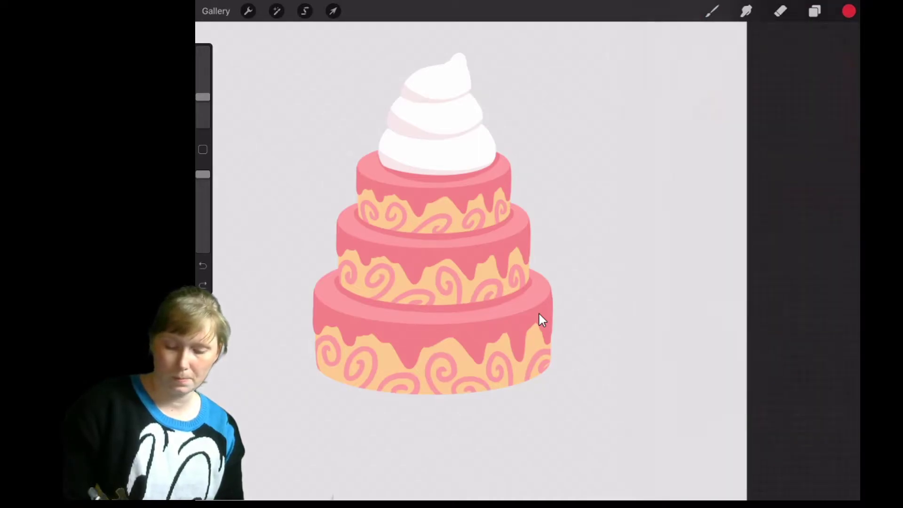
mouse_move(595, 226)
mouse_down()
mouse_move(584, 267)
mouse_move(596, 226)
mouse_up()
key(ctrl+z)
scroll(540, 320, up, 5)
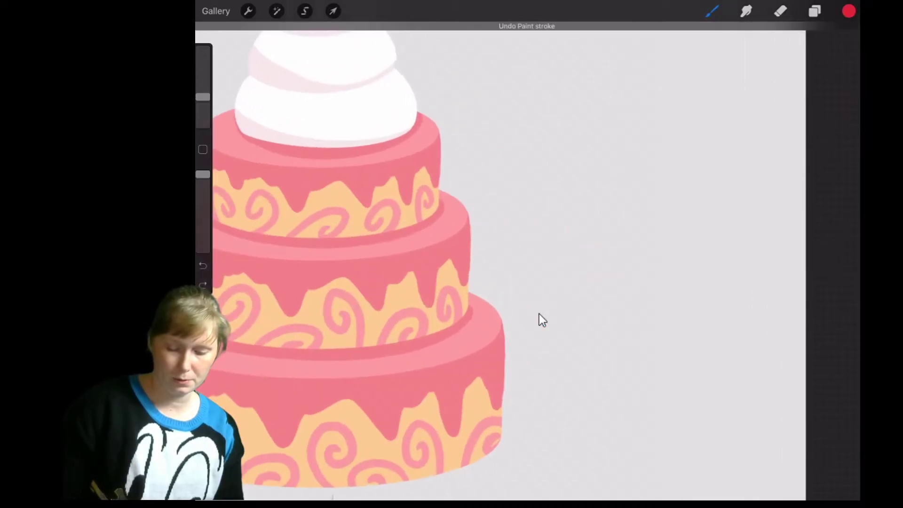
drag(541, 231, 527, 291)
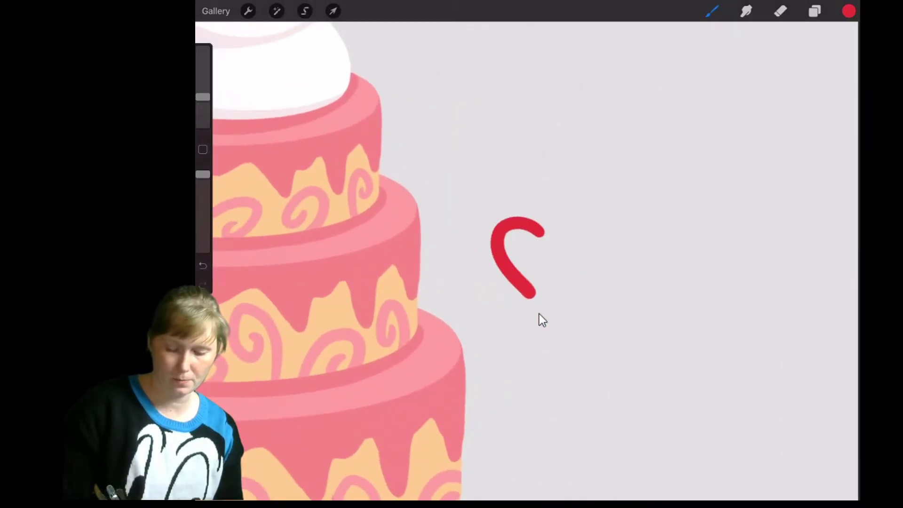
drag(541, 230, 538, 296)
scroll(540, 320, down, 5)
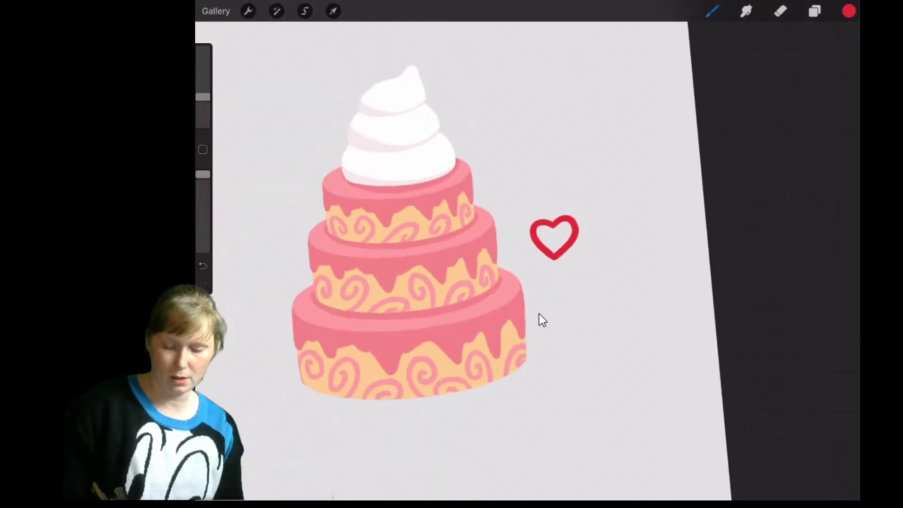
scroll(539, 320, up, 5)
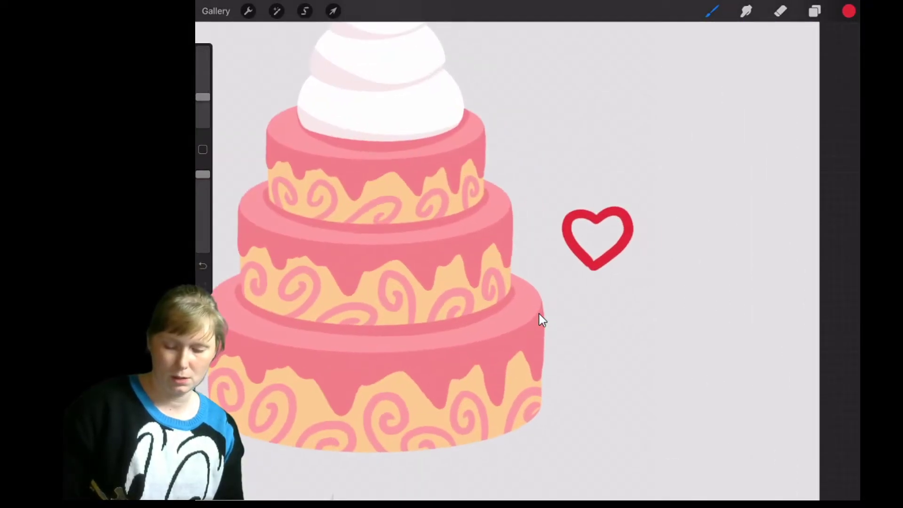
key(ctrl+z)
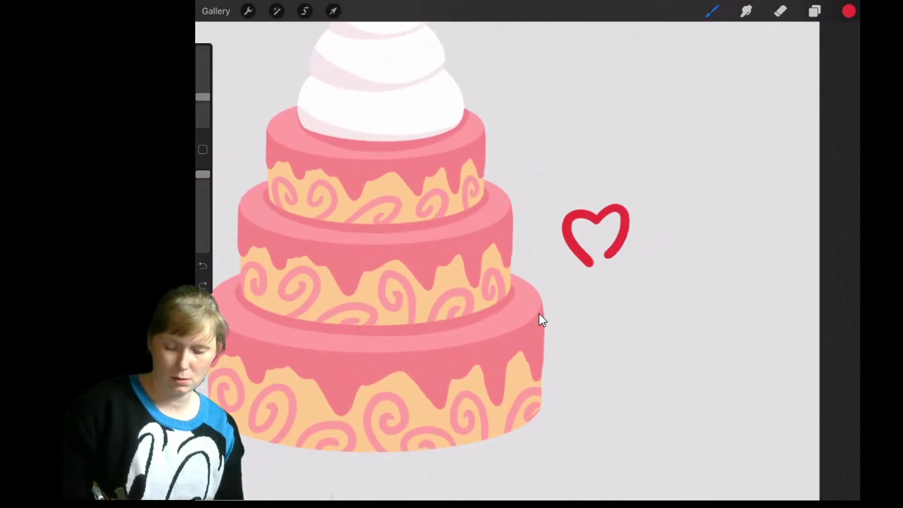
drag(596, 212, 596, 267)
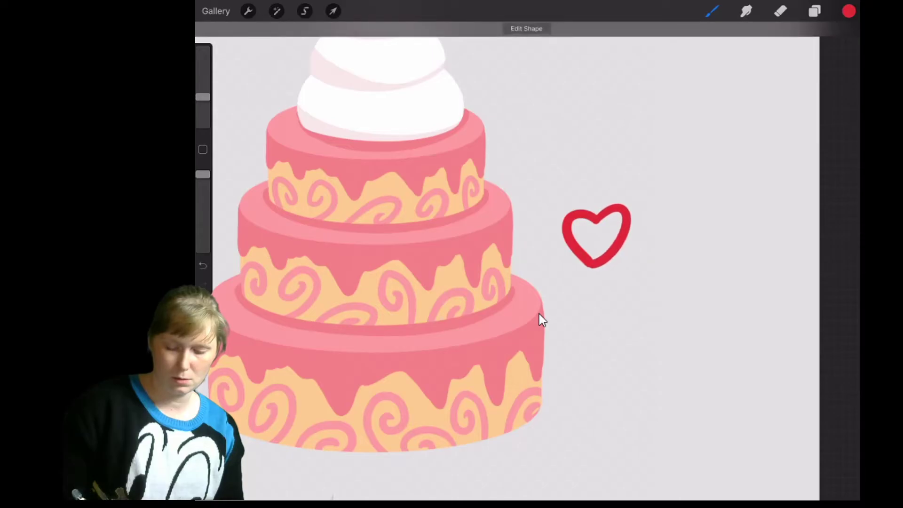
scroll(540, 319, down, 3)
scroll(540, 320, up, 2)
key(ctrl+z)
scroll(540, 319, up, 3)
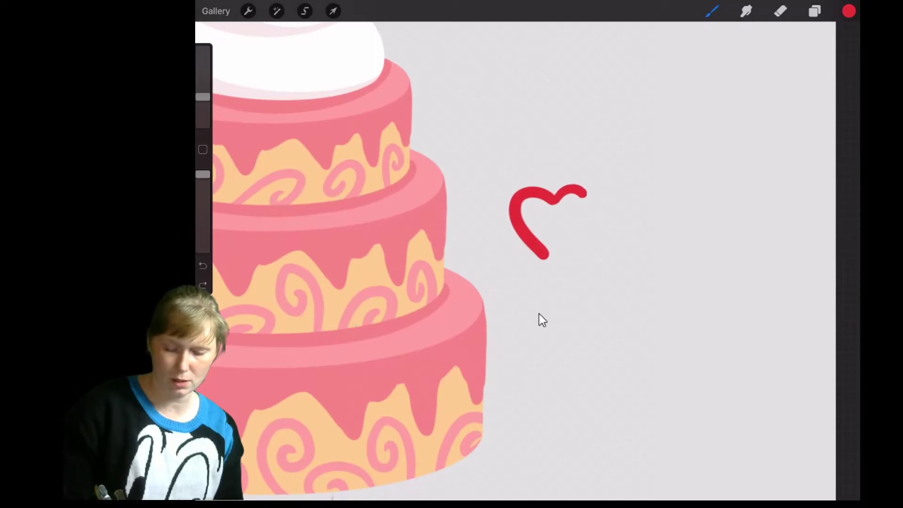
drag(579, 232, 547, 258)
key(ctrl+z)
key(ctrl+z)
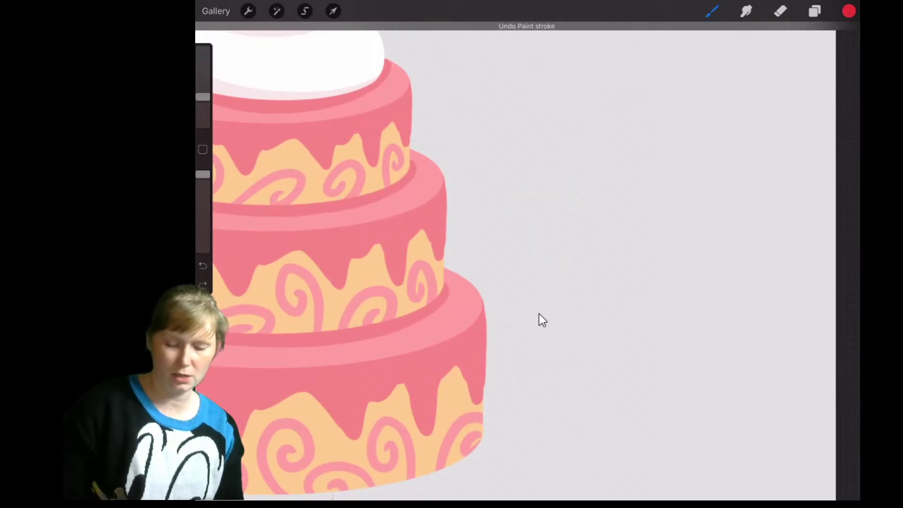
scroll(540, 320, down, 3)
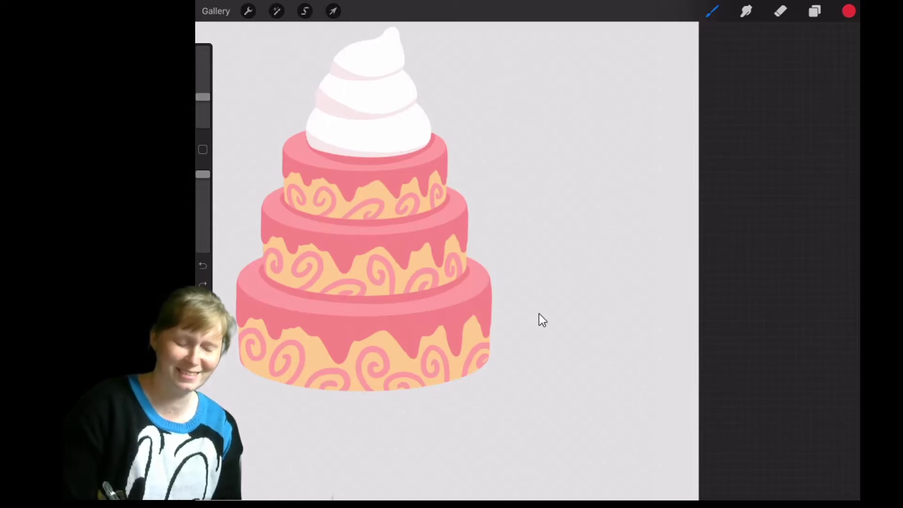
drag(541, 150, 533, 178)
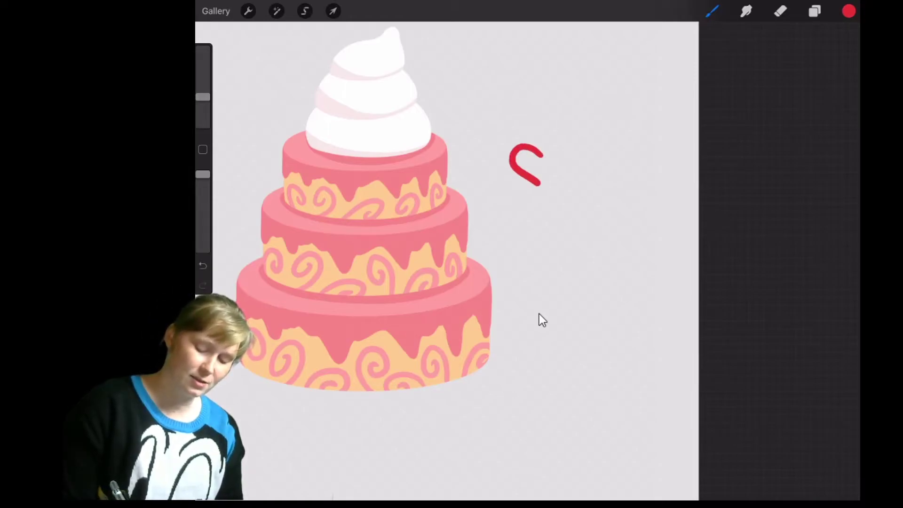
drag(541, 146, 541, 185)
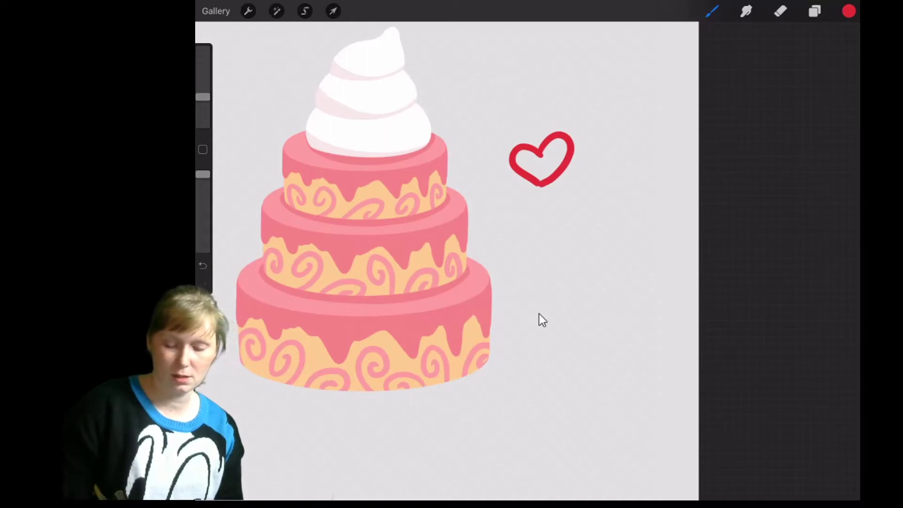
key(ctrl+z)
key(ctrl+z)
drag(538, 157, 541, 195)
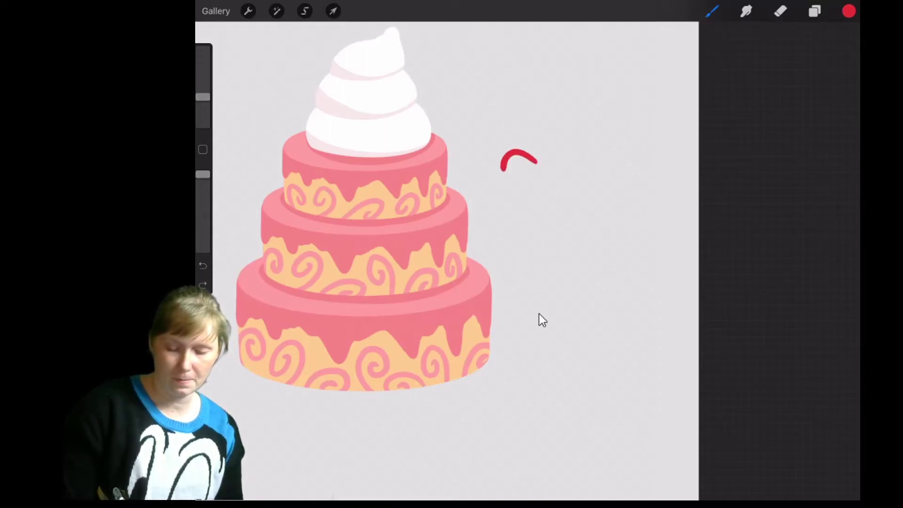
drag(560, 141, 539, 195)
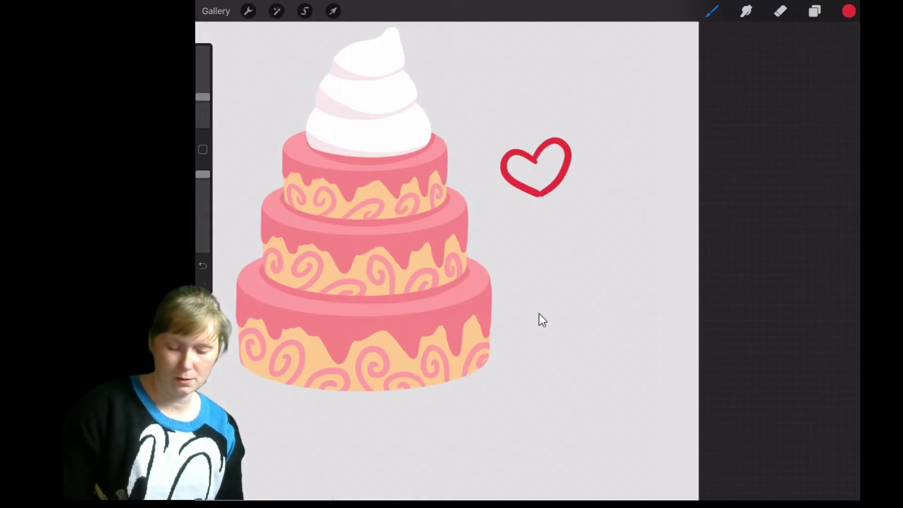
key(ctrl+z)
key(ctrl+z)
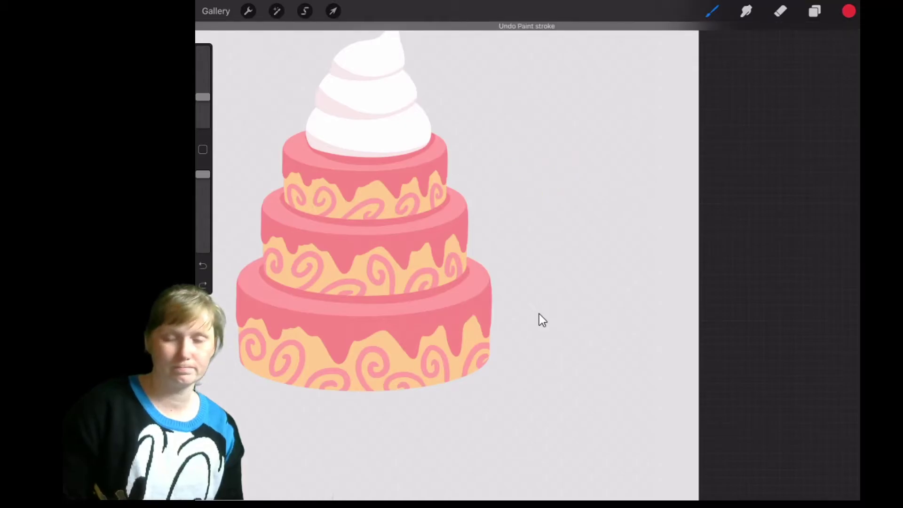
Step: Draw a red circle right of the top tier and fill its white gaps solid red
mouse_move(527, 162)
mouse_down()
mouse_move(510, 167)
mouse_move(545, 177)
mouse_up()
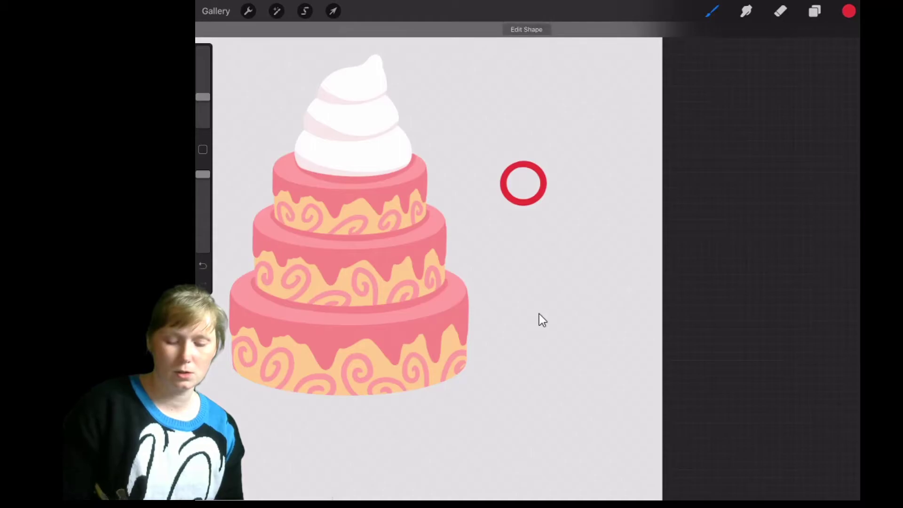
scroll(542, 319, up, 3)
mouse_move(462, 165)
mouse_down()
mouse_move(494, 189)
mouse_move(508, 215)
mouse_up()
drag(508, 171, 502, 205)
drag(503, 204, 462, 213)
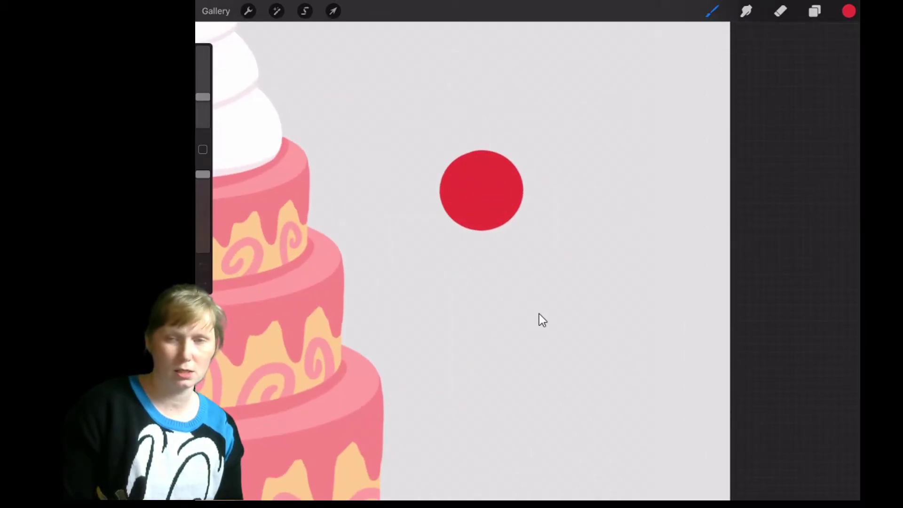
scroll(539, 320, down, 5)
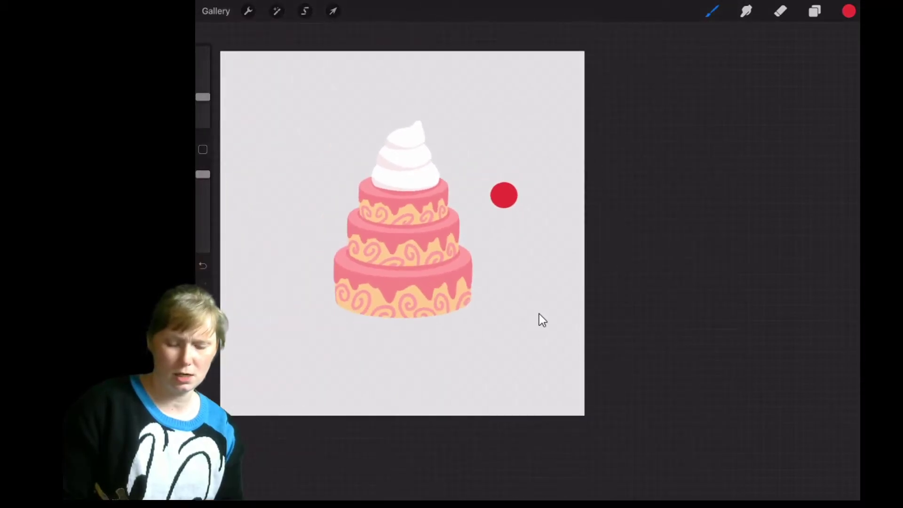
scroll(538, 319, up, 3)
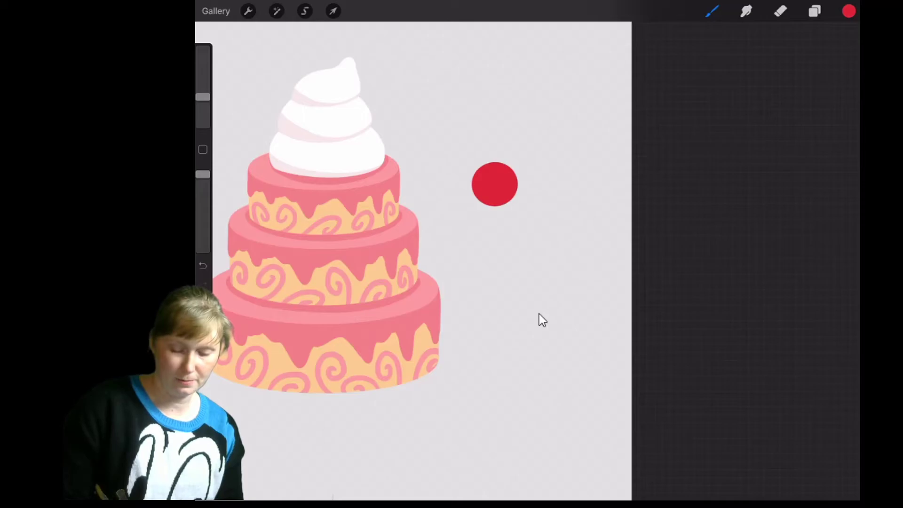
scroll(539, 319, down, 3)
Step: Transform the red dot, nudge it toward the cake, then drop it atop the cream swirl
key(v)
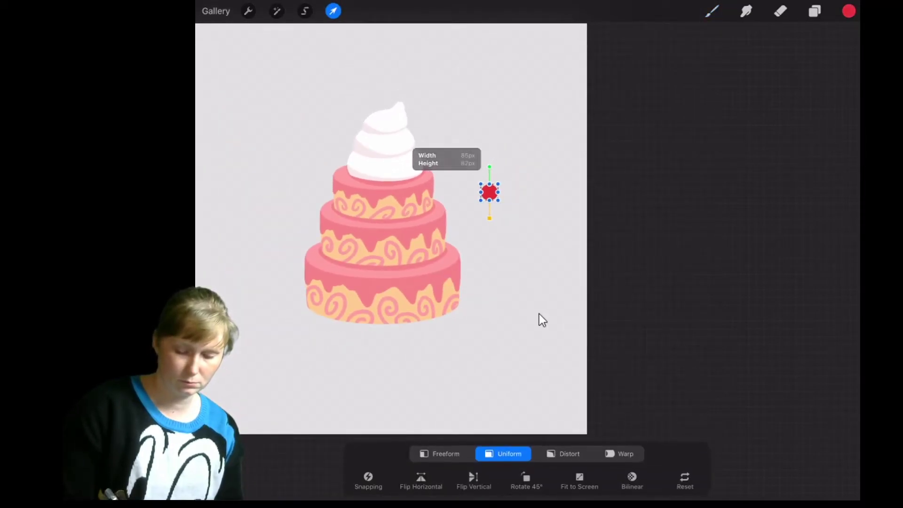
mouse_move(489, 192)
mouse_down()
mouse_move(424, 209)
mouse_move(474, 191)
mouse_up()
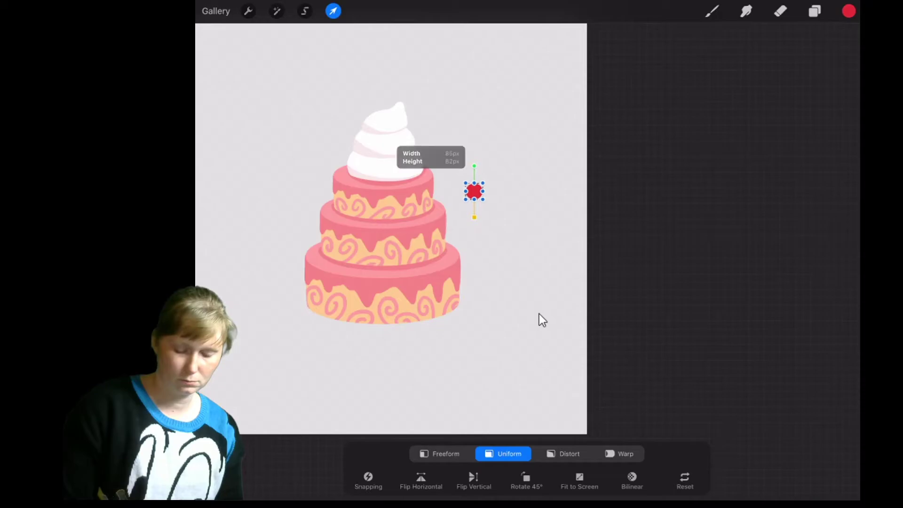
scroll(541, 320, up, 5)
scroll(542, 320, down, 3)
scroll(541, 320, up, 2)
scroll(541, 319, up, 1)
scroll(541, 320, down, 2)
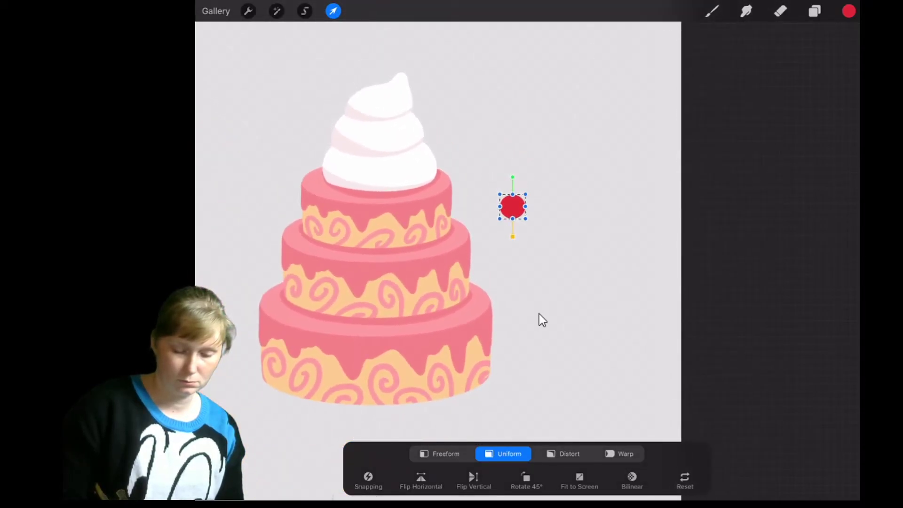
mouse_move(513, 206)
mouse_down()
mouse_move(382, 78)
mouse_move(379, 86)
mouse_up()
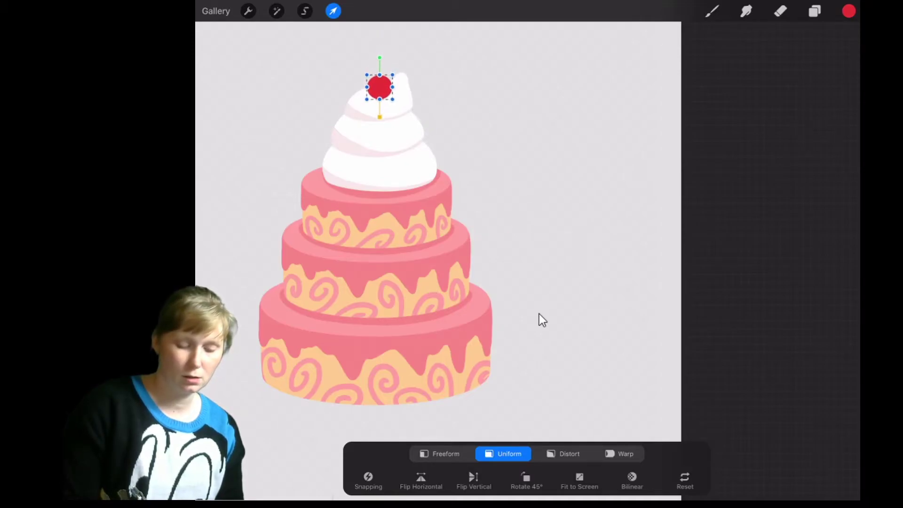
Step: Paint sampled cream white over the cherry's lower edge
key(b)
scroll(541, 320, up, 3)
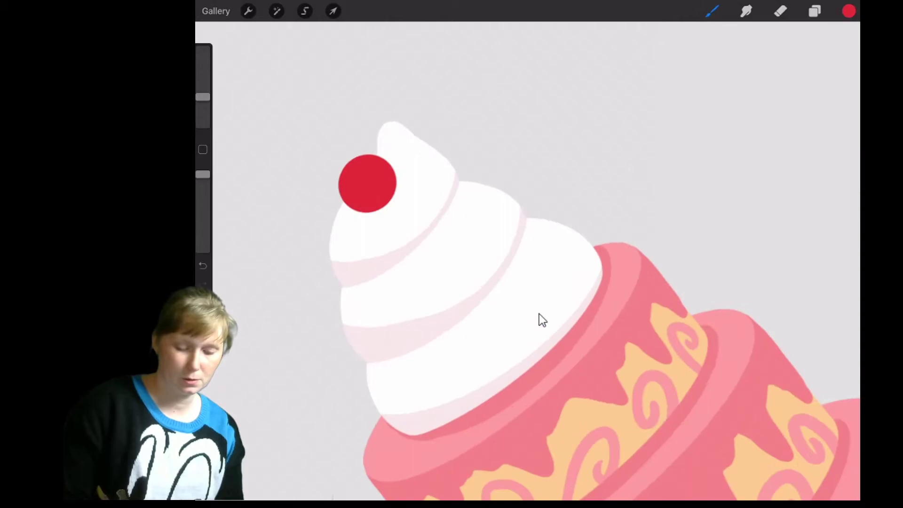
scroll(541, 320, up, 2)
click(403, 171)
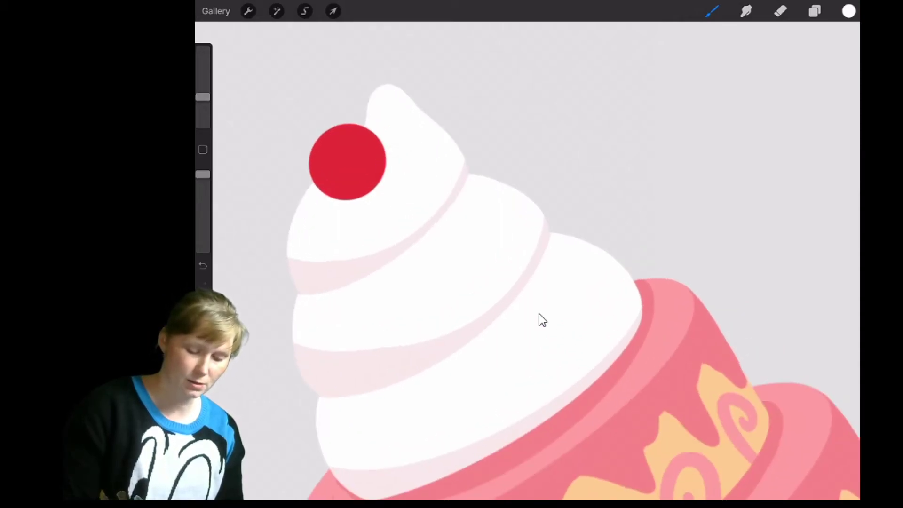
drag(340, 199, 386, 161)
scroll(541, 320, down, 3)
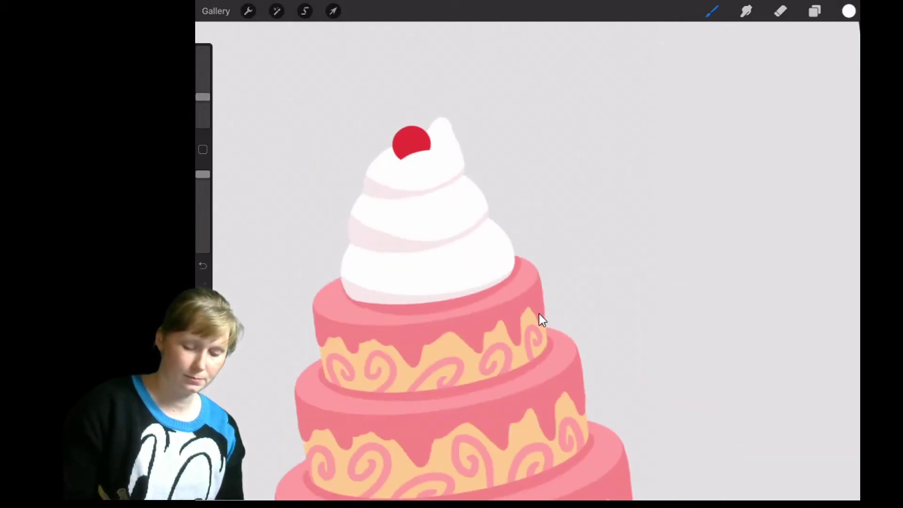
scroll(541, 320, up, 1)
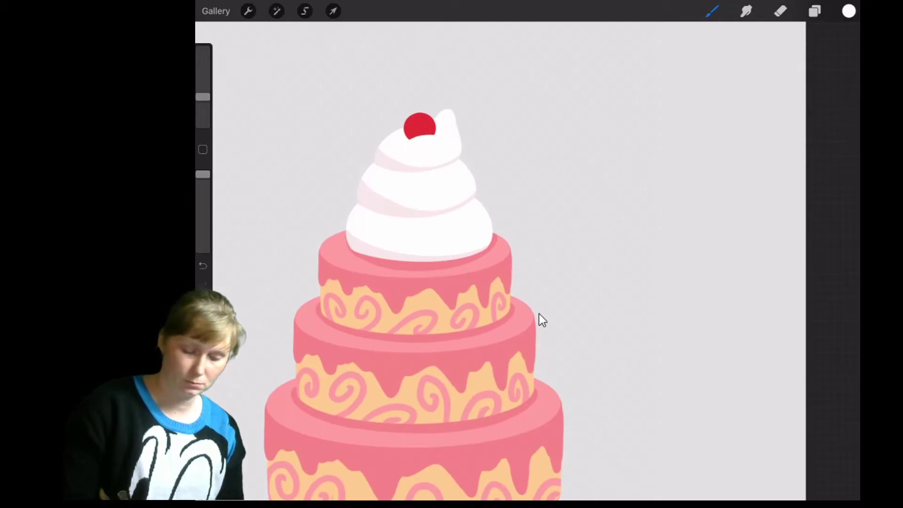
Step: Sample the cherry red and add a lighter pink highlight to the cherry
click(420, 126)
click(849, 11)
drag(808, 68, 786, 54)
click(849, 11)
scroll(541, 320, up, 3)
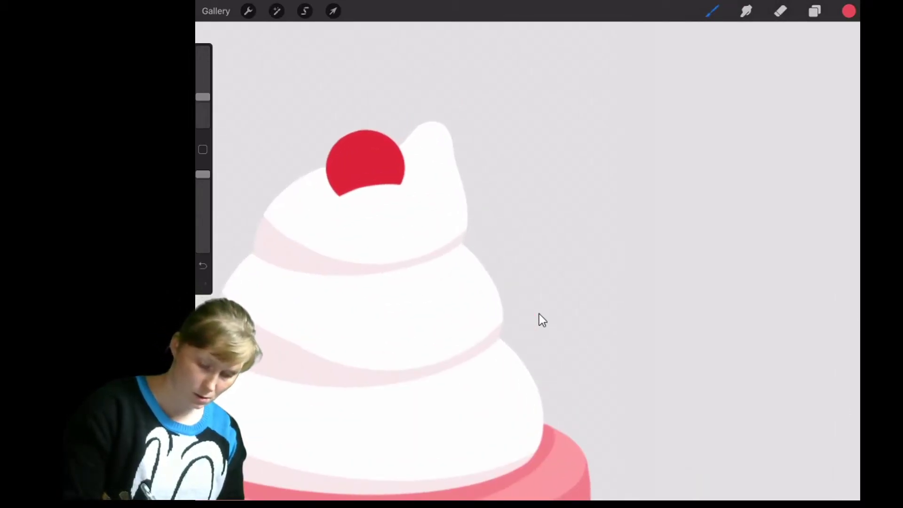
drag(372, 144, 390, 155)
scroll(541, 320, down, 3)
scroll(542, 320, down, 3)
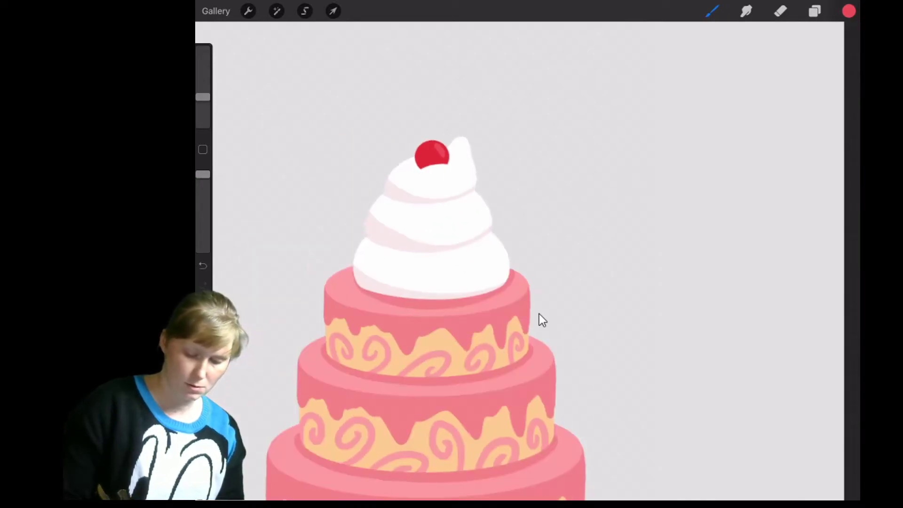
scroll(540, 320, up, 3)
click(849, 11)
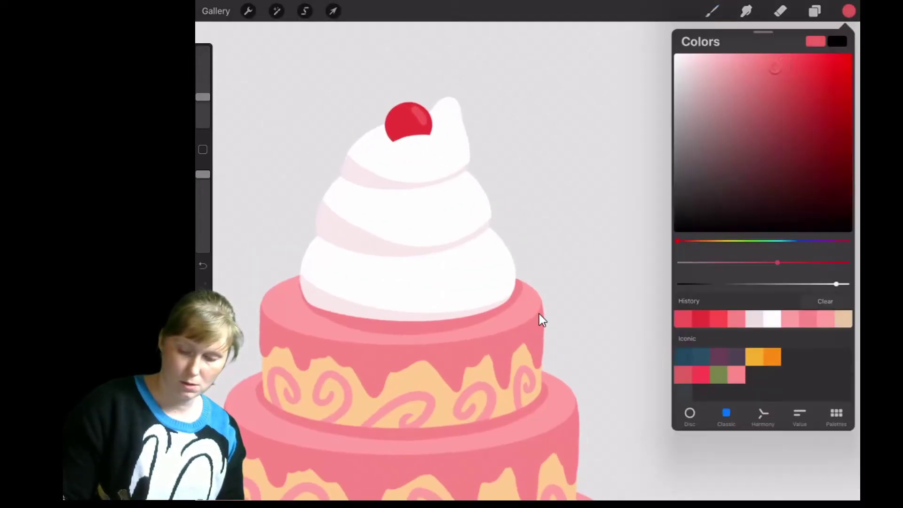
drag(776, 61, 758, 62)
click(849, 11)
scroll(541, 320, up, 3)
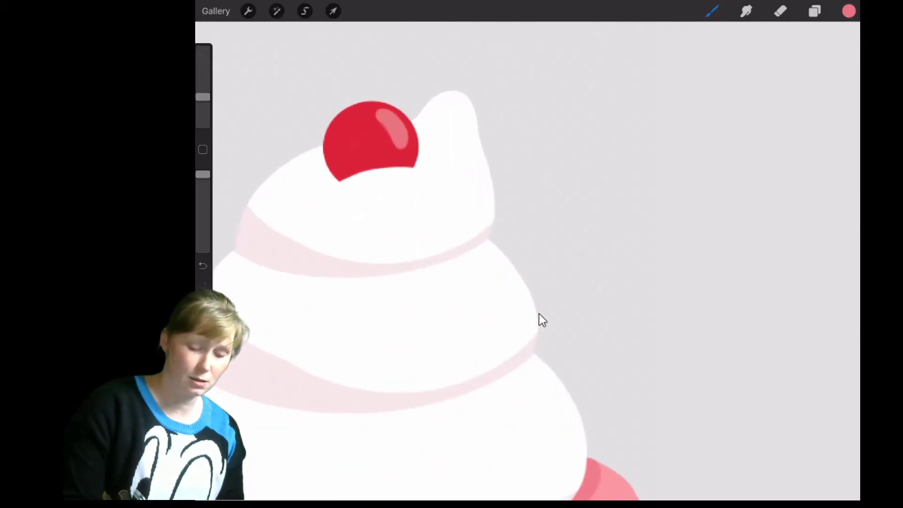
scroll(540, 320, down, 2)
scroll(541, 320, down, 2)
scroll(542, 319, up, 2)
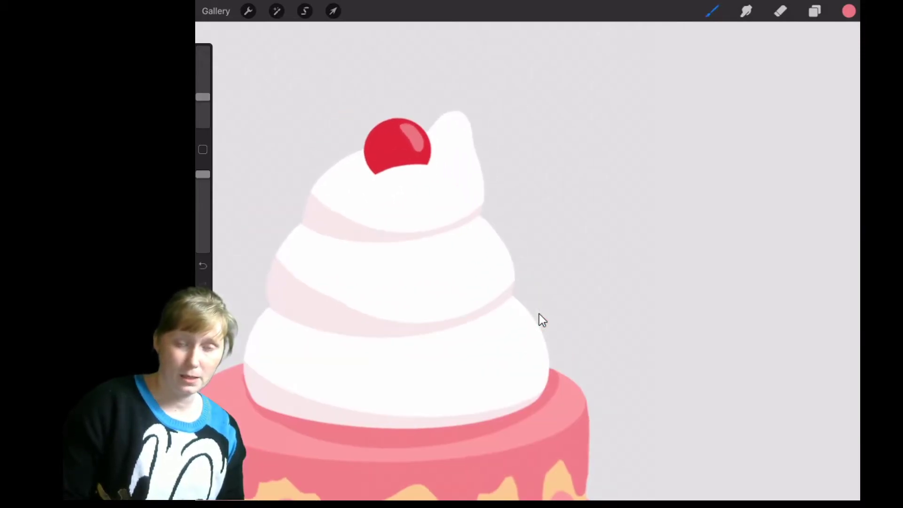
key(c)
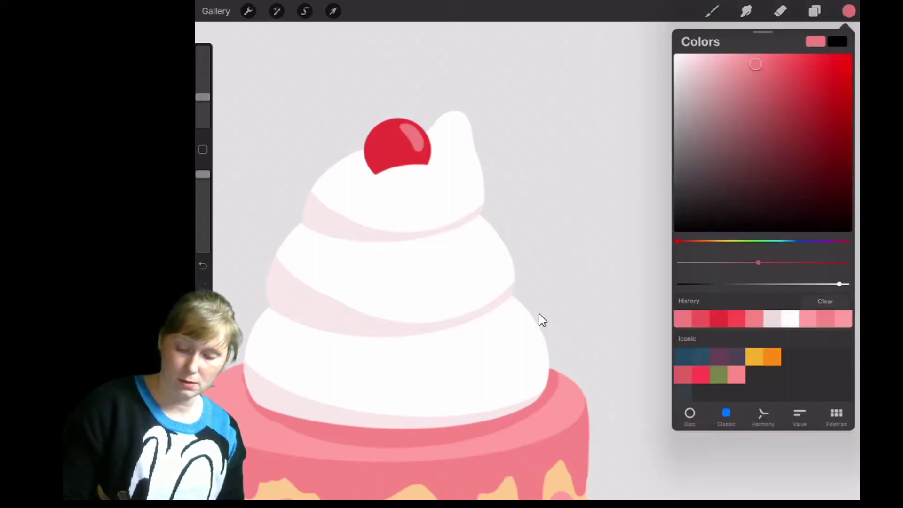
Step: Choose a dark green and thin the brush for the cherry's stem
click(758, 240)
drag(755, 65, 739, 151)
drag(202, 97, 203, 106)
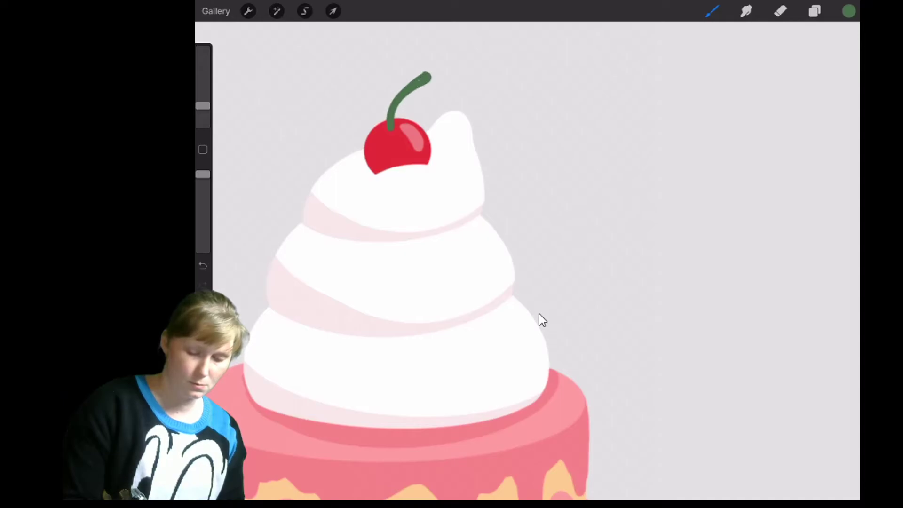
scroll(541, 320, down, 5)
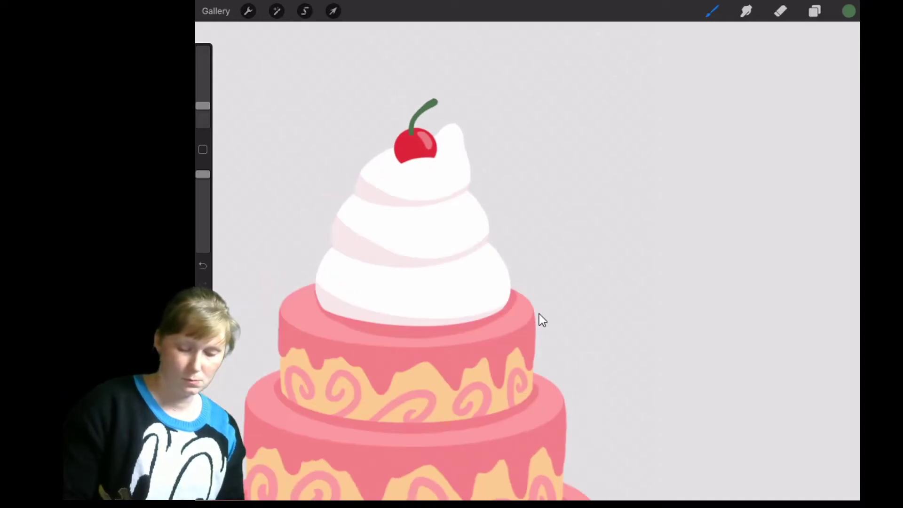
scroll(541, 320, up, 5)
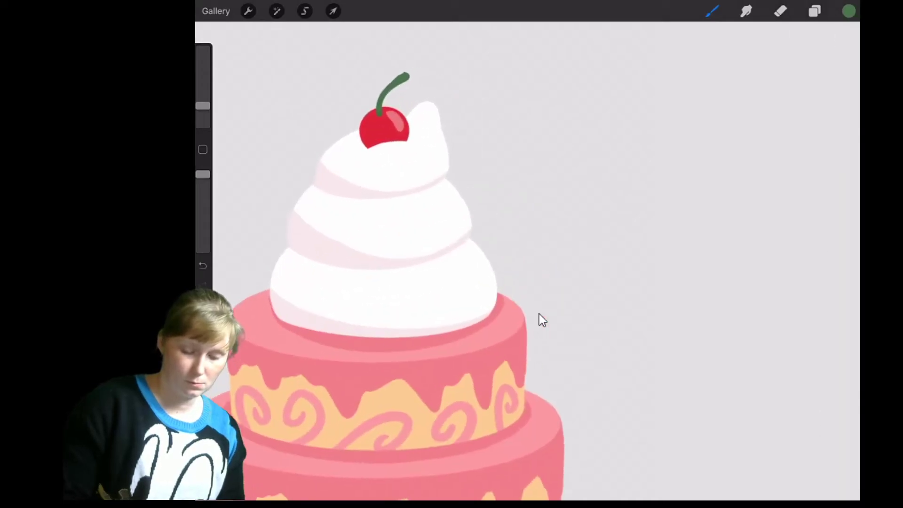
scroll(541, 320, up, 3)
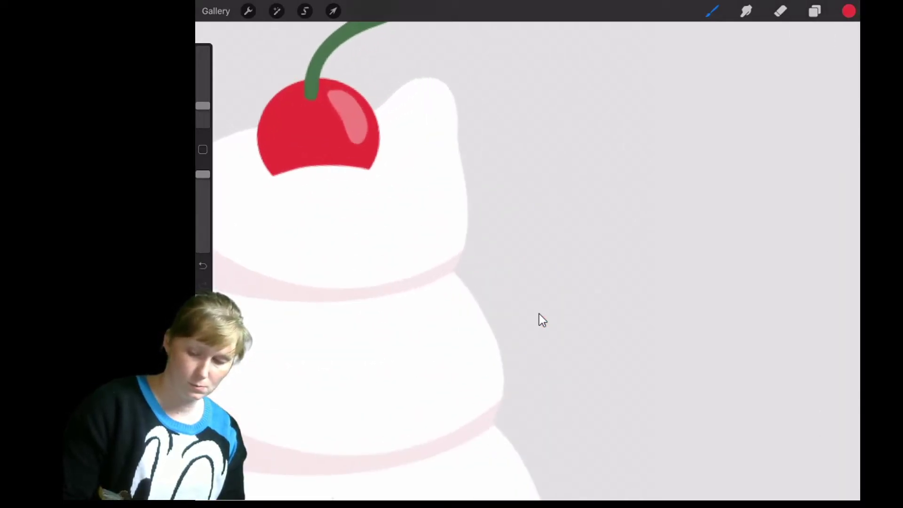
Step: Shade the cherry's underside with darker red on its locked layer, then sample frosting white
key(c)
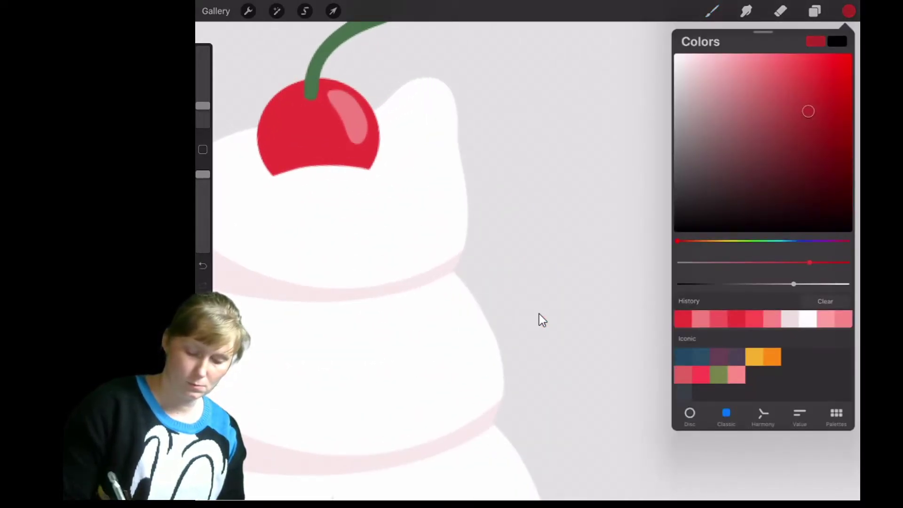
key(b)
scroll(541, 319, up, 2)
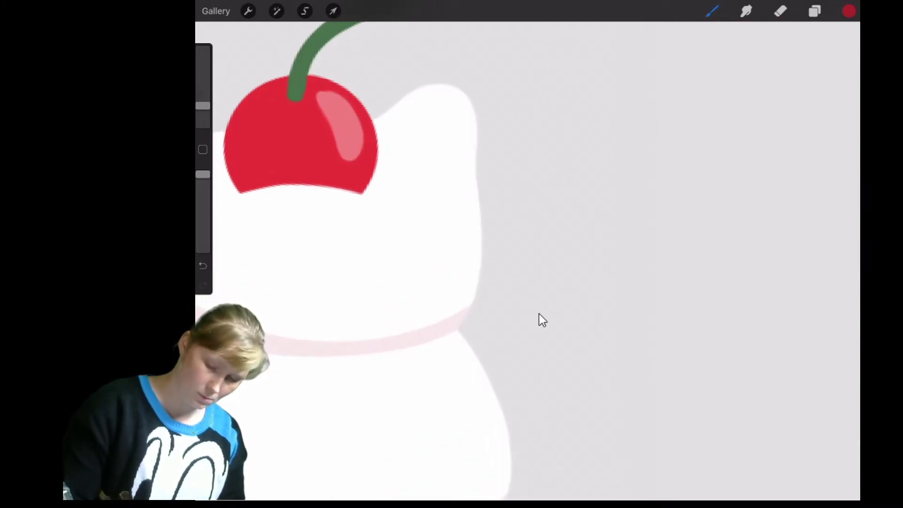
key(l)
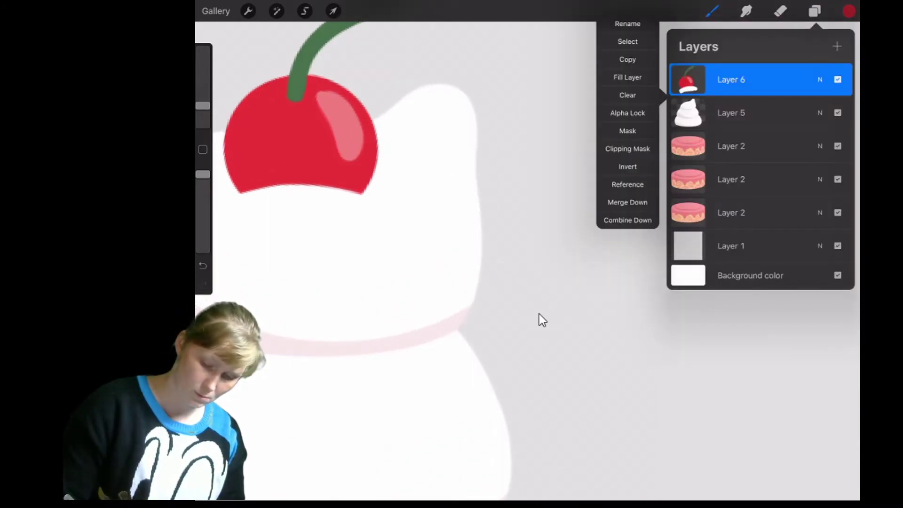
drag(229, 138, 308, 192)
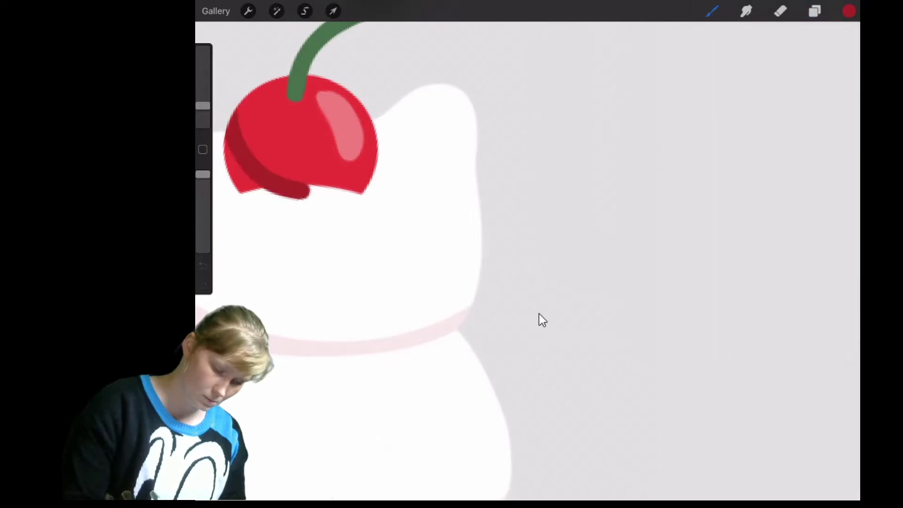
drag(227, 161, 246, 189)
drag(306, 200, 352, 192)
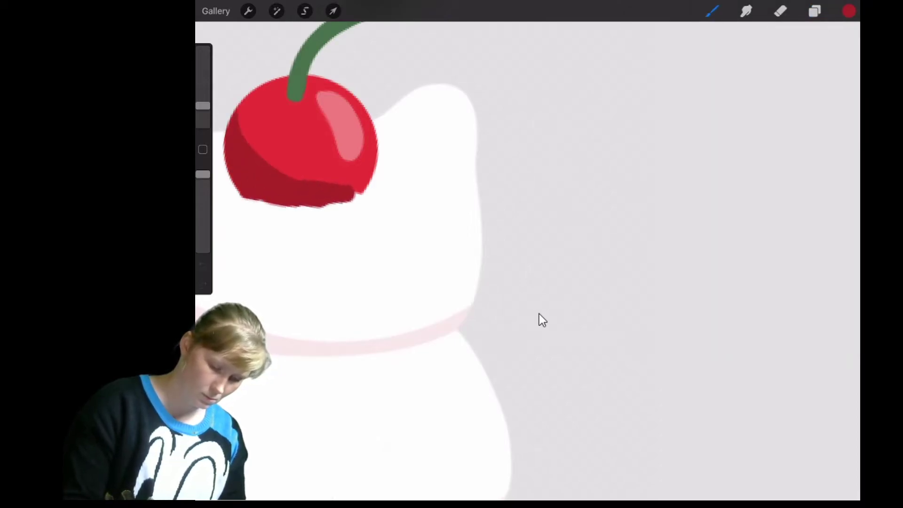
scroll(452, 261, down, 2)
click(457, 185)
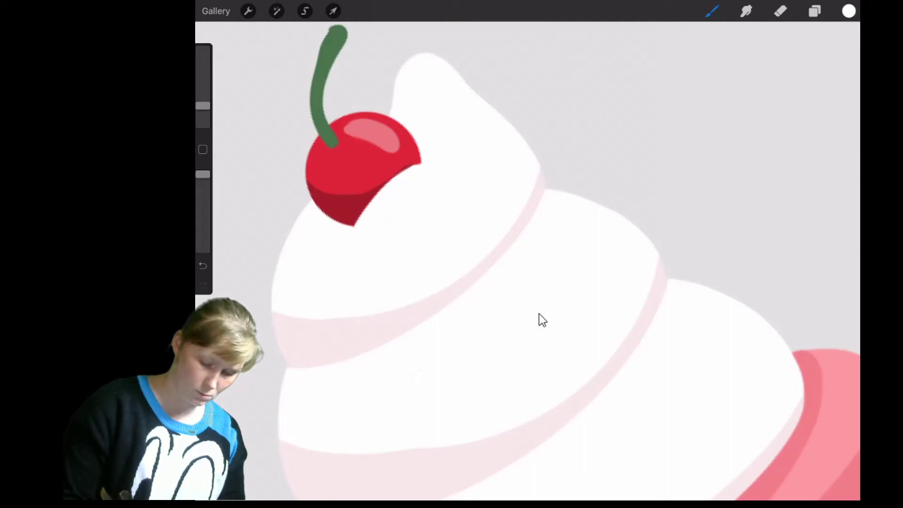
scroll(539, 320, down, 2)
scroll(540, 319, down, 2)
scroll(539, 320, down, 2)
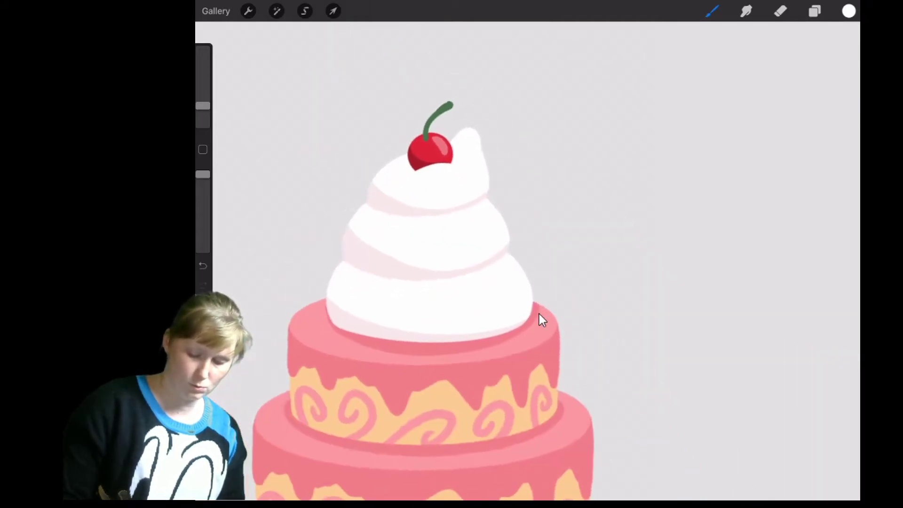
scroll(540, 320, down, 3)
scroll(540, 319, down, 1)
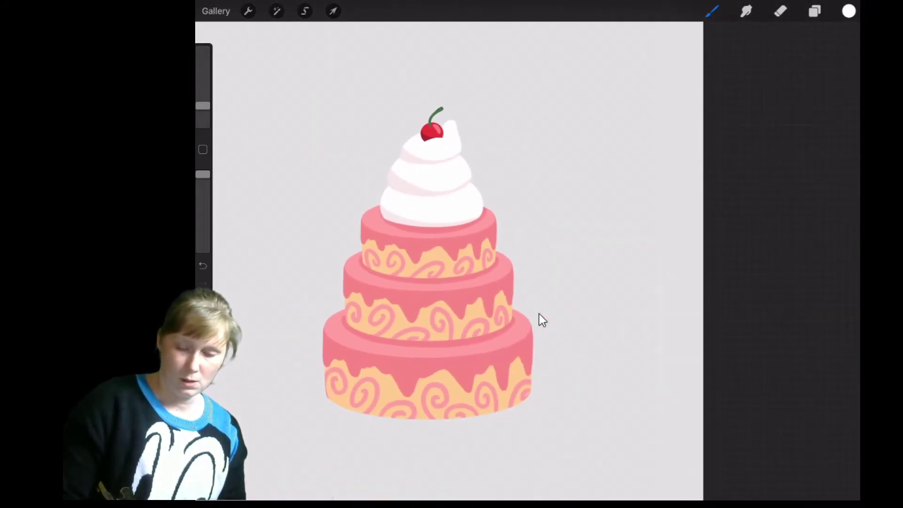
Step: On a new layer, draw a heart outline beside the cake and fill it red
key(l)
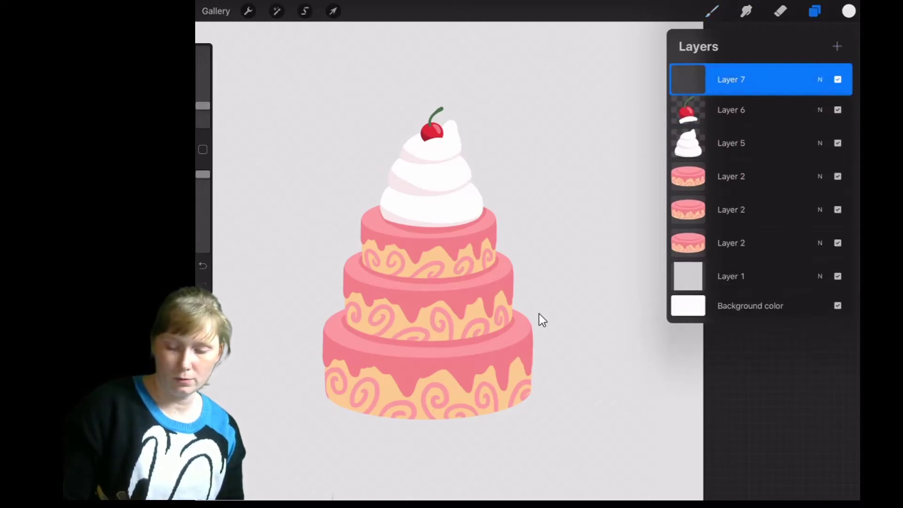
key(l)
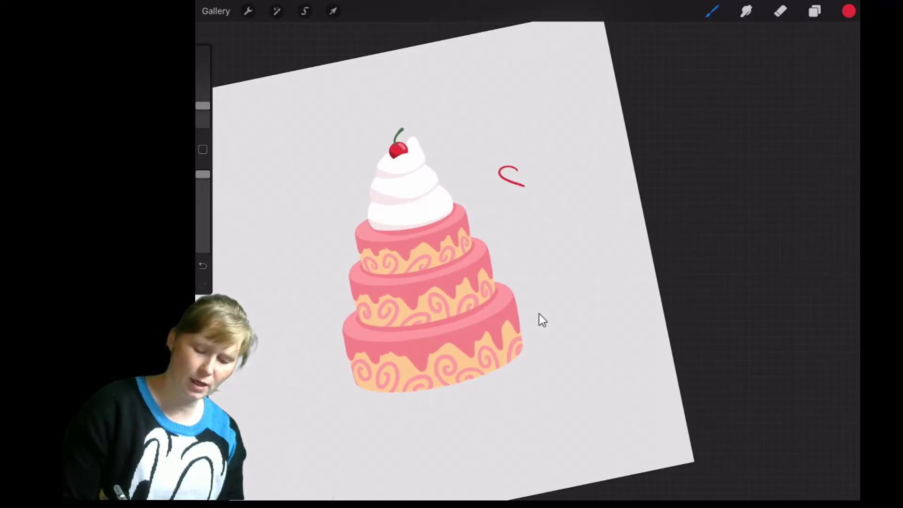
key(ctrl+z)
key(ctrl+shift+z)
key(ctrl+z)
key(ctrl+z)
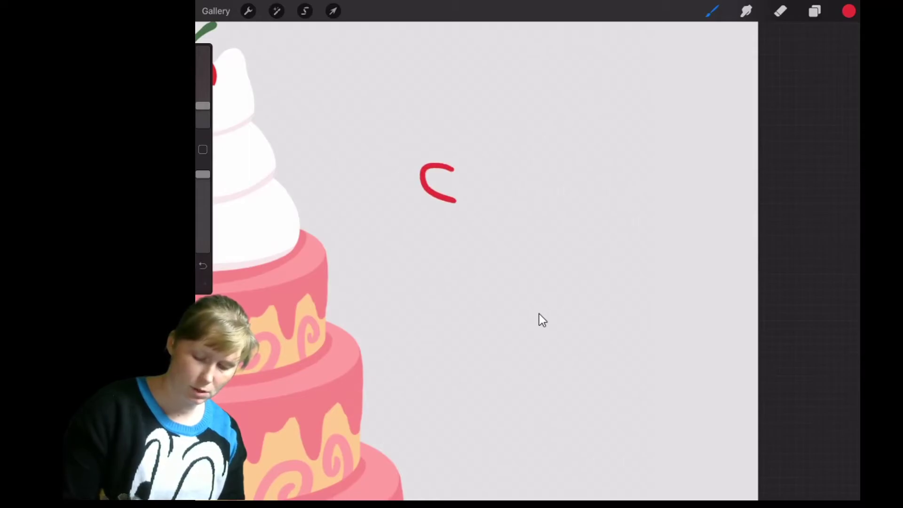
key(ctrl+z)
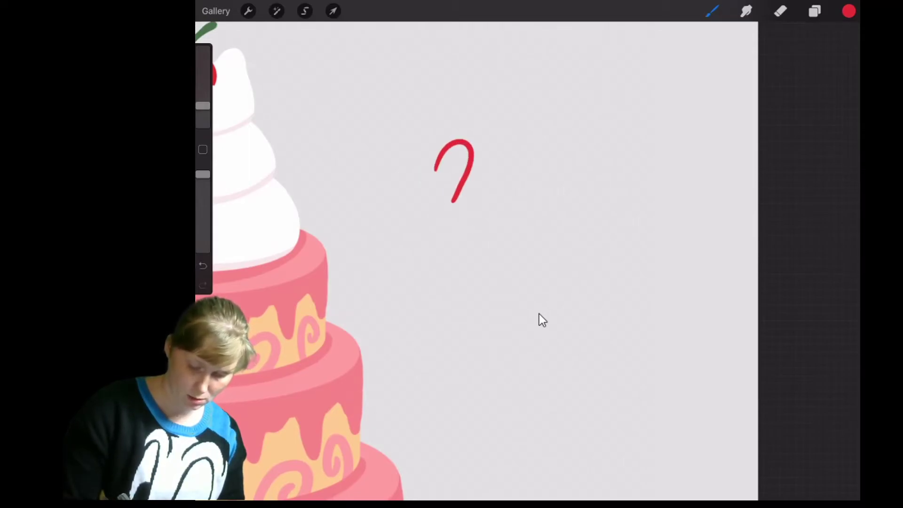
key(ctrl+z)
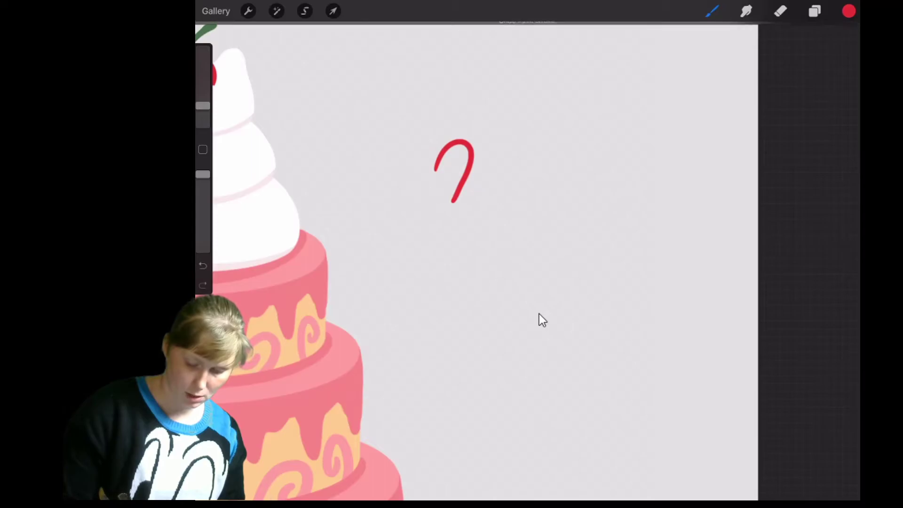
key(ctrl+z)
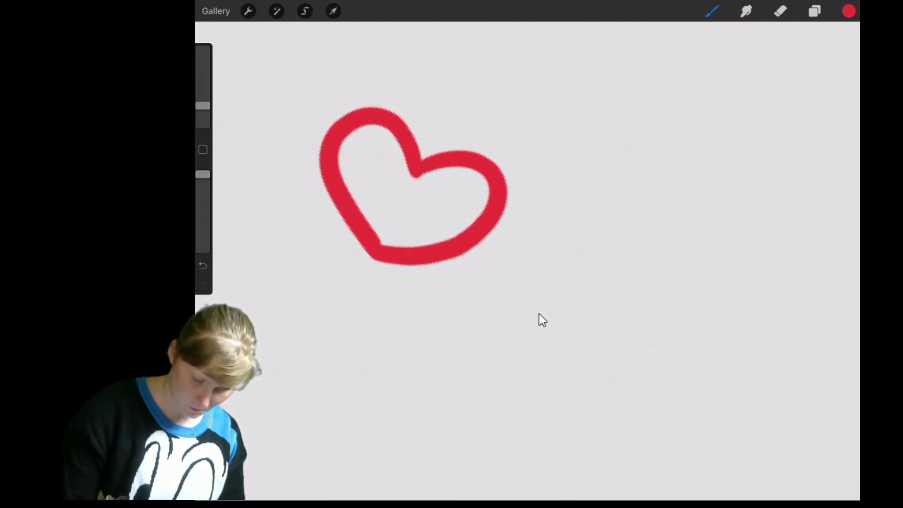
drag(849, 10, 471, 182)
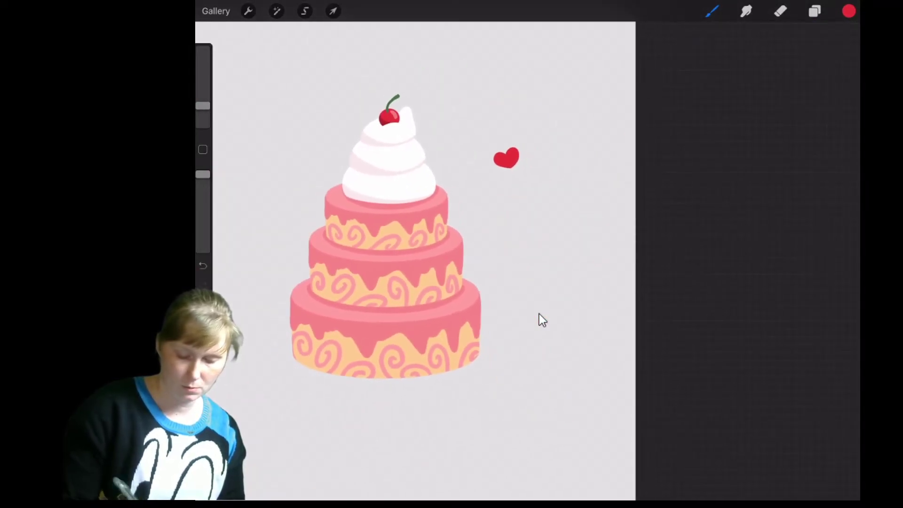
Step: Undo a stray red mark, then shrink the heart and place it on the top tier
key(v)
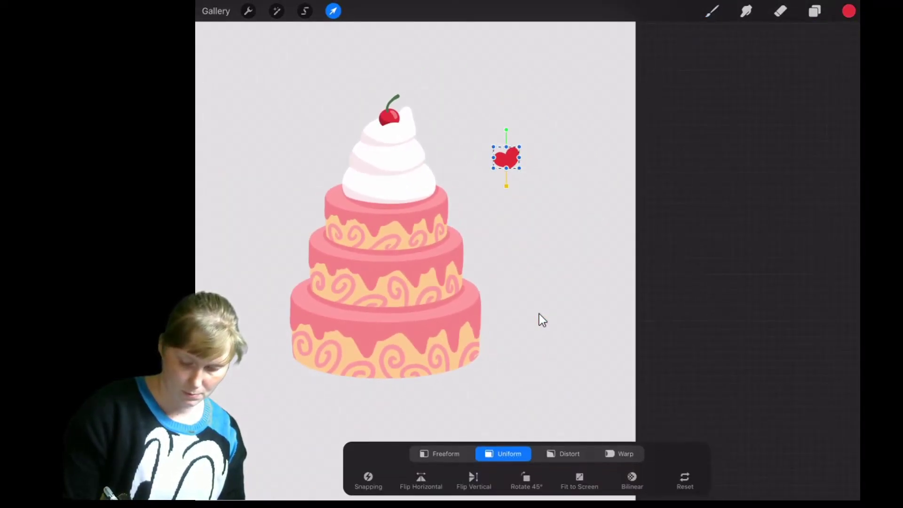
key(super+z)
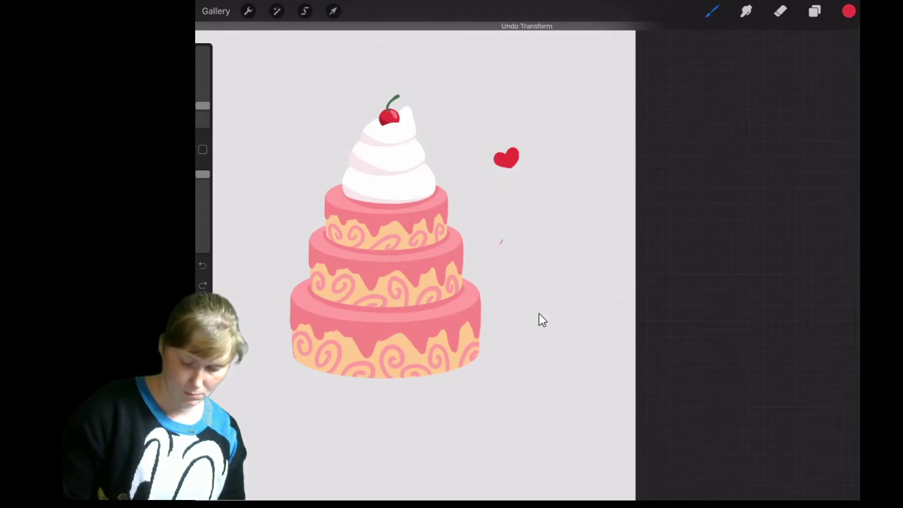
key(super+z)
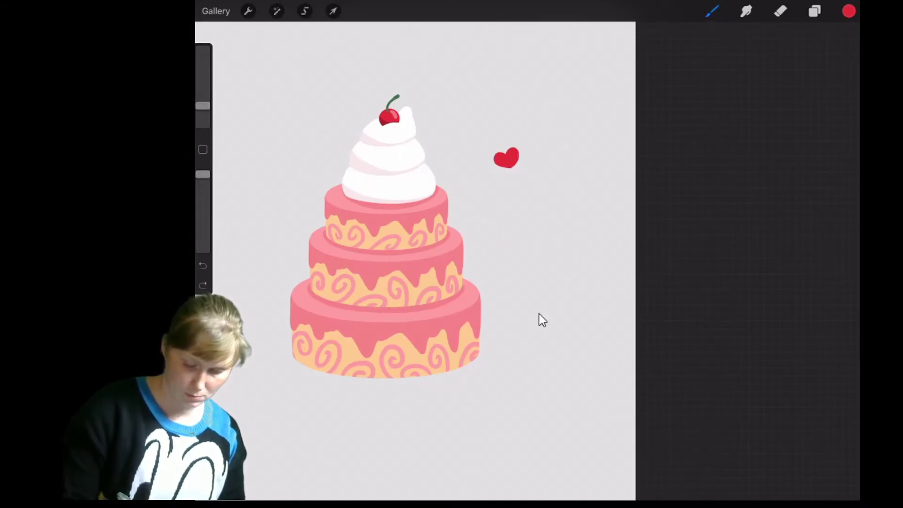
key(super+z)
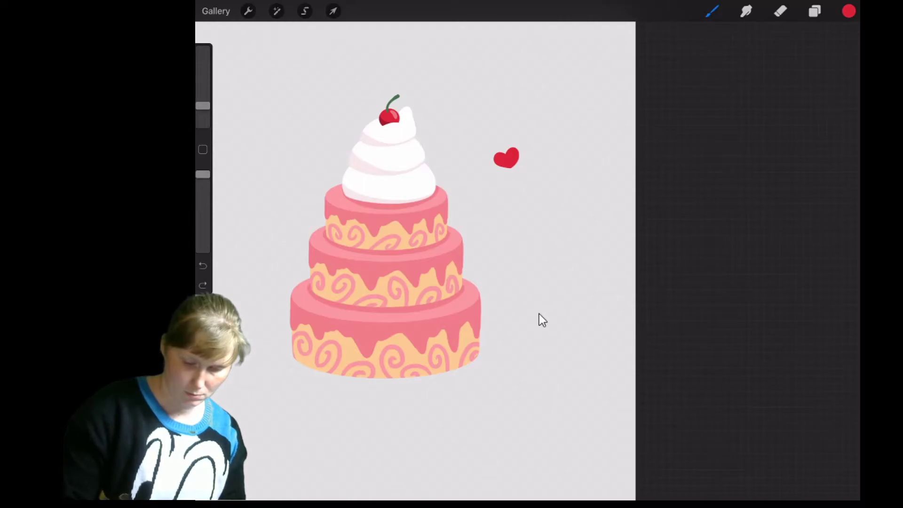
key(v)
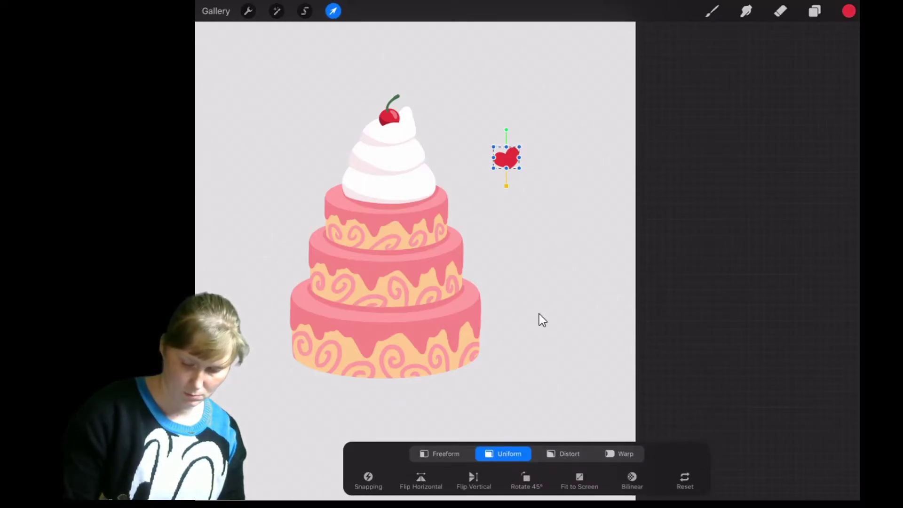
mouse_move(520, 169)
mouse_down()
mouse_move(496, 177)
mouse_move(434, 238)
mouse_up()
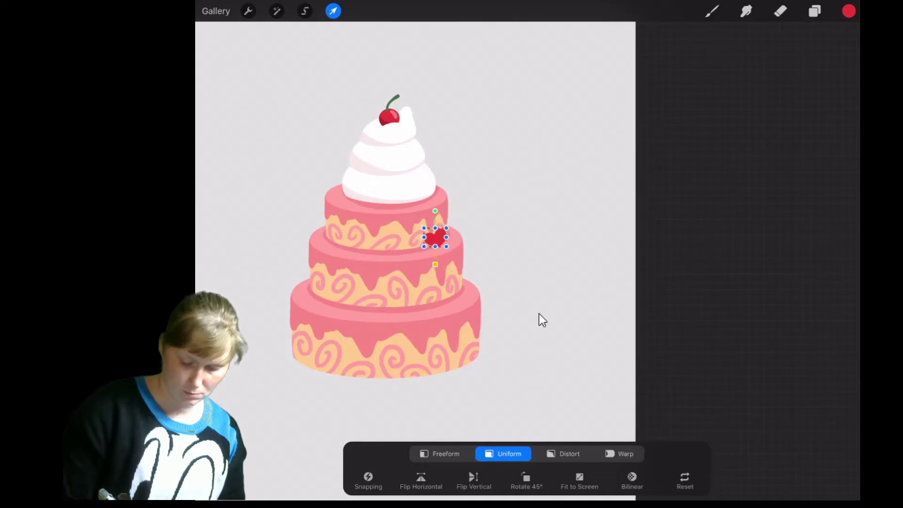
click(816, 10)
Step: Duplicate the heart twice, moving each tilted copy further left along the tier
drag(811, 80, 706, 80)
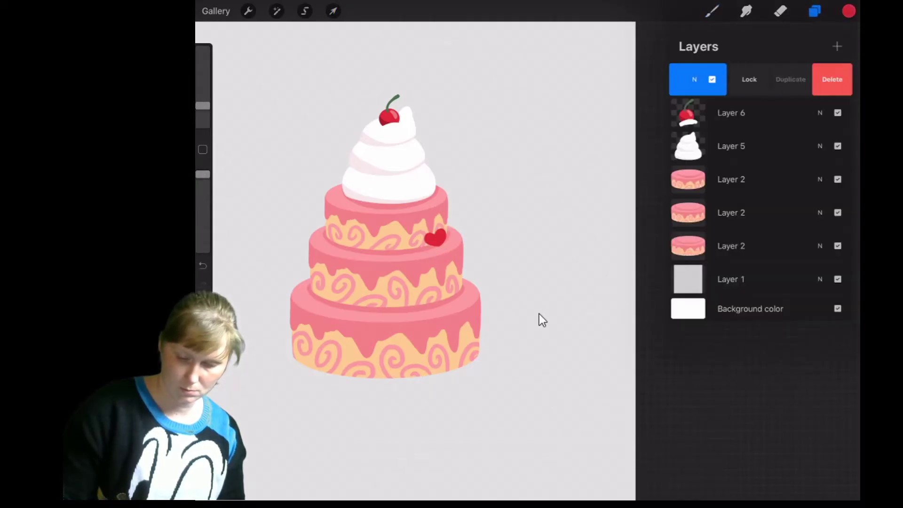
click(779, 80)
click(333, 11)
drag(435, 237, 410, 241)
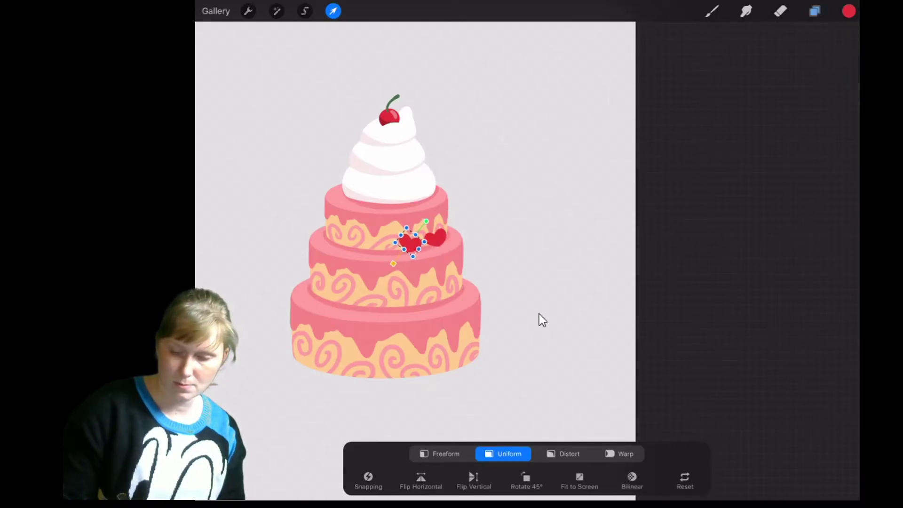
click(814, 11)
drag(790, 79, 706, 79)
click(790, 78)
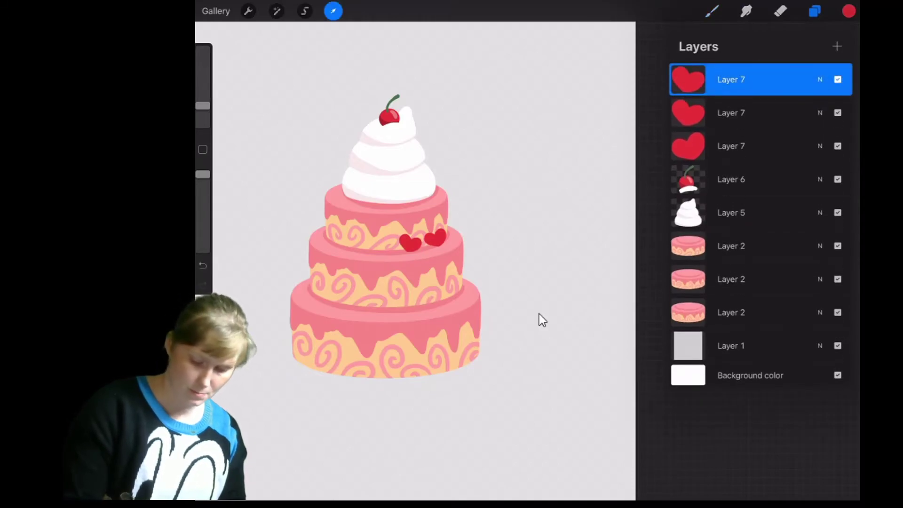
click(333, 11)
drag(410, 241, 384, 246)
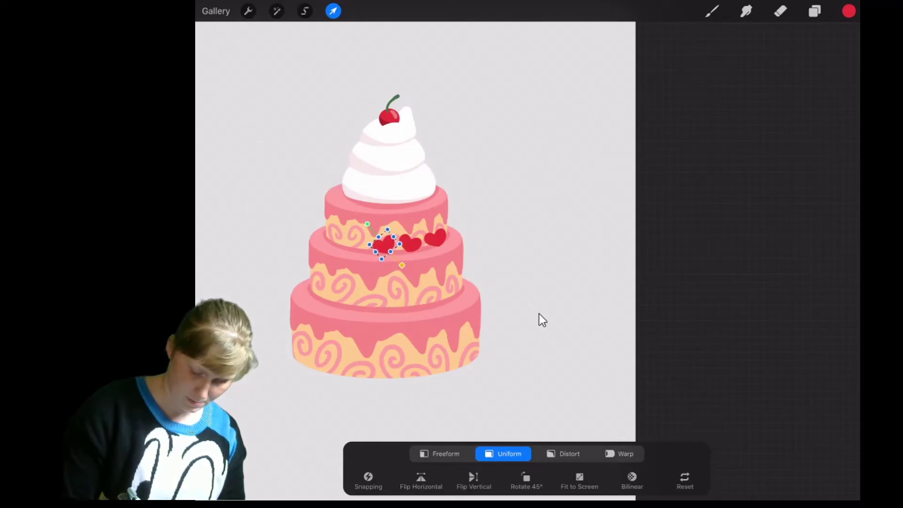
Step: Rotate the newest heart copy and slide it further left
key(l)
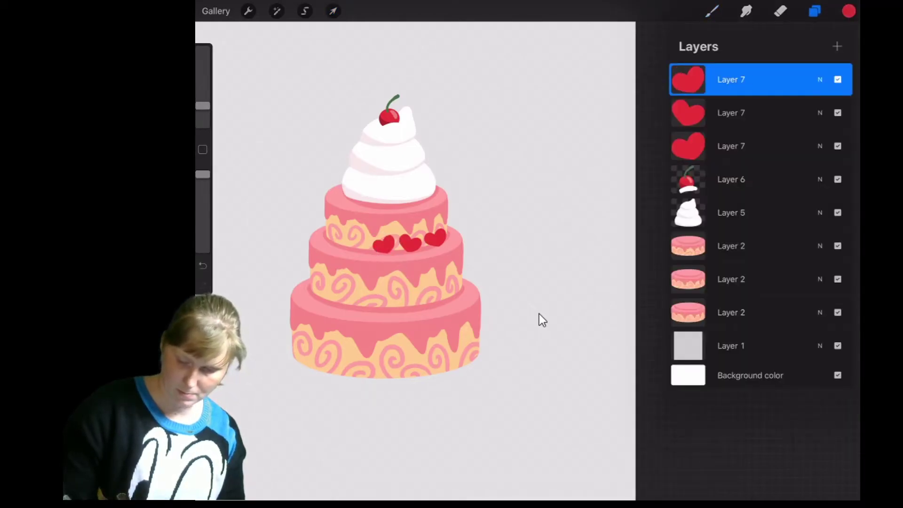
click(731, 79)
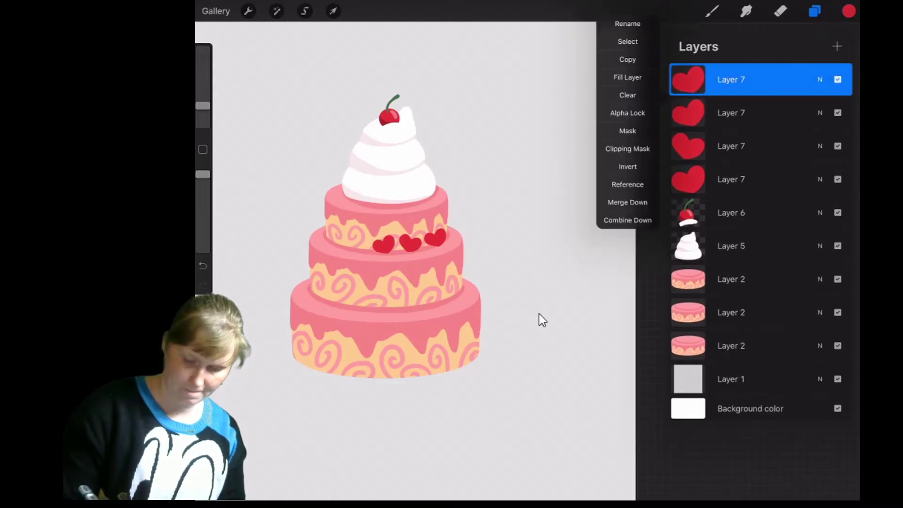
key(Escape)
key(v)
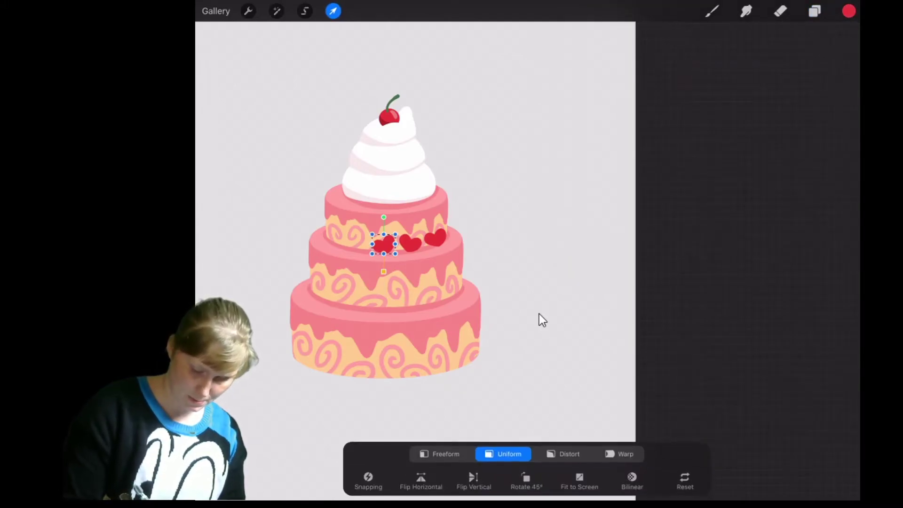
mouse_move(383, 217)
mouse_down()
mouse_move(402, 221)
mouse_move(357, 241)
mouse_up()
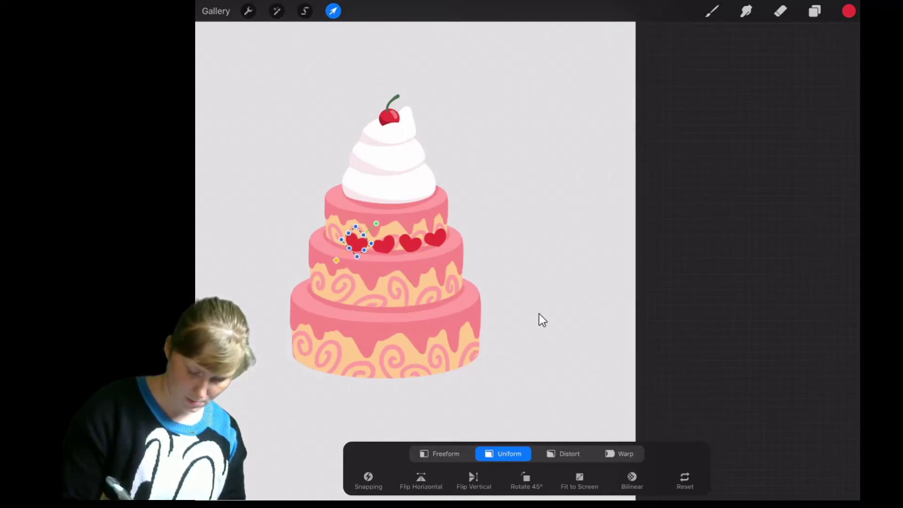
Step: Tilt the leftmost heart into place near the tier edge, then duplicate the heart again
click(815, 10)
mouse_move(812, 81)
mouse_down()
mouse_move(705, 80)
mouse_move(812, 81)
mouse_up()
click(334, 11)
mouse_move(357, 219)
mouse_down()
mouse_move(339, 214)
mouse_move(333, 233)
mouse_move(317, 214)
mouse_up()
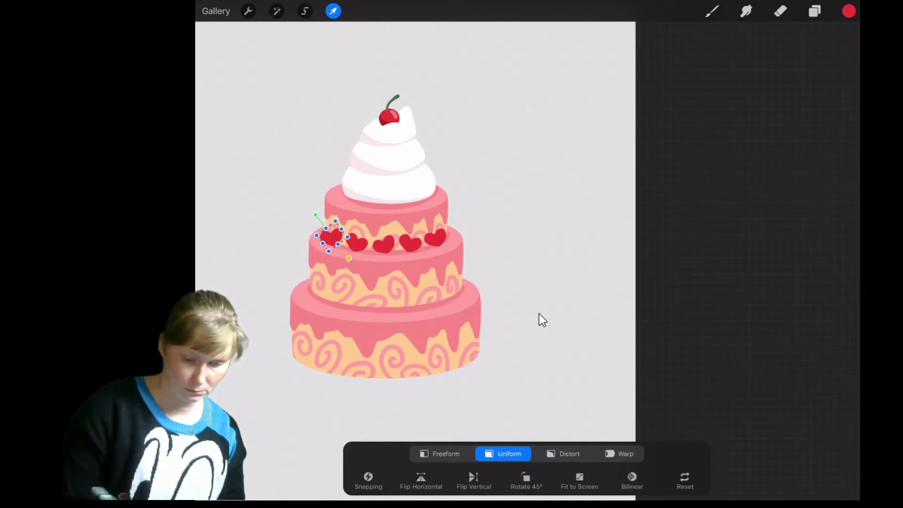
key(b)
key(l)
drag(776, 79, 705, 79)
click(789, 79)
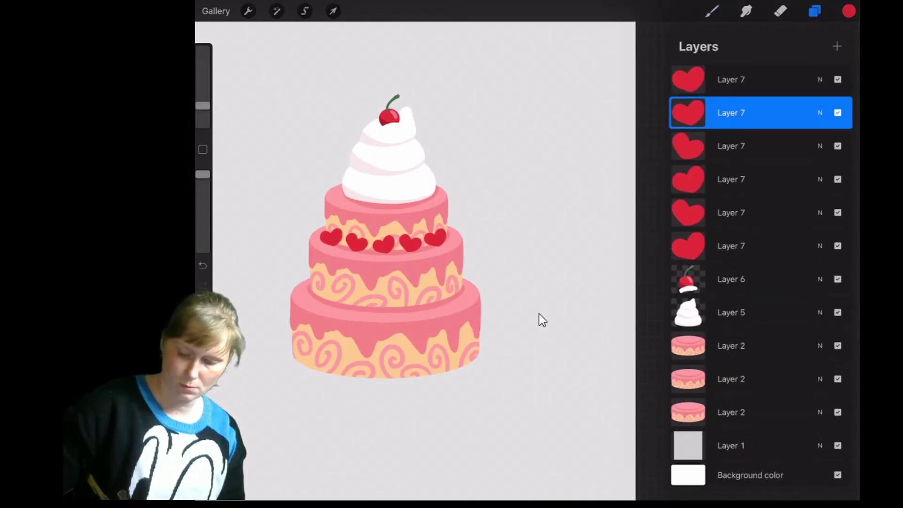
Step: Merge the five heart layers, narrow the row slightly and shift it right
key(ctrl+e)
key(v)
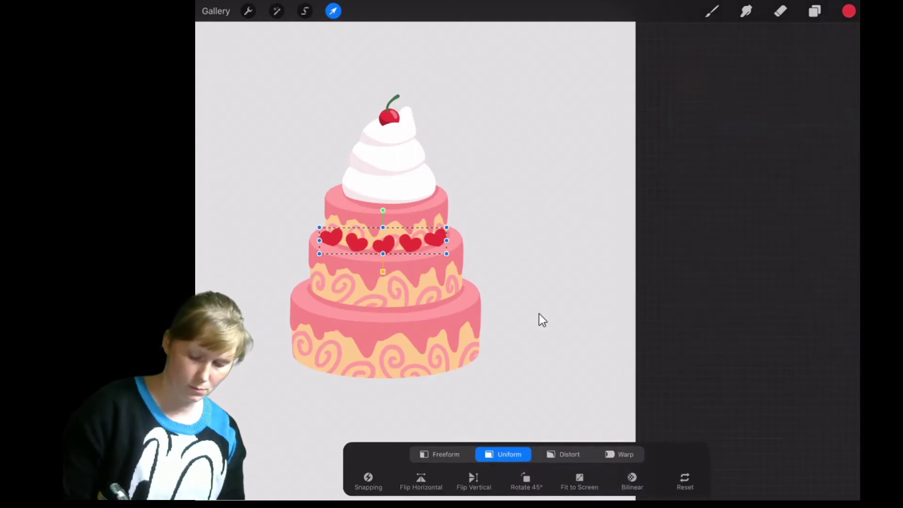
drag(447, 240, 438, 240)
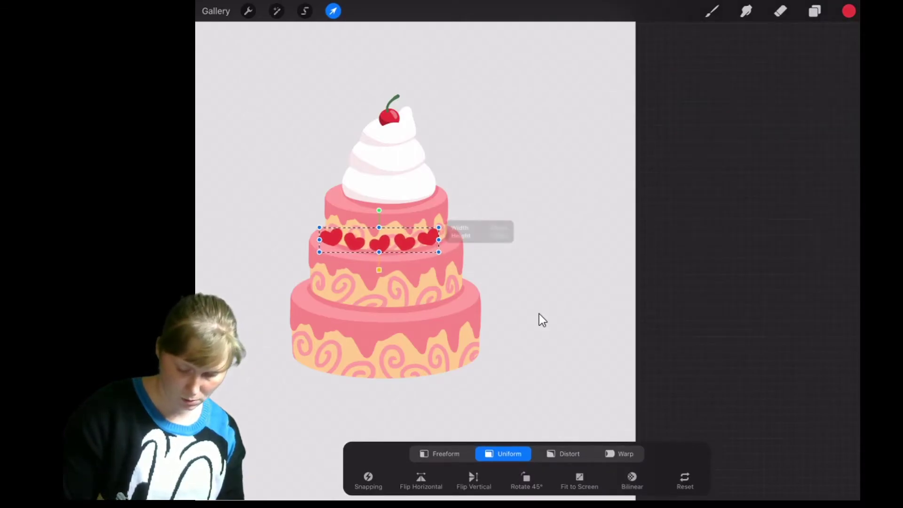
drag(379, 240, 387, 242)
key(l)
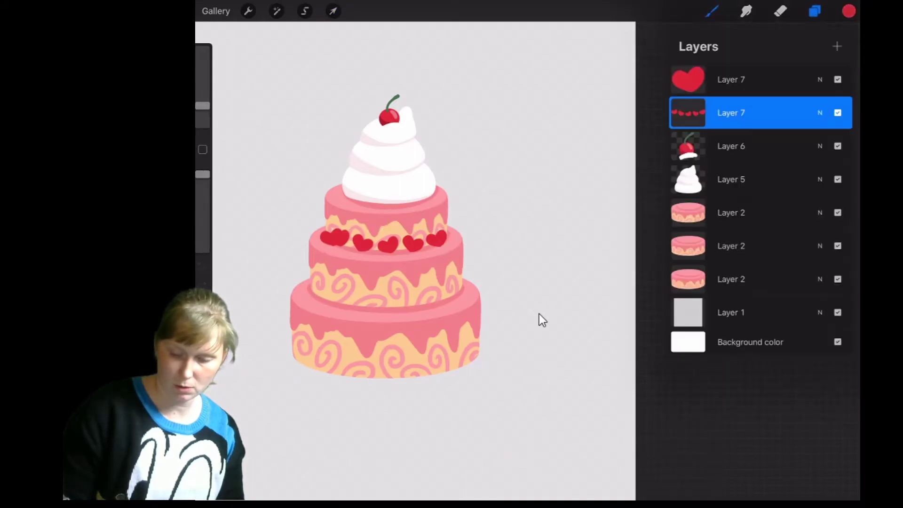
Step: Move the spare single heart down onto the bottom tier
key(alt+bracketright)
key(l)
mouse_move(335, 239)
mouse_down()
mouse_move(317, 293)
mouse_move(389, 305)
mouse_up()
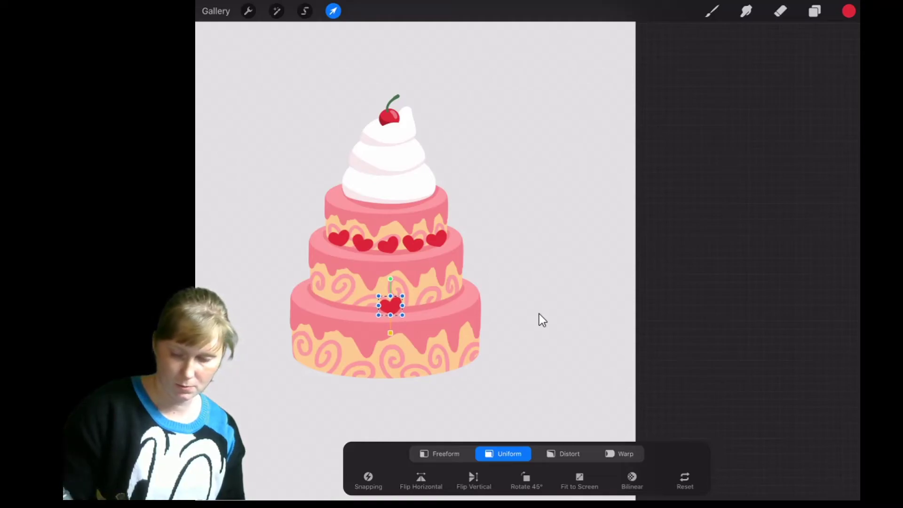
Step: Duplicate that heart twice, placing the copies right and left of the first
key(l)
key(ctrl+j)
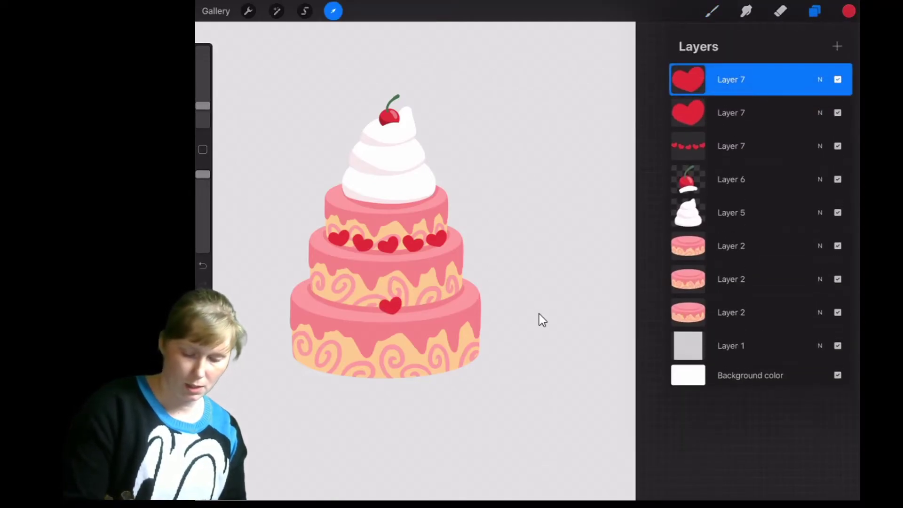
key(v)
drag(390, 306, 416, 304)
key(l)
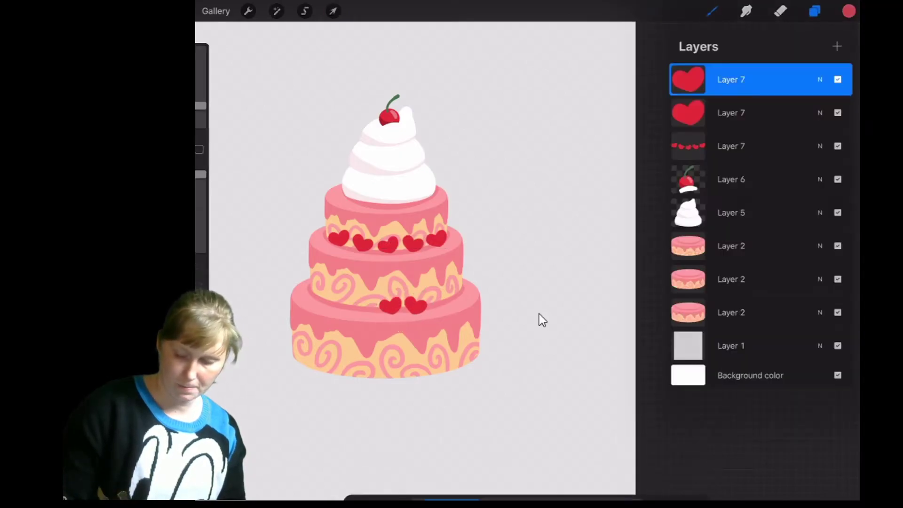
key(ctrl+j)
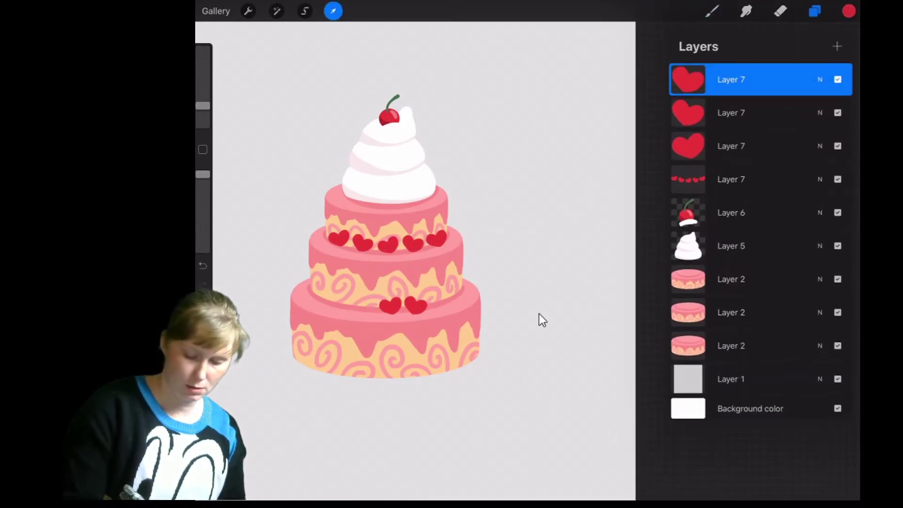
key(v)
drag(416, 305, 363, 305)
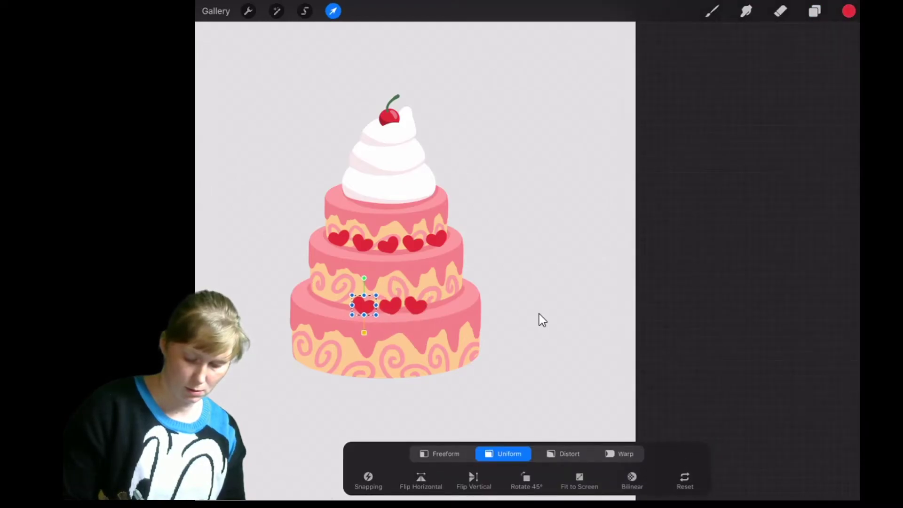
key(Down)
key(Down)
key(Up)
Step: Add two more copies, shifting one left and sending one to the tier's right end
key(l)
key(ctrl+j)
key(v)
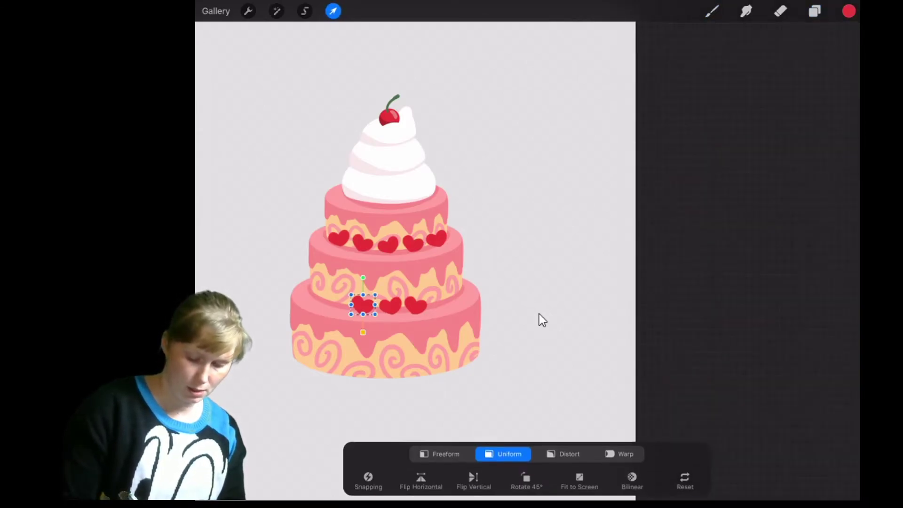
key(Left)
key(Left)
key(Left)
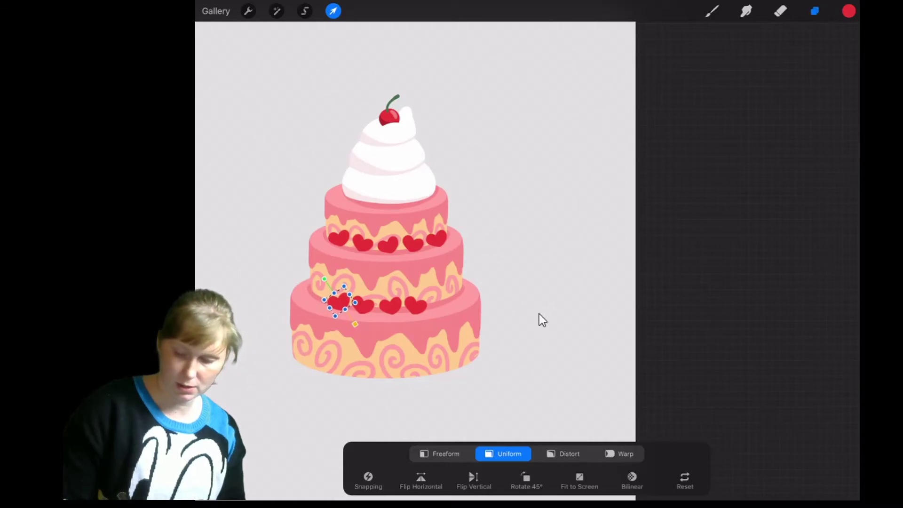
key(l)
key(ctrl+j)
key(v)
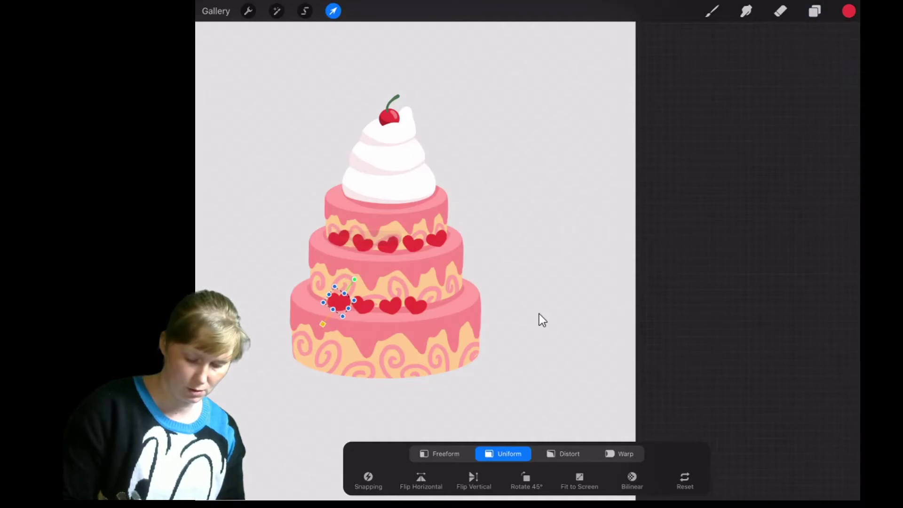
mouse_move(339, 302)
mouse_down()
mouse_move(443, 302)
mouse_move(437, 275)
mouse_move(440, 299)
mouse_up()
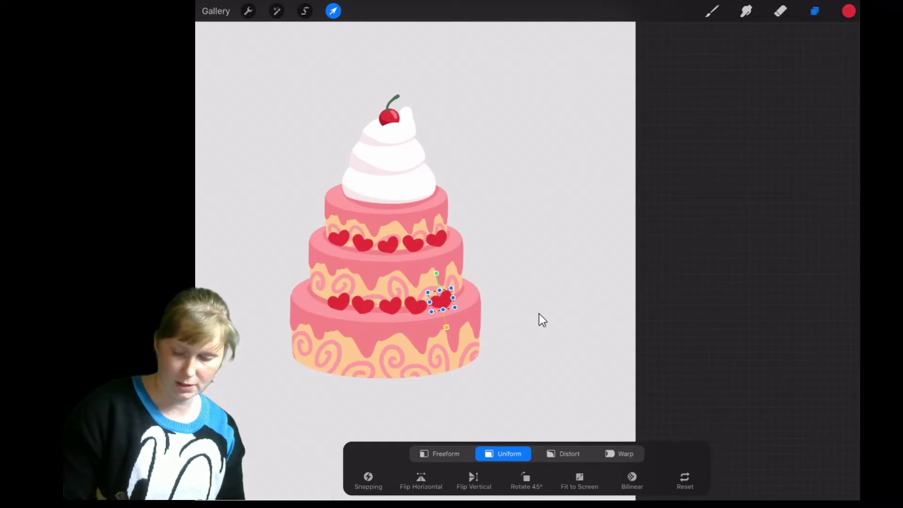
Step: Reposition the last heart copies, moving one left and one to the right end
key(l)
key(v)
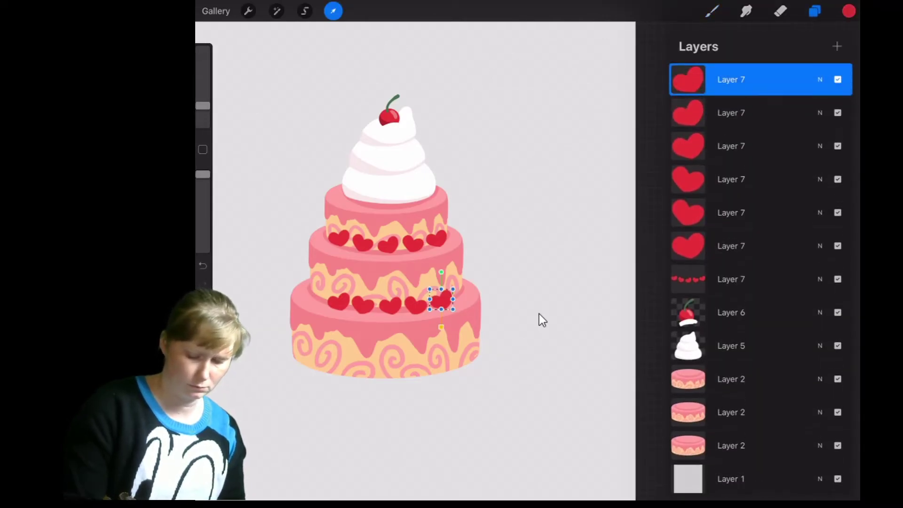
drag(442, 301, 319, 293)
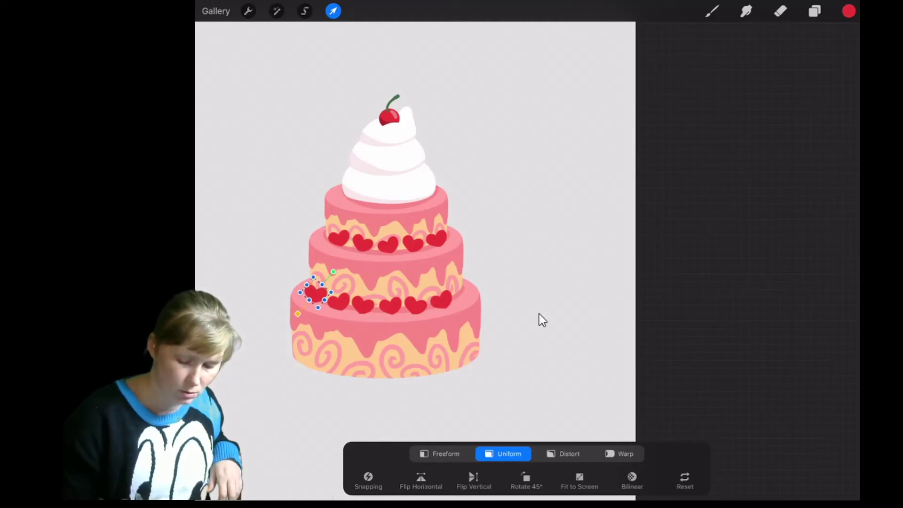
key(l)
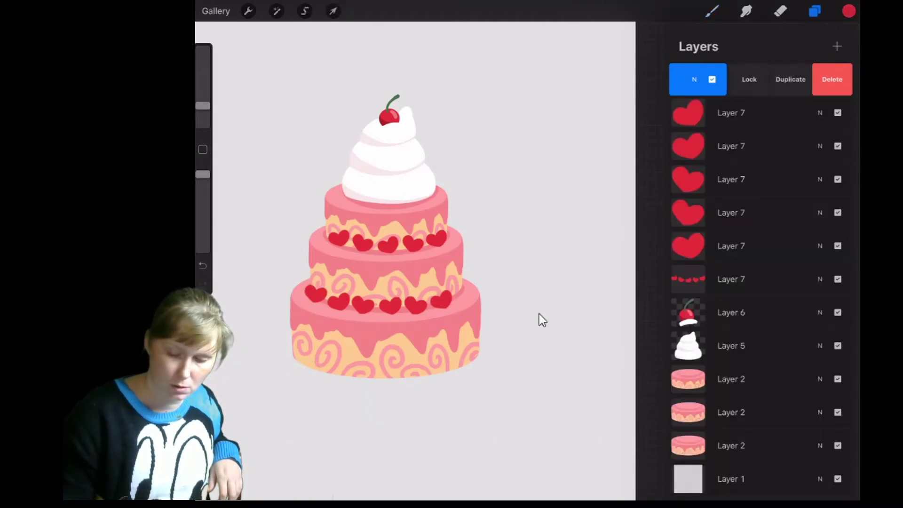
key(v)
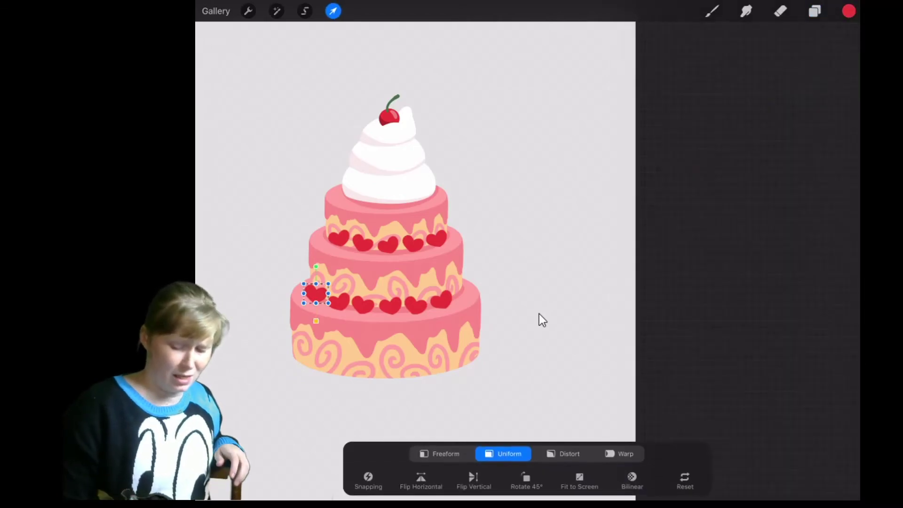
drag(383, 285, 466, 292)
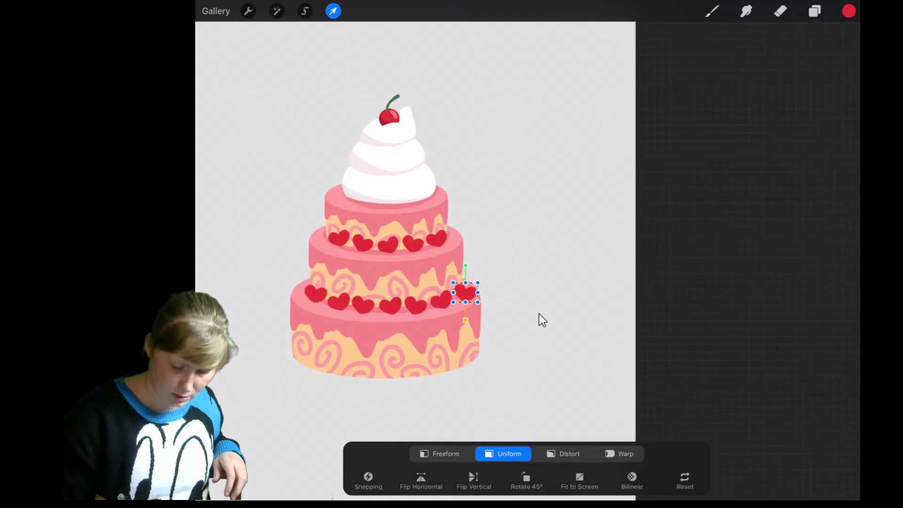
Step: Merge the bottom-tier heart layers, shrink the row slightly and nudge it up
key(l)
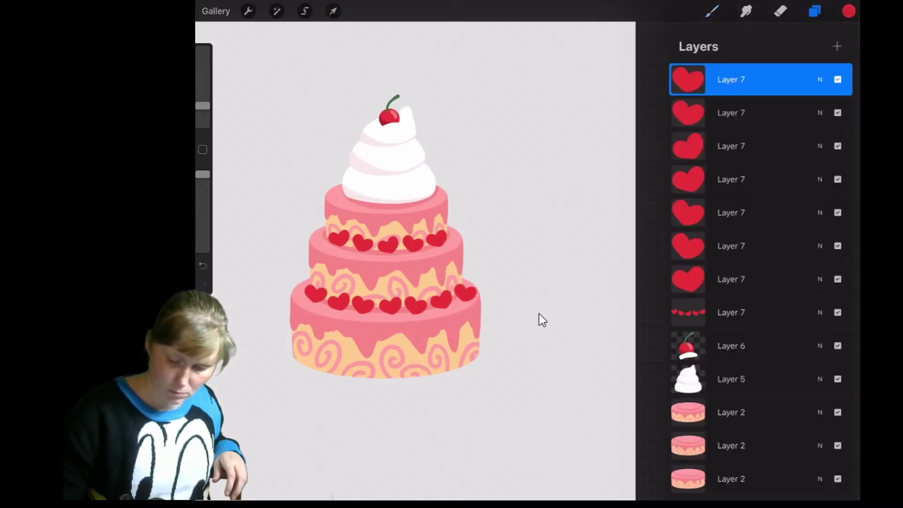
key(ctrl+e)
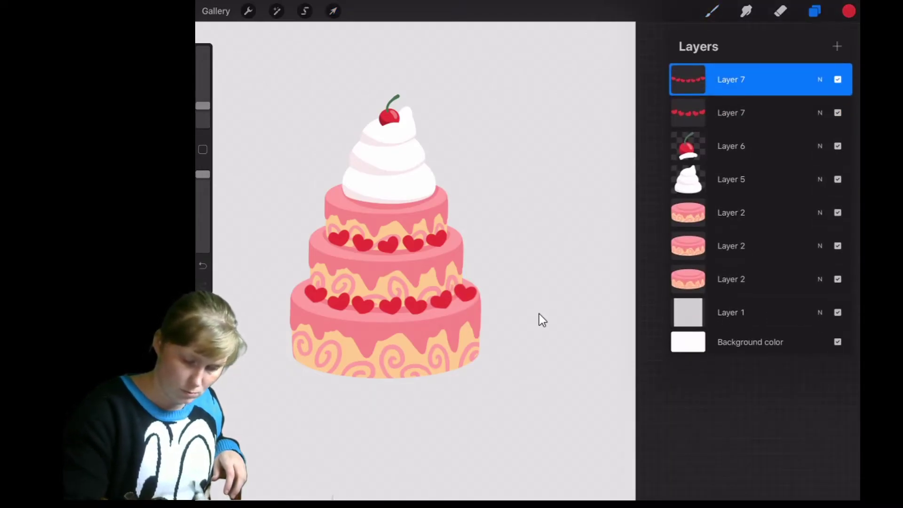
key(v)
key(l)
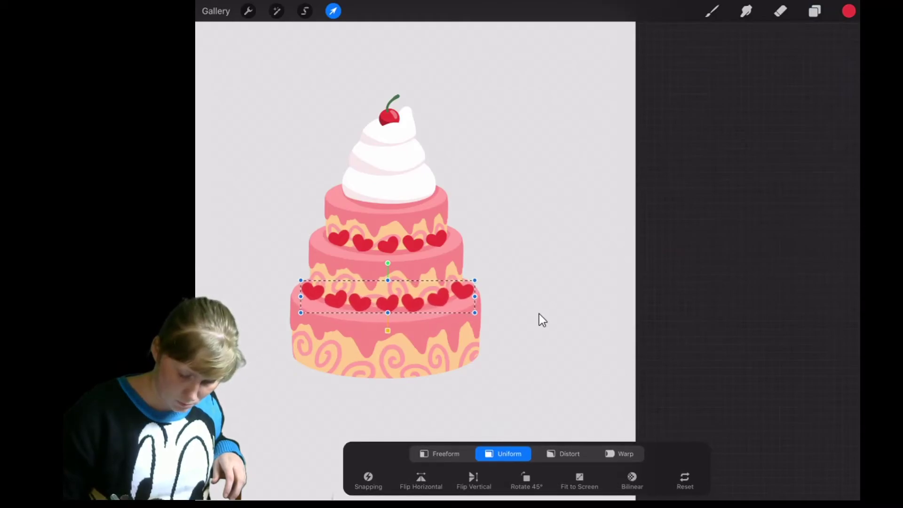
drag(475, 280, 468, 281)
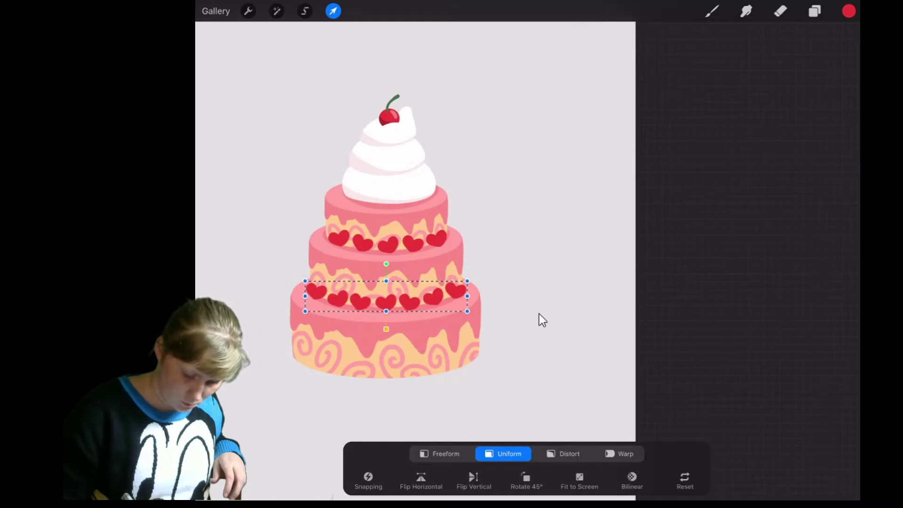
drag(387, 295, 387, 294)
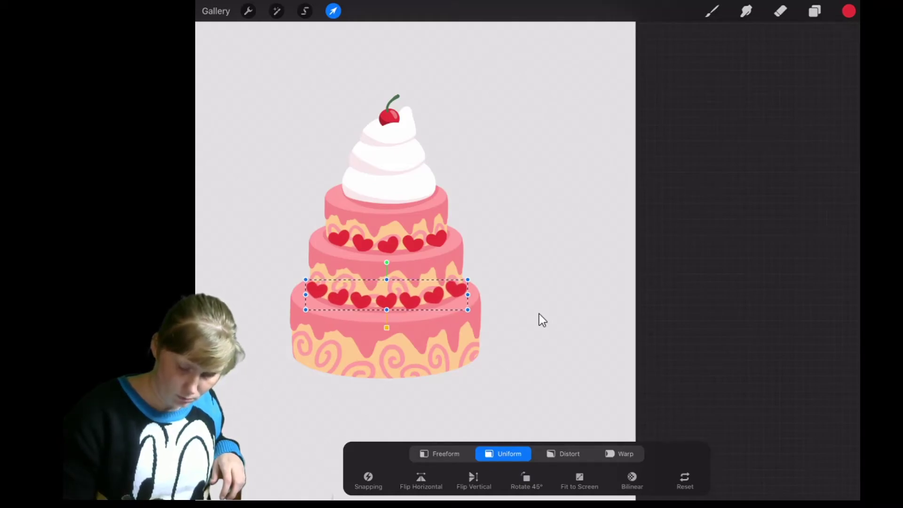
key(b)
scroll(541, 320, up, 2)
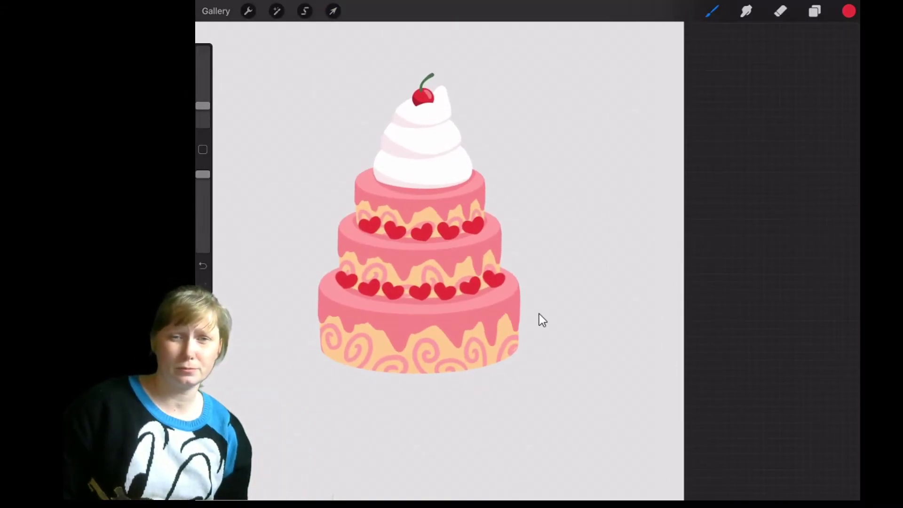
scroll(541, 321, up, 2)
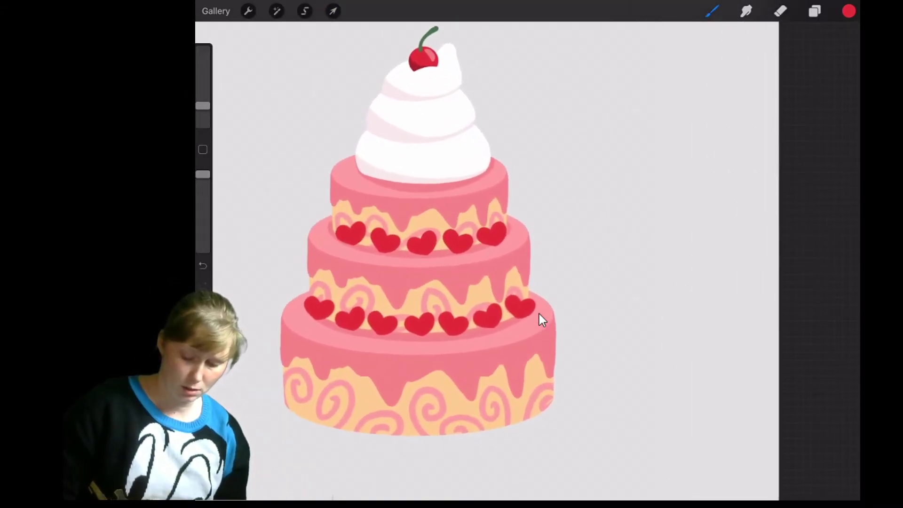
Step: Undo a stray stroke and draw pink arrows pointing at the cake
key(ctrl+z)
key(ctrl+z)
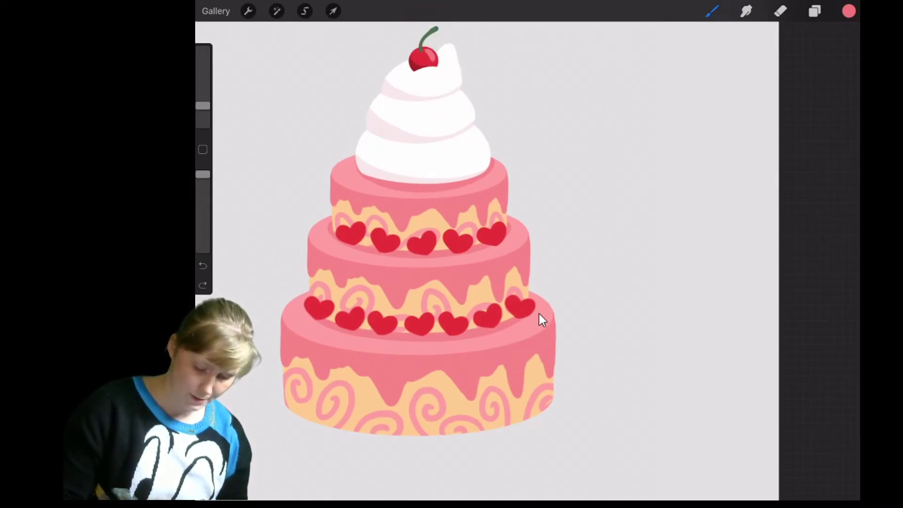
drag(639, 137, 573, 199)
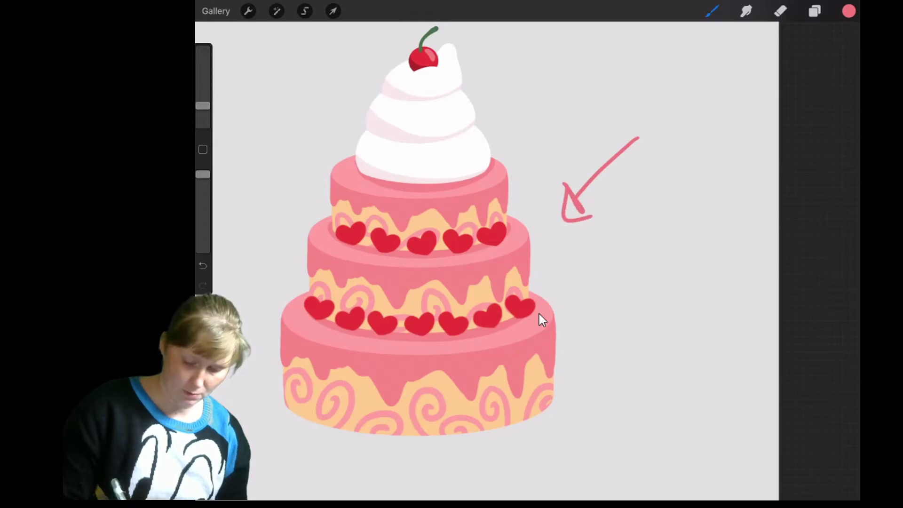
scroll(540, 319, down, 2)
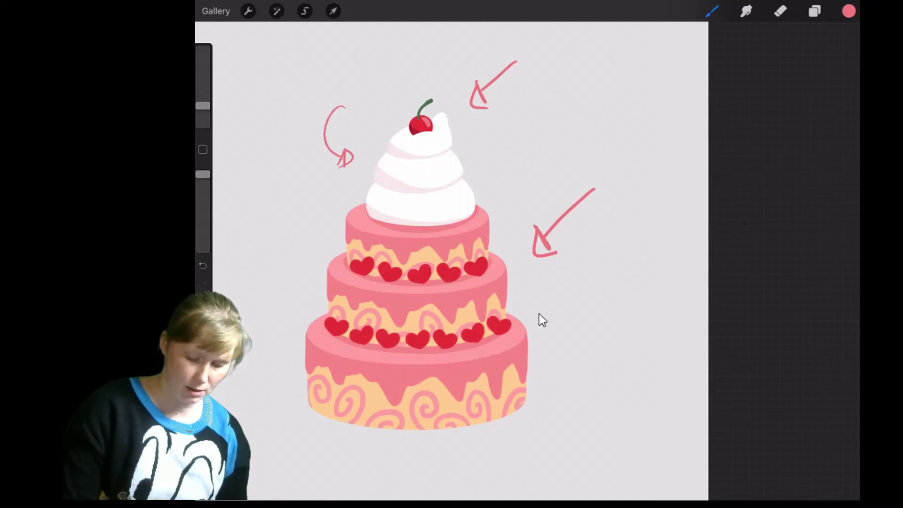
Step: Erase the arrows around the cake, leaving only a small pink fleck
key(l)
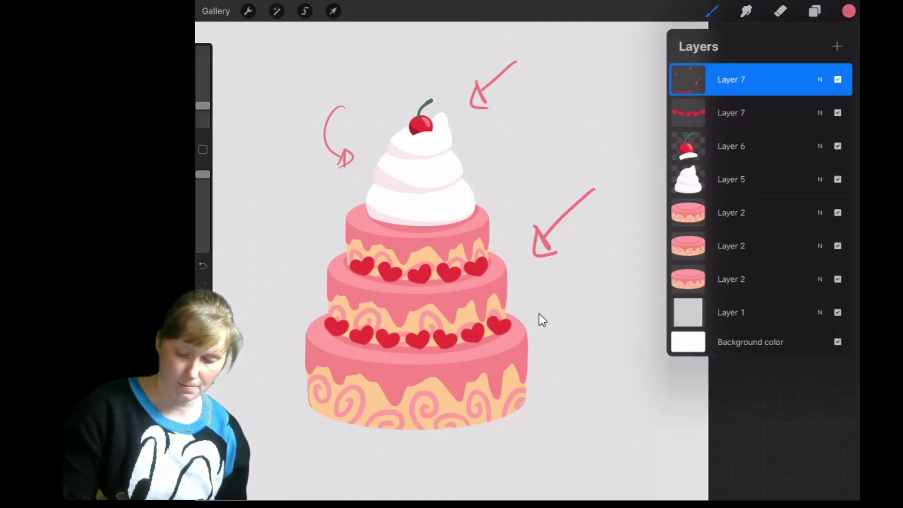
key(l)
key(e)
drag(537, 233, 547, 251)
key(])
key(])
drag(344, 108, 332, 159)
drag(473, 83, 485, 107)
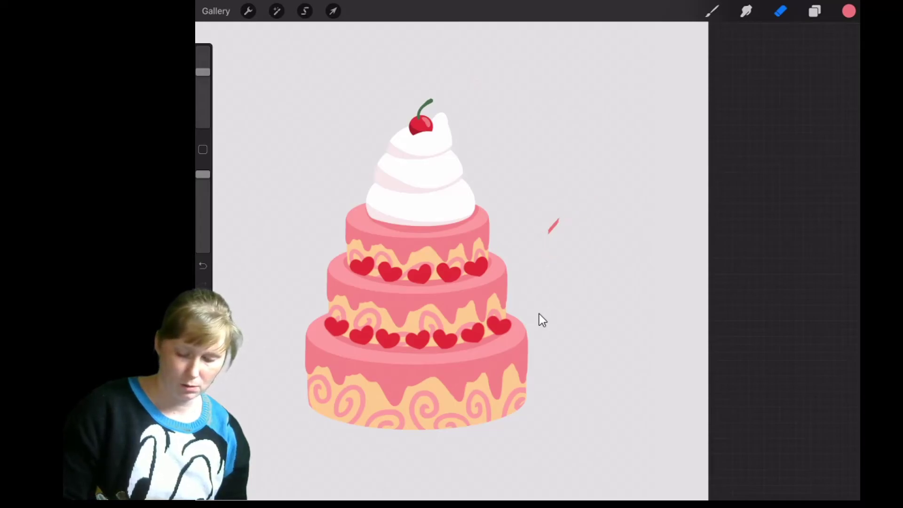
Step: Draw a pink arrow pointing at the cake from the upper right, on a fresh layer
key(l)
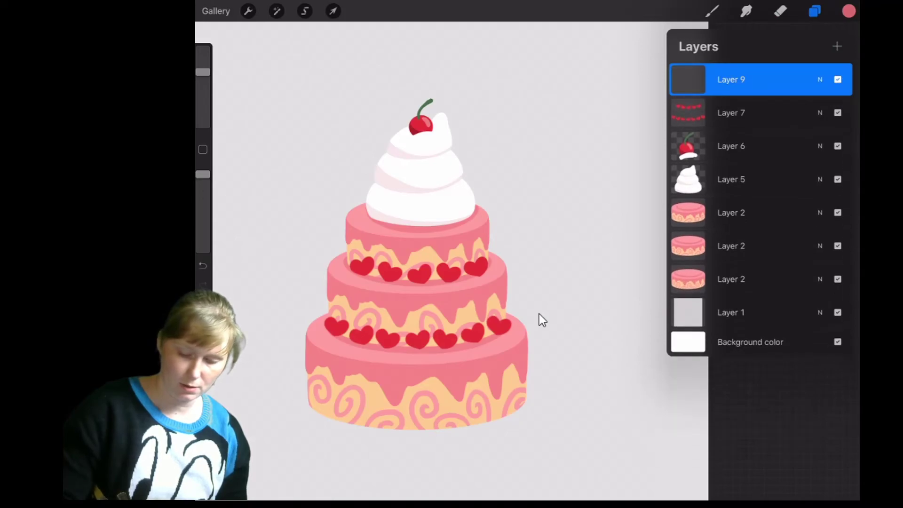
key(l)
key(e)
scroll(541, 319, up, 3)
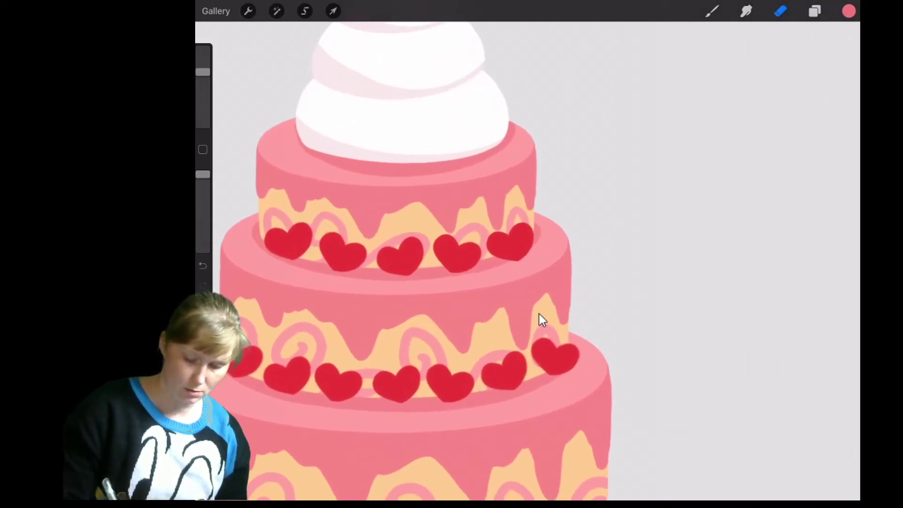
key(b)
mouse_move(738, 89)
mouse_down()
mouse_move(671, 138)
mouse_move(667, 172)
mouse_up()
scroll(542, 319, down, 2)
scroll(542, 320, up, 1)
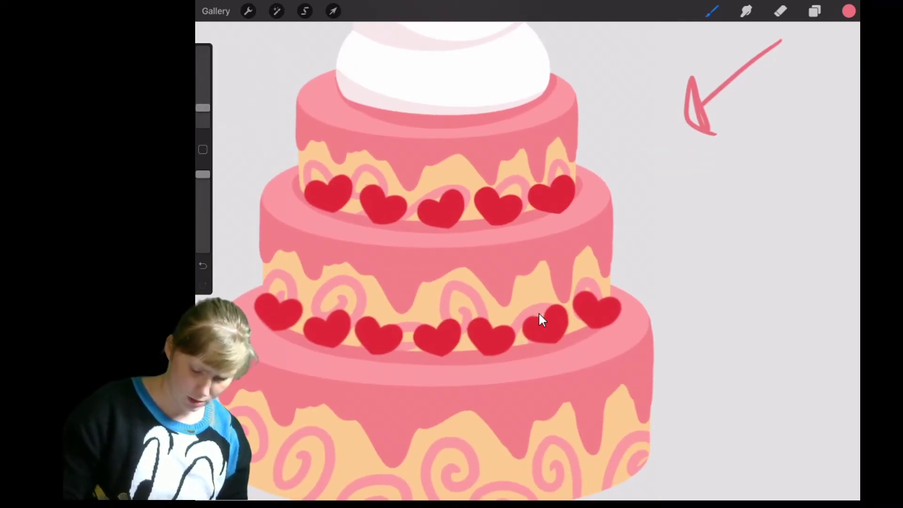
scroll(541, 320, up, 2)
scroll(541, 319, up, 1)
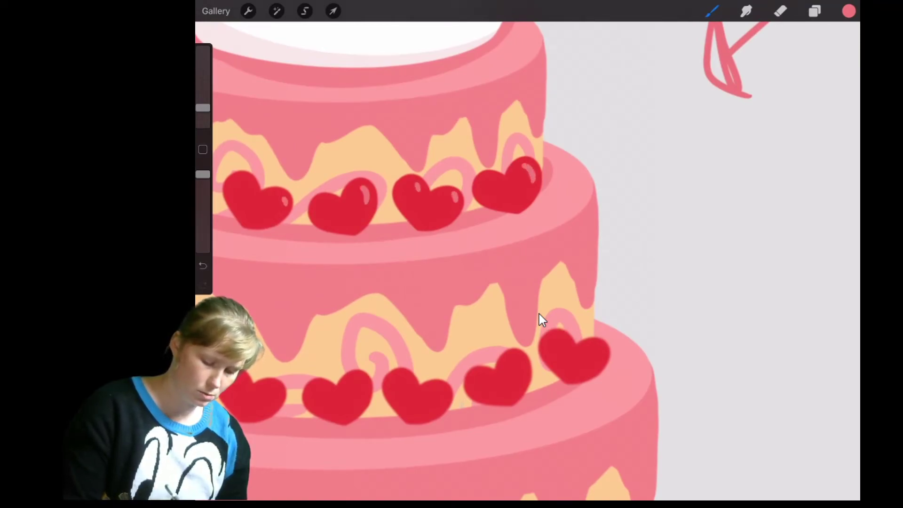
scroll(541, 320, down, 1)
scroll(542, 320, down, 1)
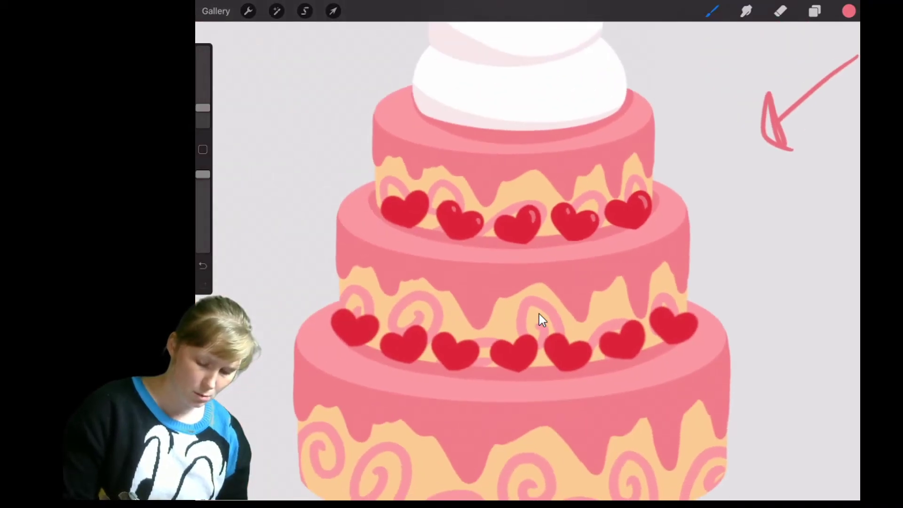
scroll(542, 319, down, 1)
scroll(541, 319, up, 2)
scroll(541, 320, up, 1)
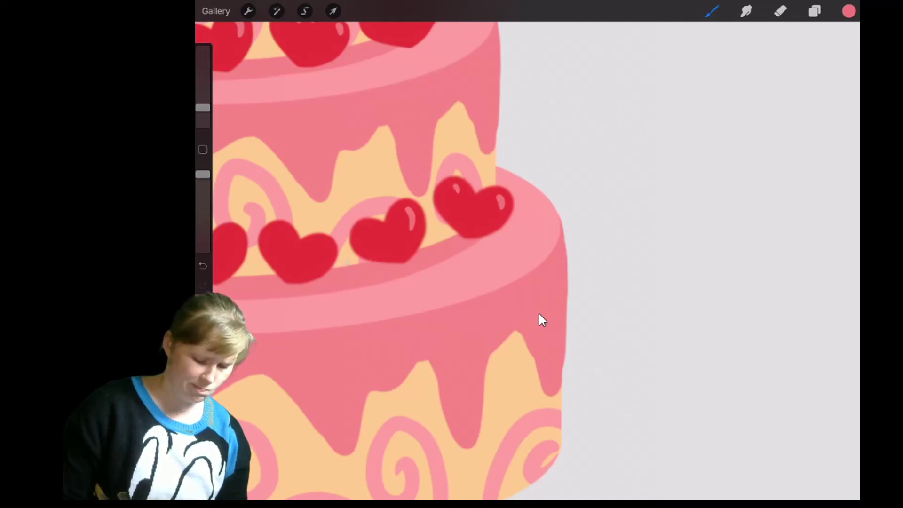
scroll(542, 319, down, 1)
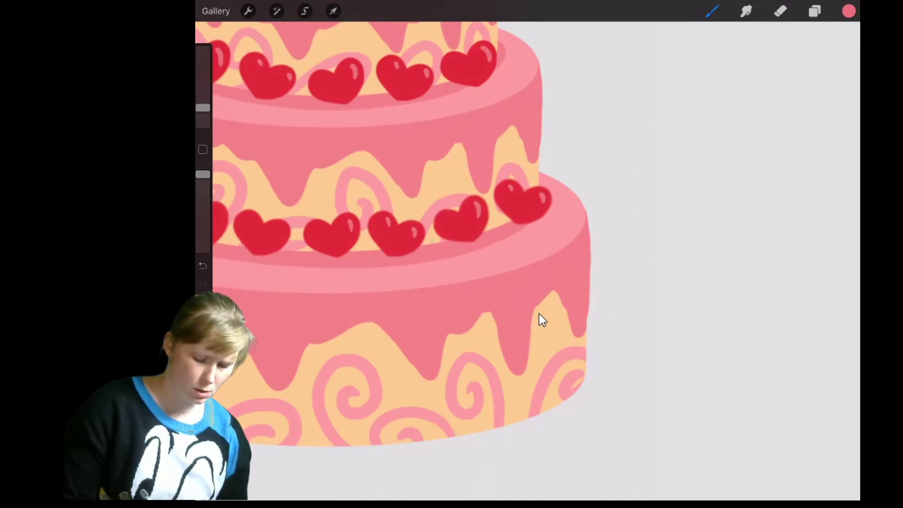
scroll(541, 320, up, 1)
scroll(540, 319, up, 1)
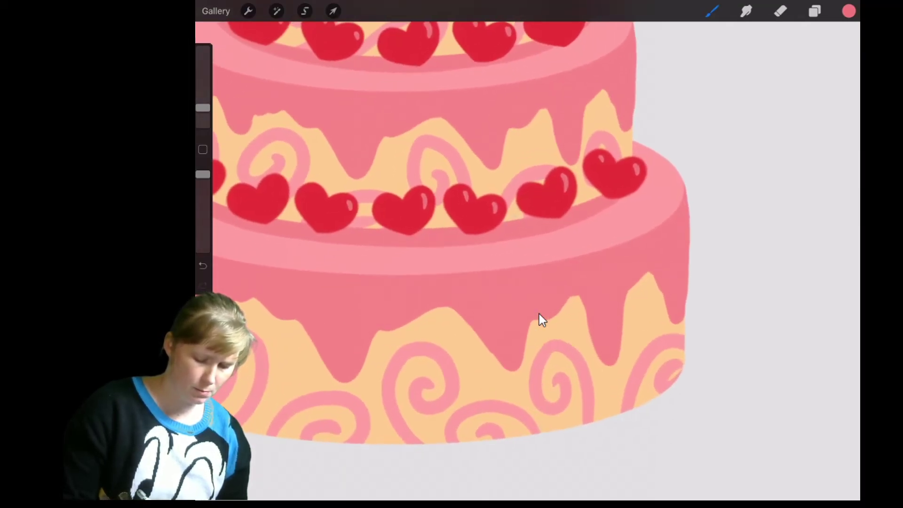
scroll(541, 320, down, 1)
scroll(541, 319, up, 2)
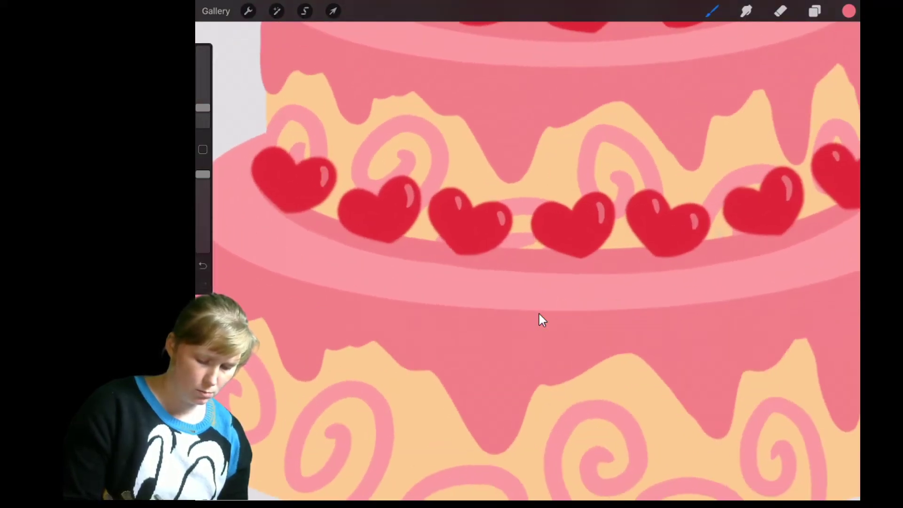
scroll(542, 319, down, 3)
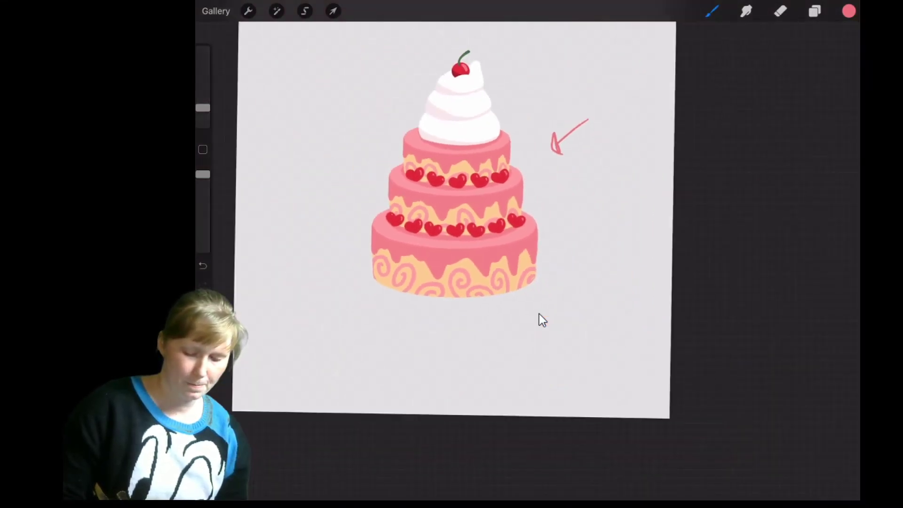
scroll(541, 320, up, 1)
scroll(541, 319, up, 1)
Step: Add a new layer beneath the hearts layer and pick the shadow colour
key(l)
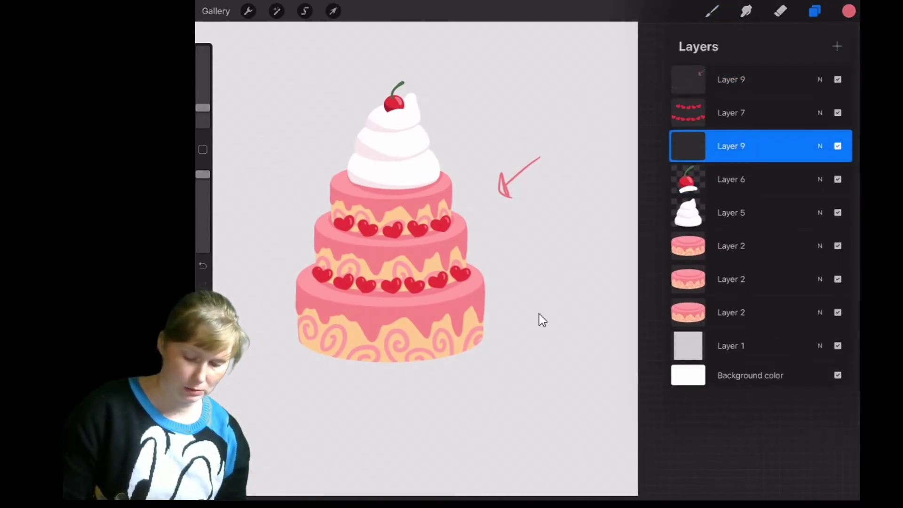
scroll(541, 319, up, 1)
scroll(540, 320, up, 2)
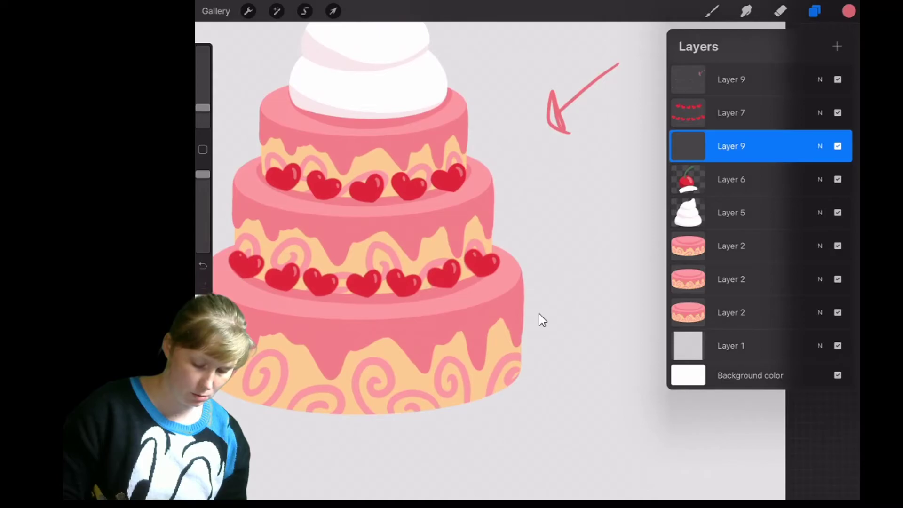
scroll(540, 320, up, 2)
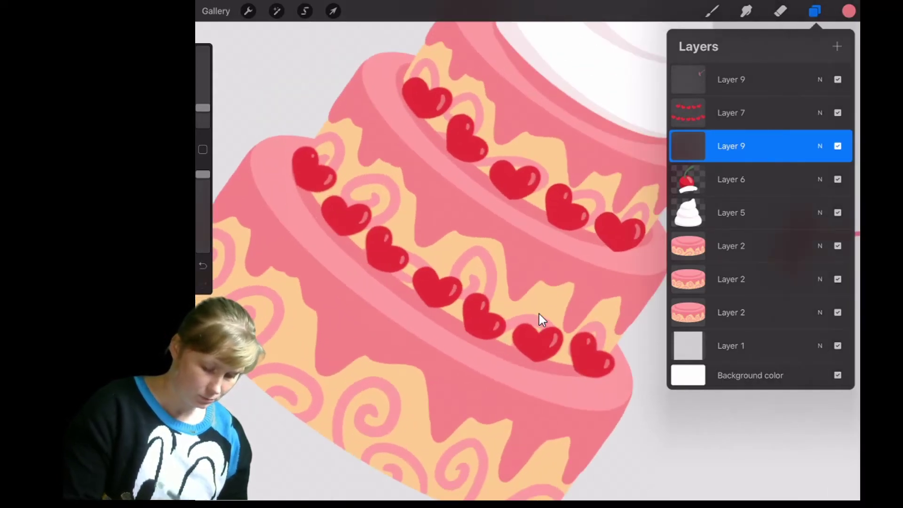
click(541, 320)
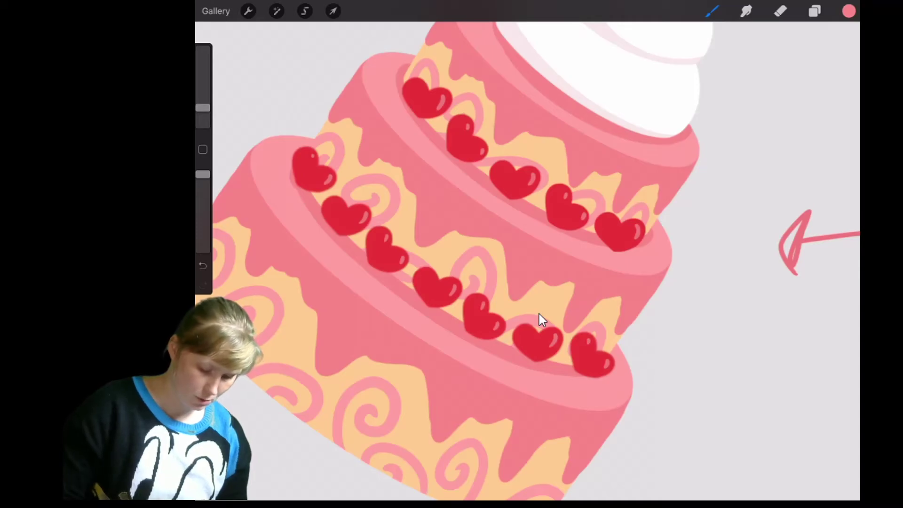
scroll(541, 320, down, 2)
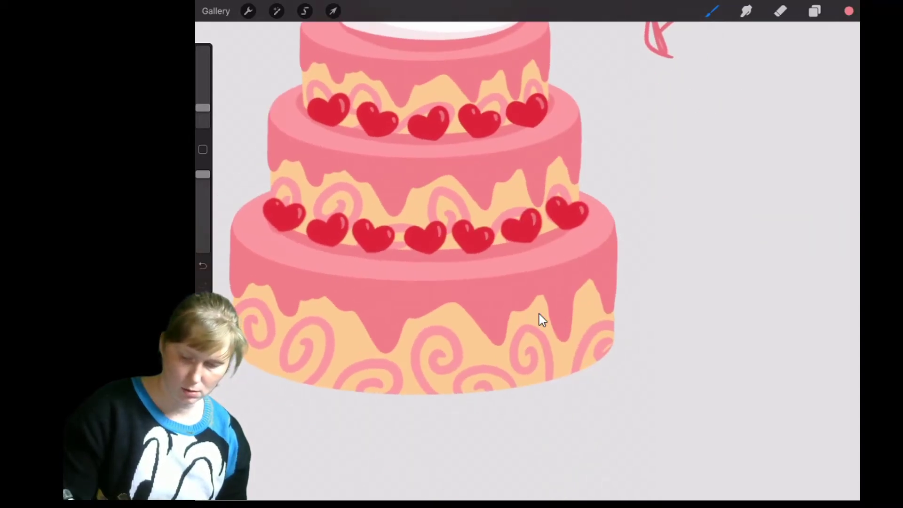
click(541, 320)
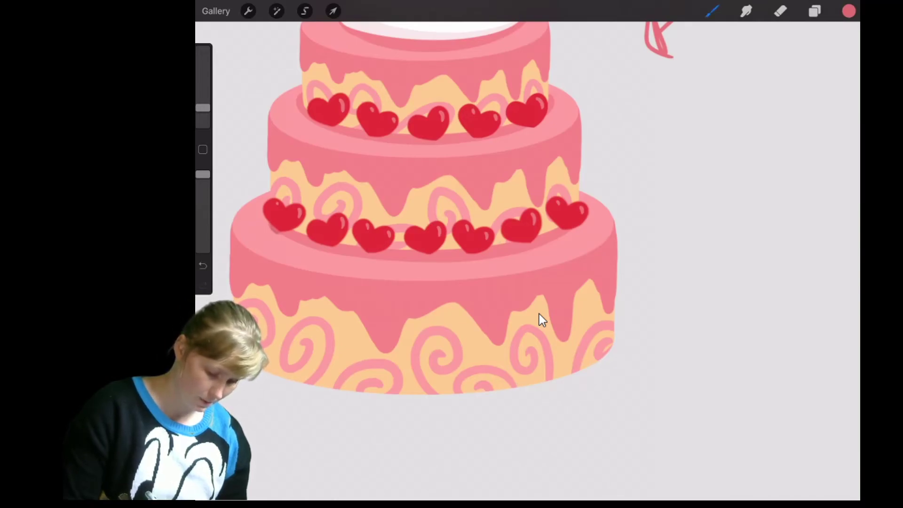
scroll(542, 320, down, 2)
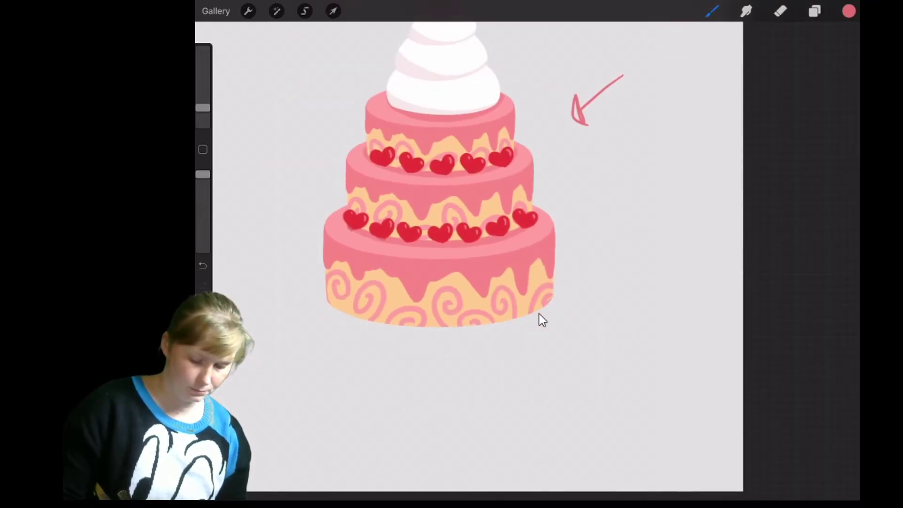
scroll(542, 319, down, 2)
key(ctrl+z)
scroll(541, 319, up, 1)
scroll(541, 320, up, 1)
scroll(541, 319, up, 2)
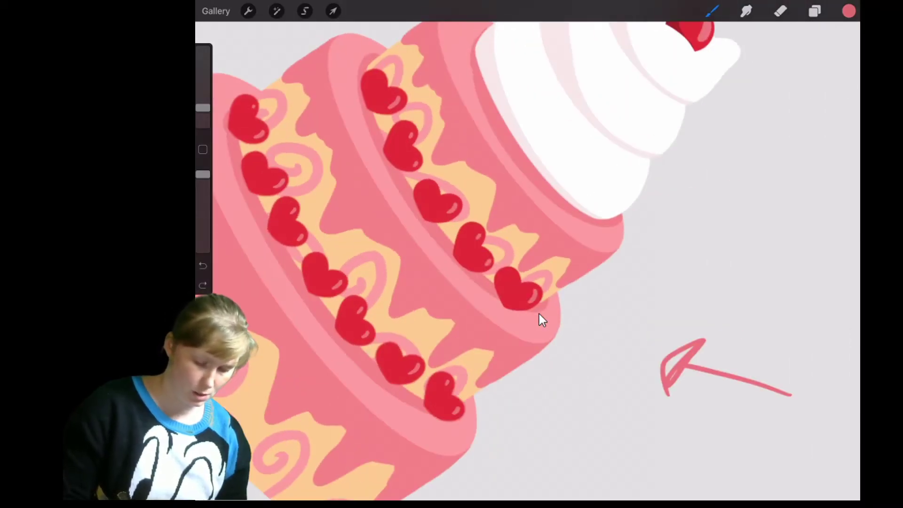
scroll(541, 319, up, 2)
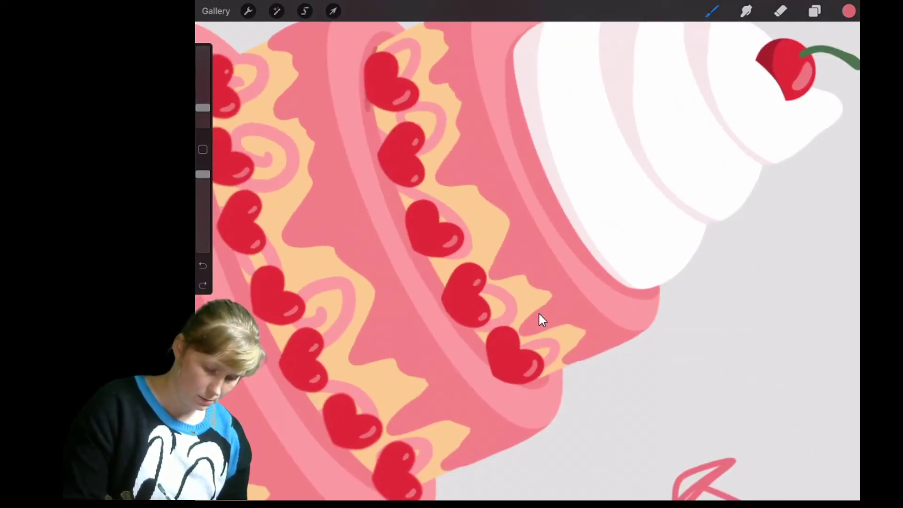
Step: Paint darker shadow strokes and a smooth arc along the tier ledges
drag(368, 112, 401, 206)
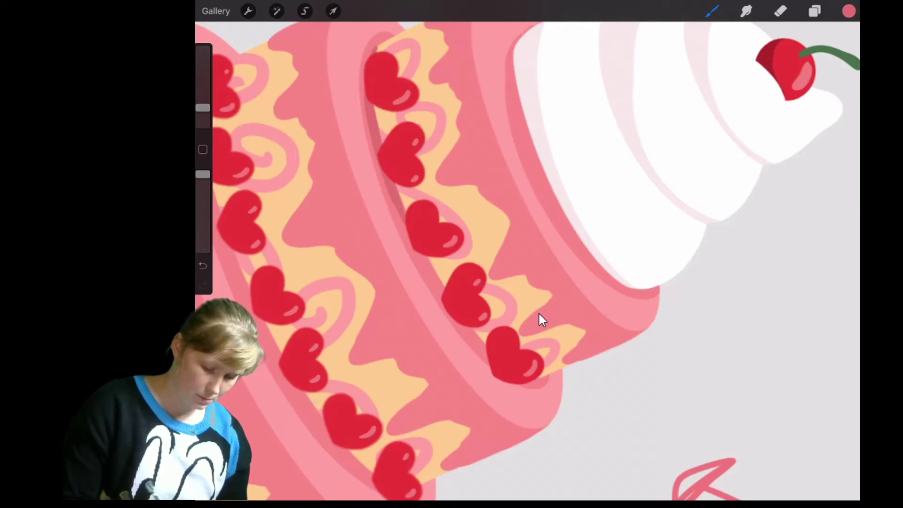
drag(414, 250, 441, 296)
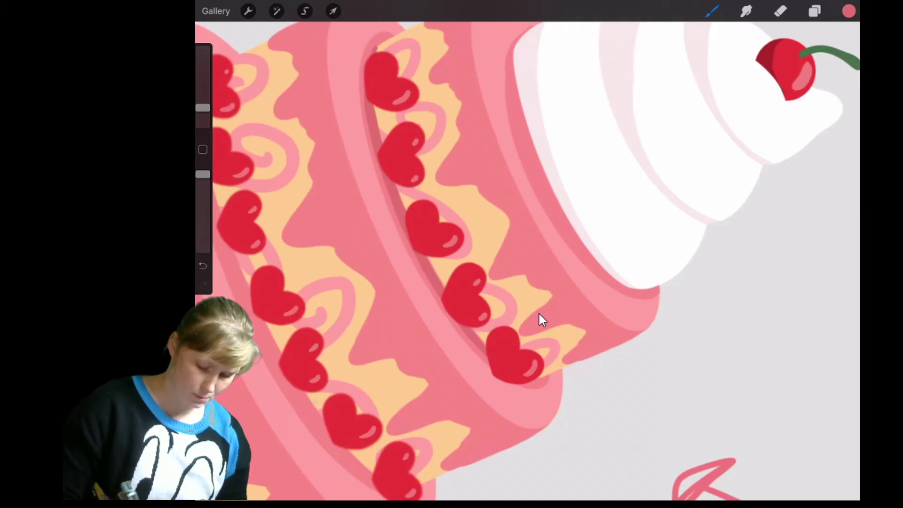
scroll(541, 320, down, 2)
scroll(541, 320, down, 3)
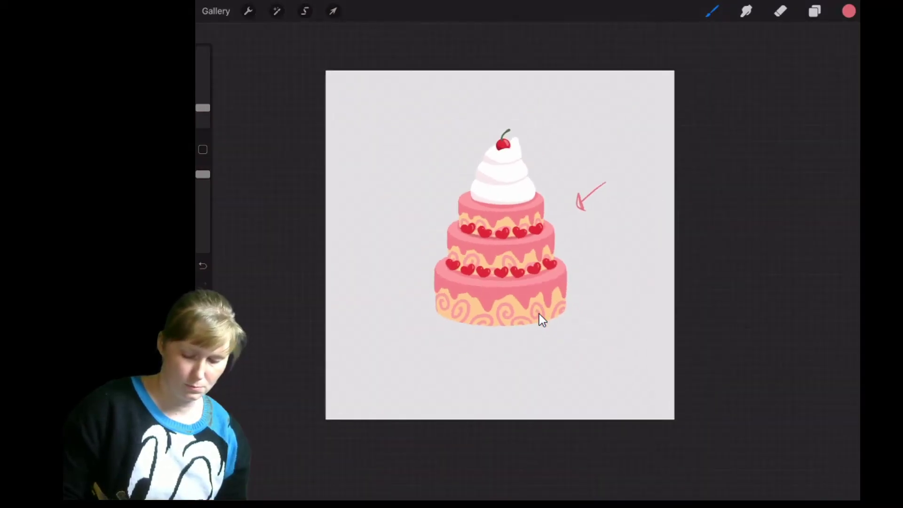
scroll(541, 320, down, 1)
scroll(541, 319, up, 5)
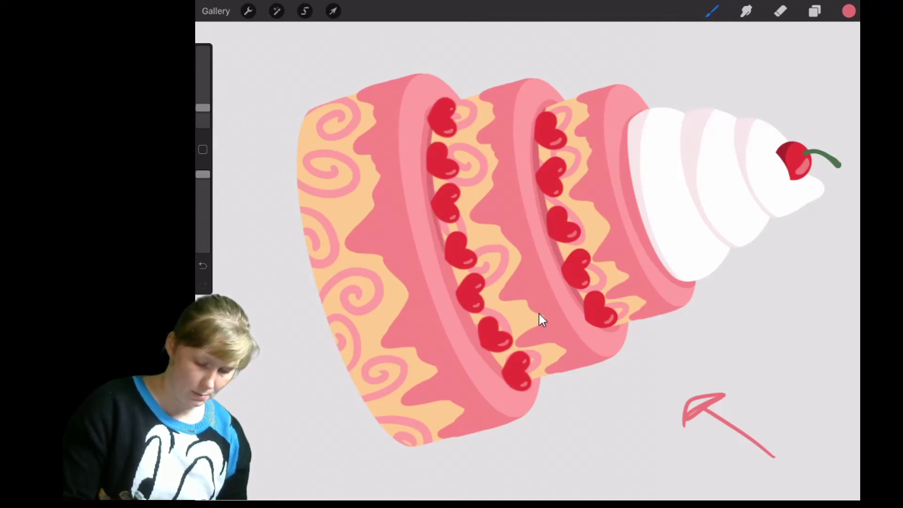
key(ctrl+z)
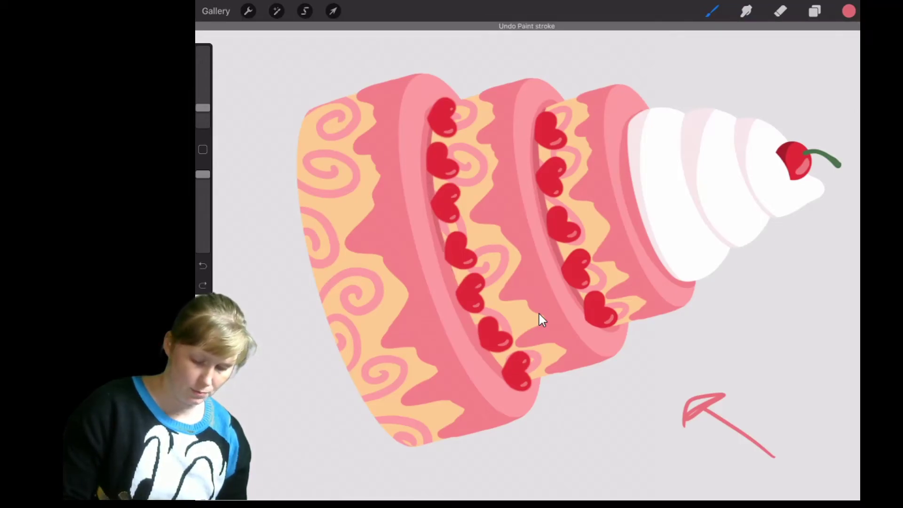
key(bracketright)
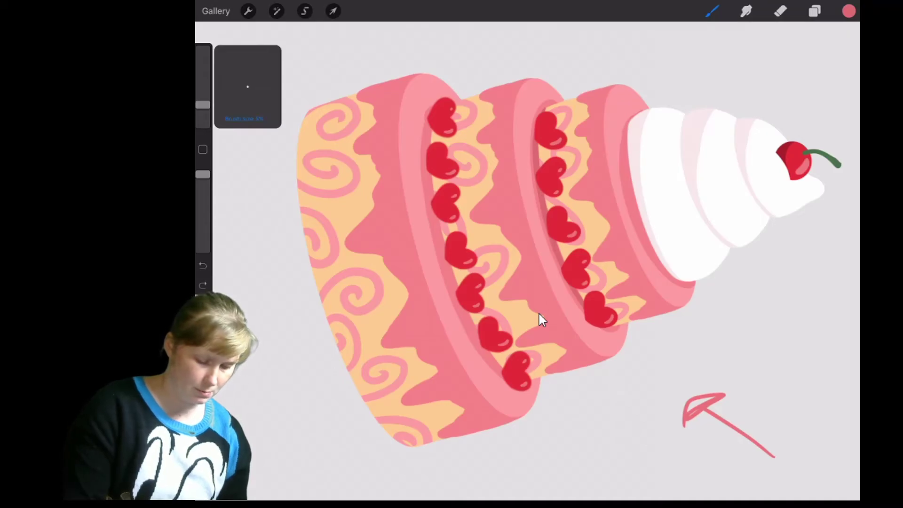
scroll(541, 319, up, 3)
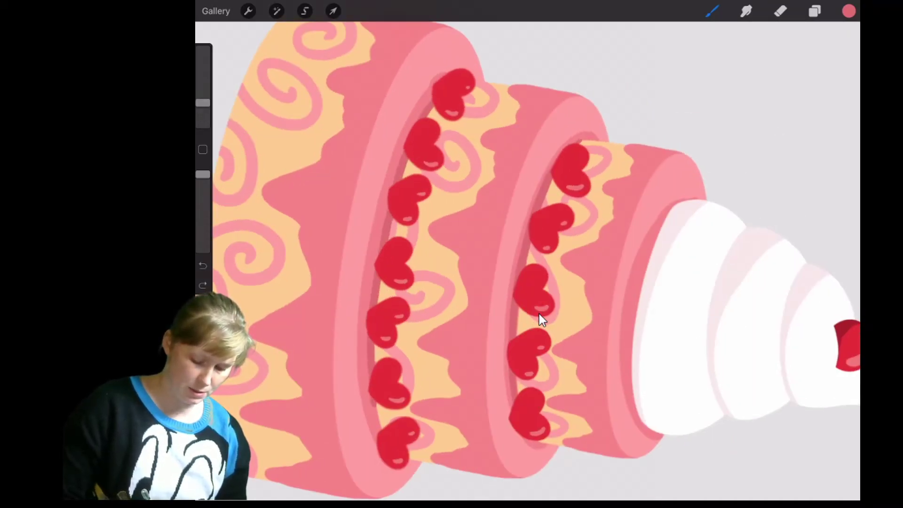
drag(449, 86, 385, 442)
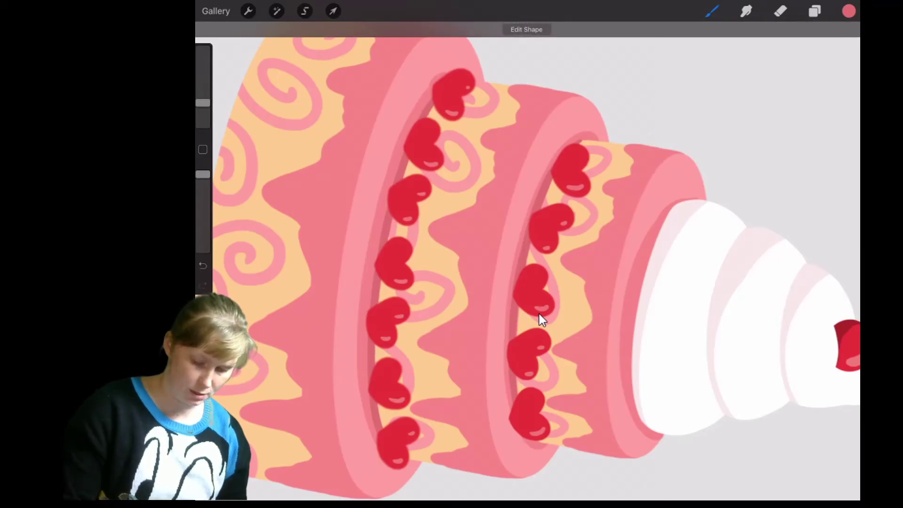
drag(380, 259, 378, 259)
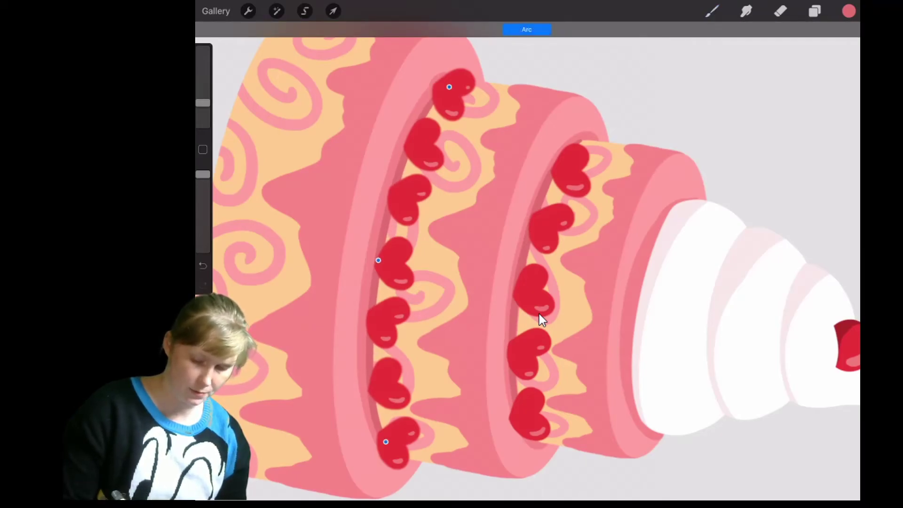
scroll(541, 320, down, 3)
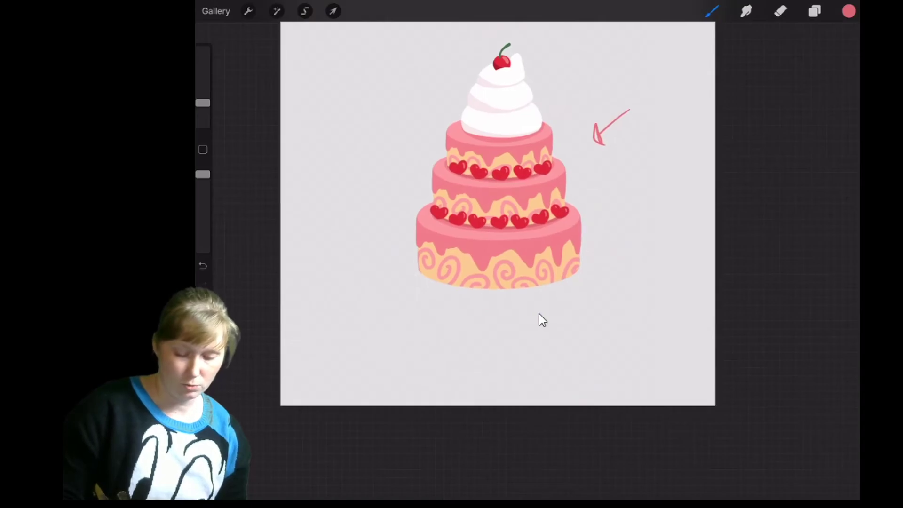
scroll(541, 320, up, 2)
scroll(541, 319, down, 2)
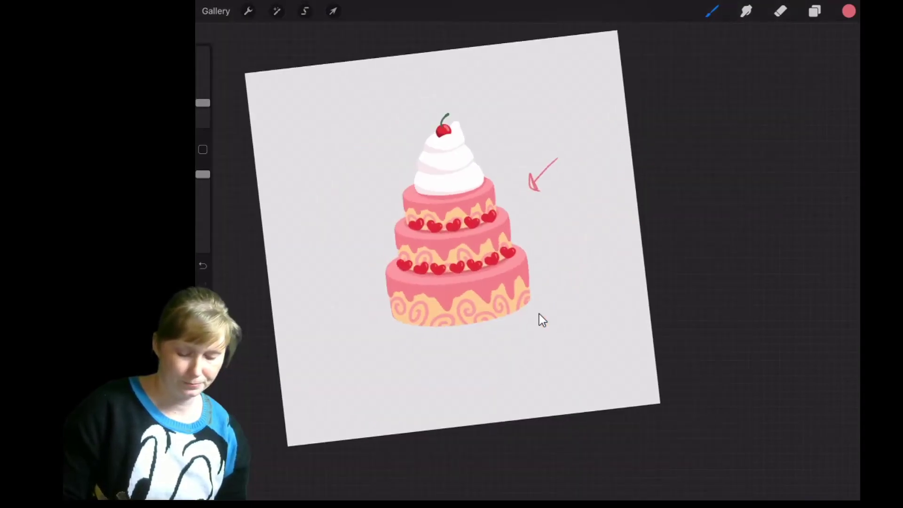
scroll(541, 319, up, 1)
scroll(541, 319, down, 1)
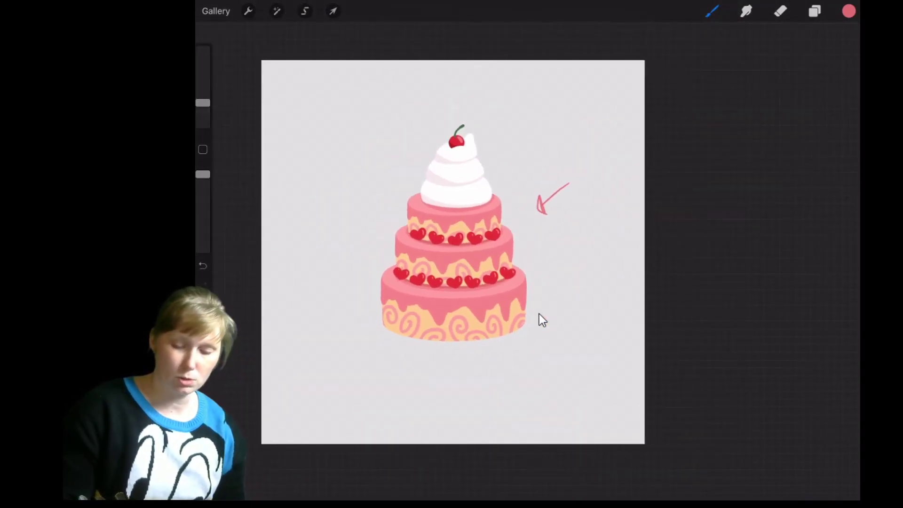
Step: Erase the pink arrow sketch on the top Layer 9 with the Eraser
key(e)
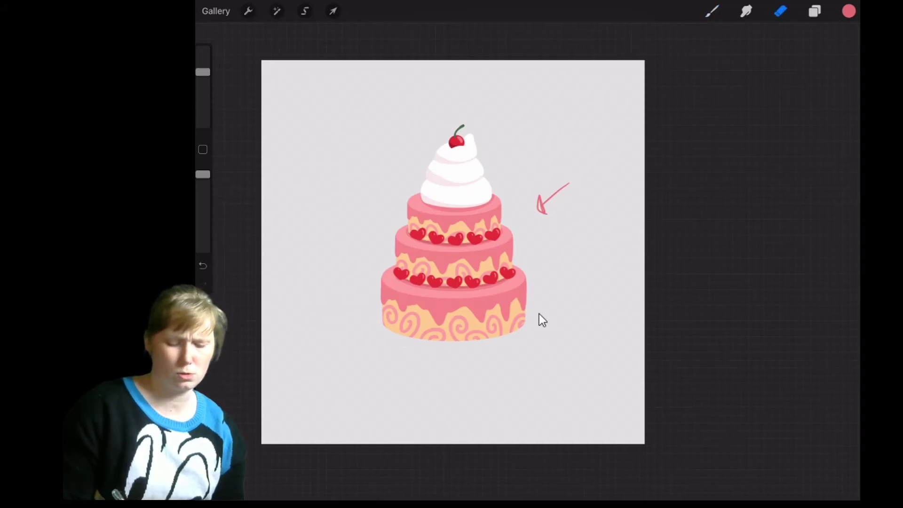
key(l)
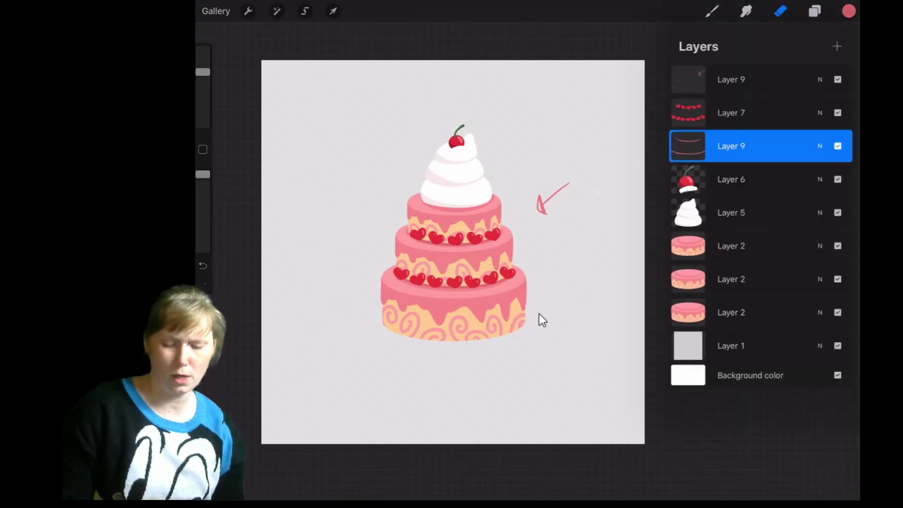
key(l)
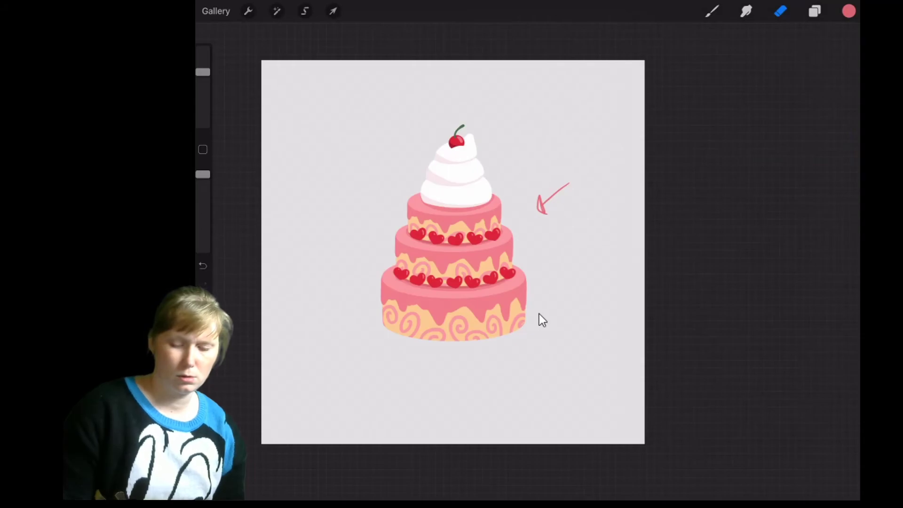
key(l)
key(l)
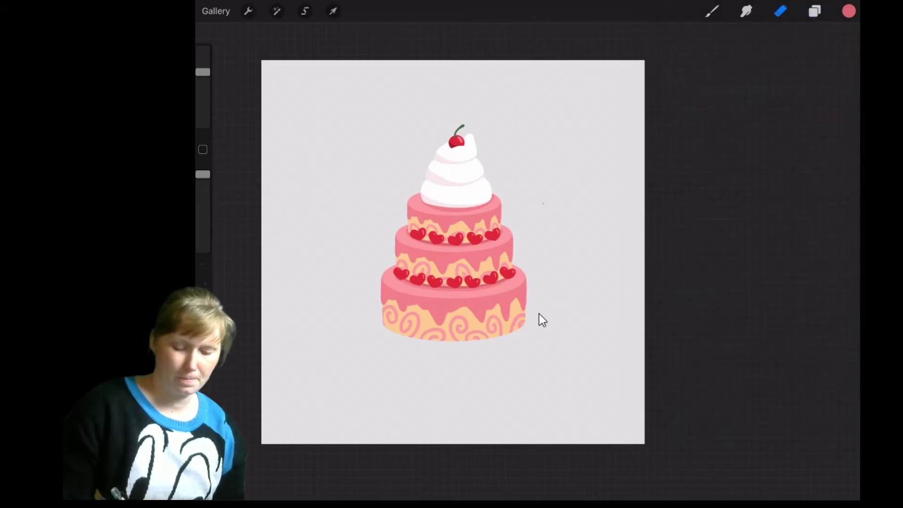
key(l)
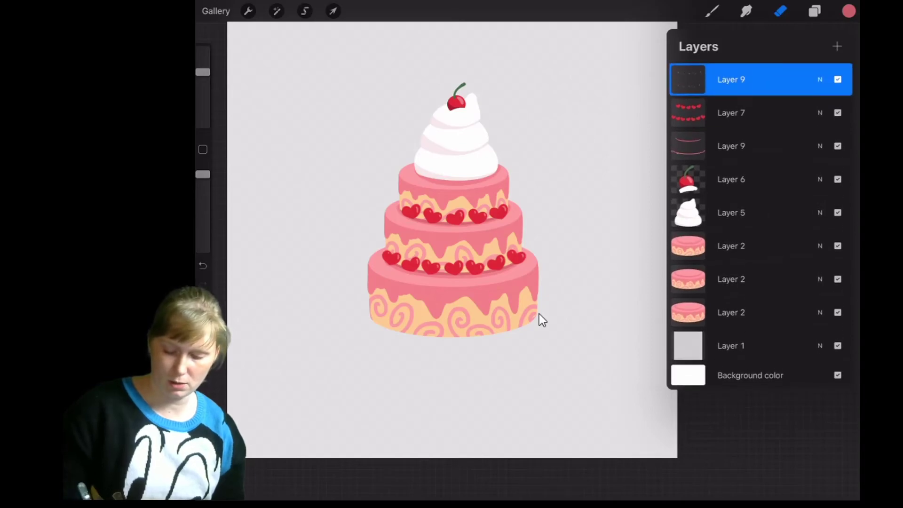
Step: Add a new layer above Layer 1 and choose cyan
click(731, 320)
click(837, 46)
key(c)
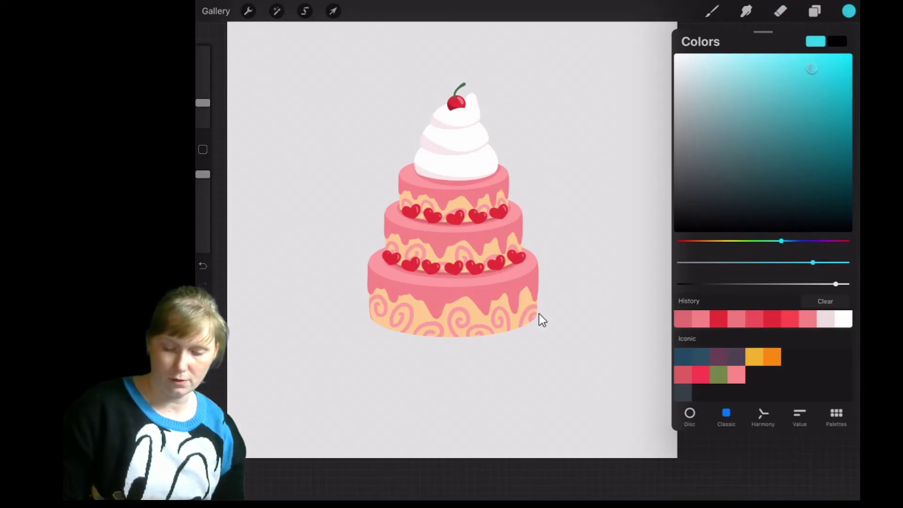
click(540, 319)
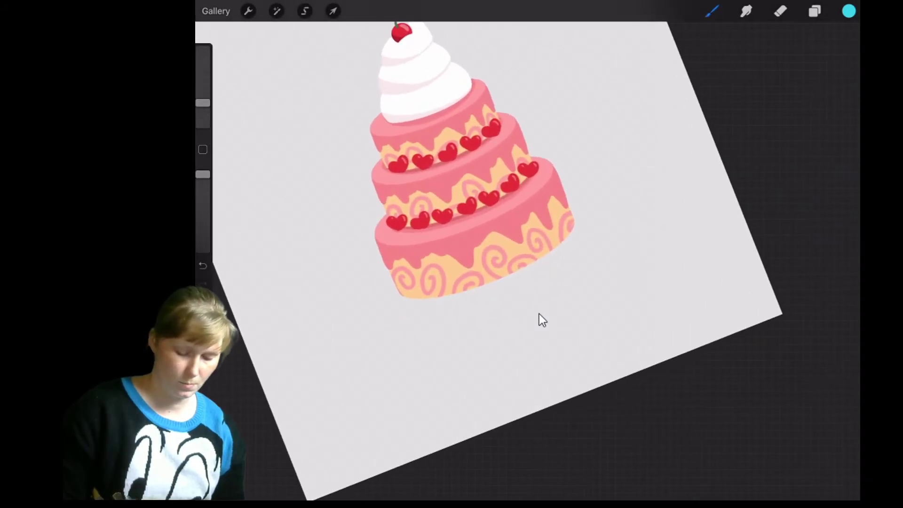
Step: Draw a cyan ellipse around the cake's base, widening its left end and height
drag(370, 330, 569, 264)
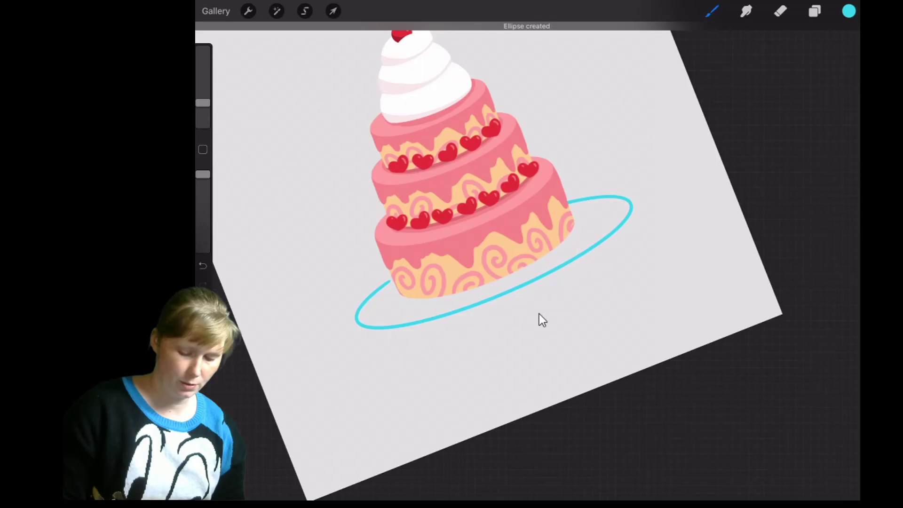
click(527, 29)
drag(357, 319, 346, 326)
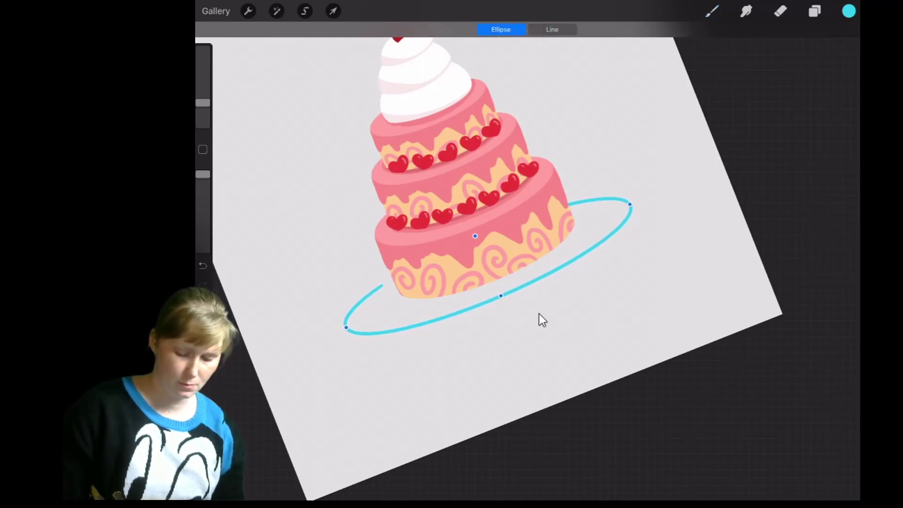
mouse_move(501, 295)
mouse_down()
mouse_move(506, 314)
mouse_move(505, 305)
mouse_up()
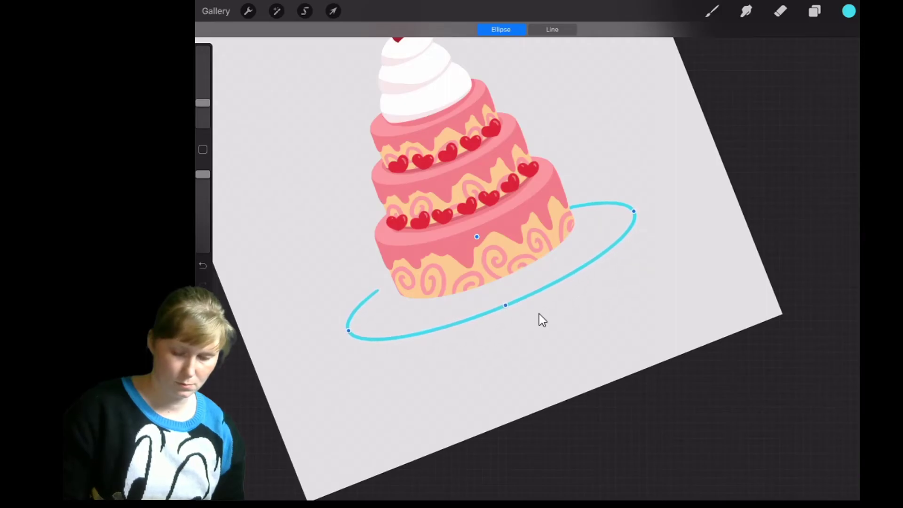
scroll(538, 320, up, 5)
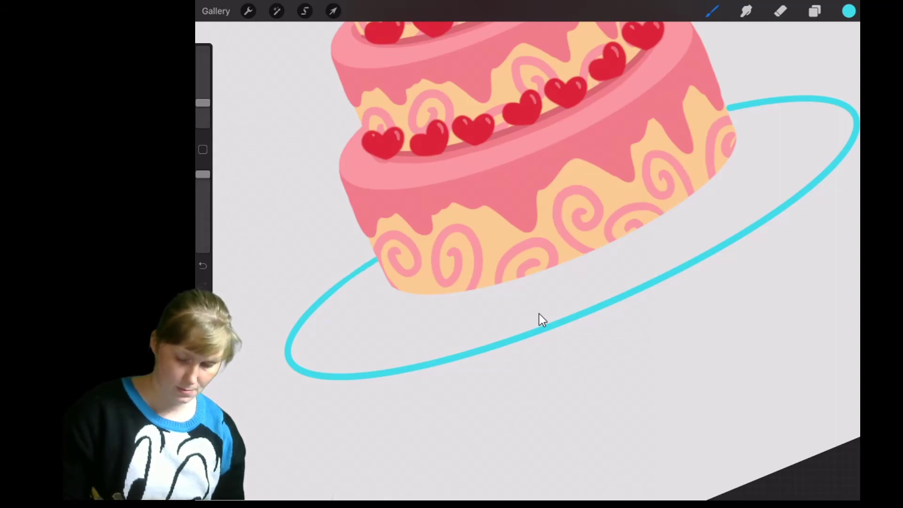
scroll(539, 320, down, 5)
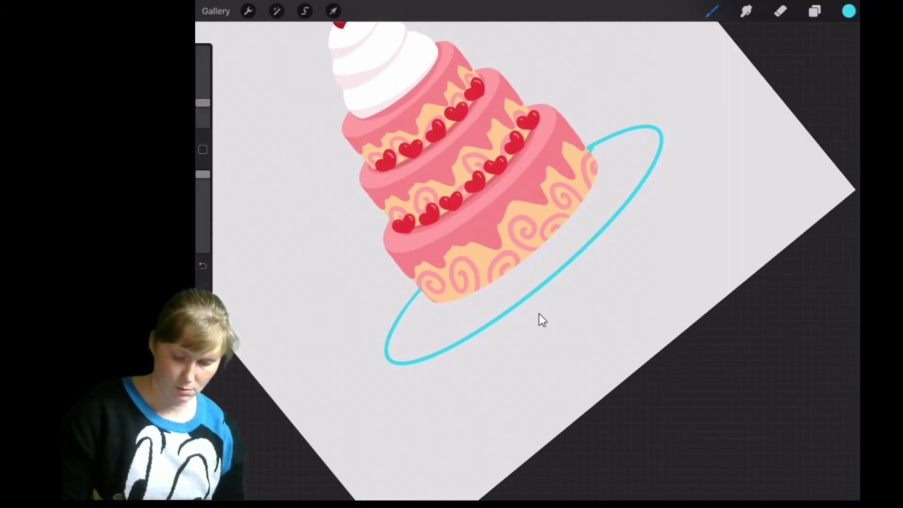
scroll(538, 319, up, 3)
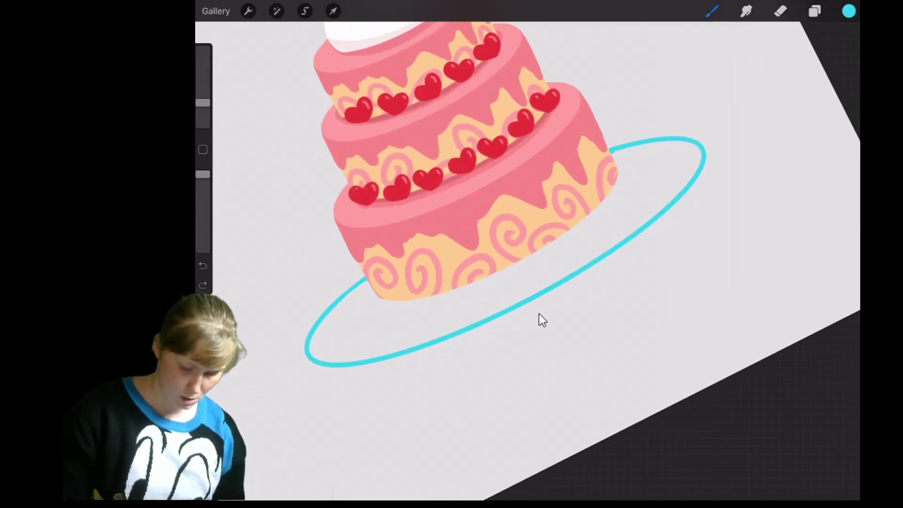
Step: ColorDrop cyan into the plate ellipse, undoing two stray changes
drag(848, 11, 668, 164)
scroll(539, 319, up, 3)
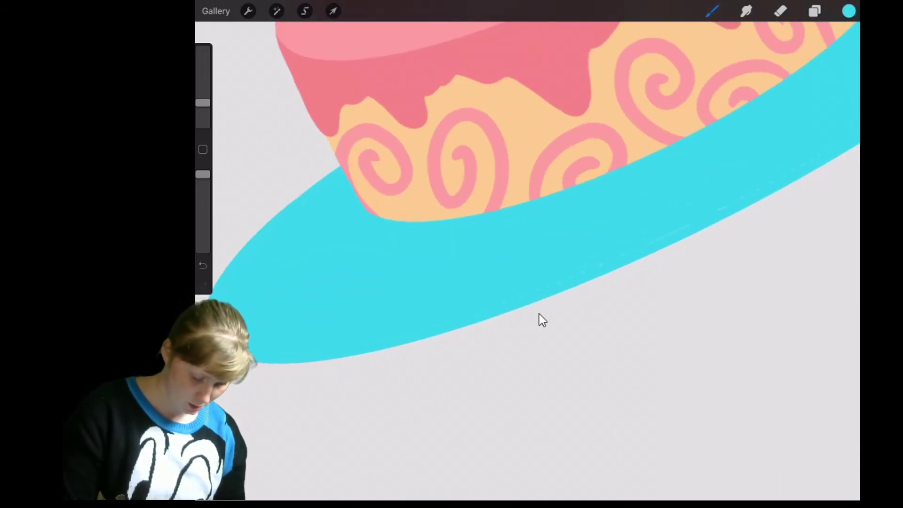
key(ctrl+z)
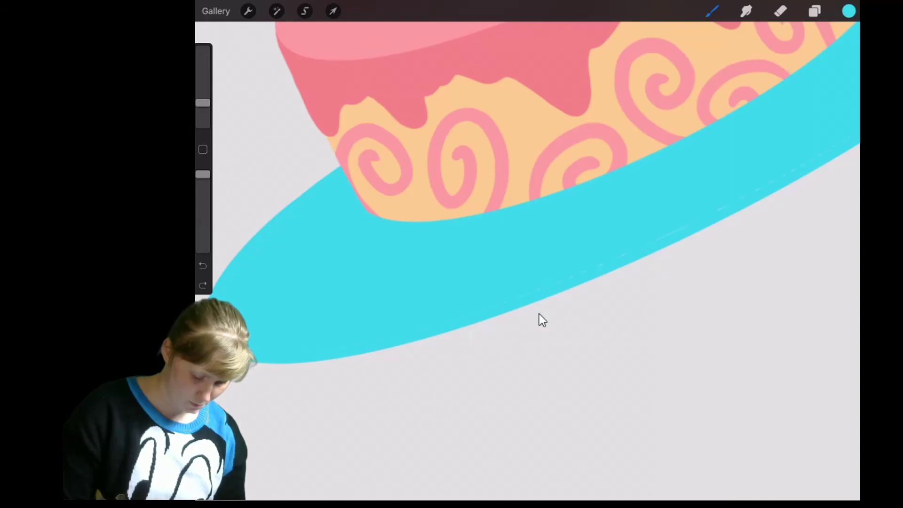
scroll(541, 320, up, 3)
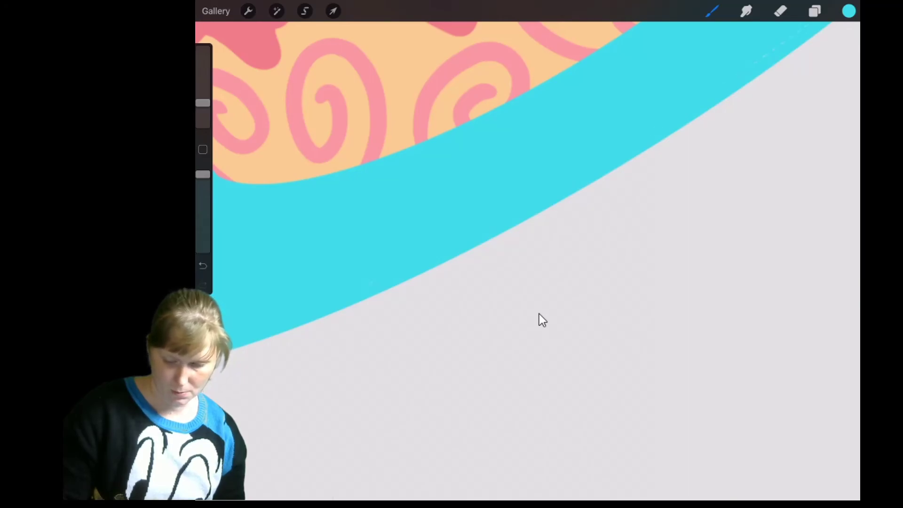
scroll(541, 320, up, 3)
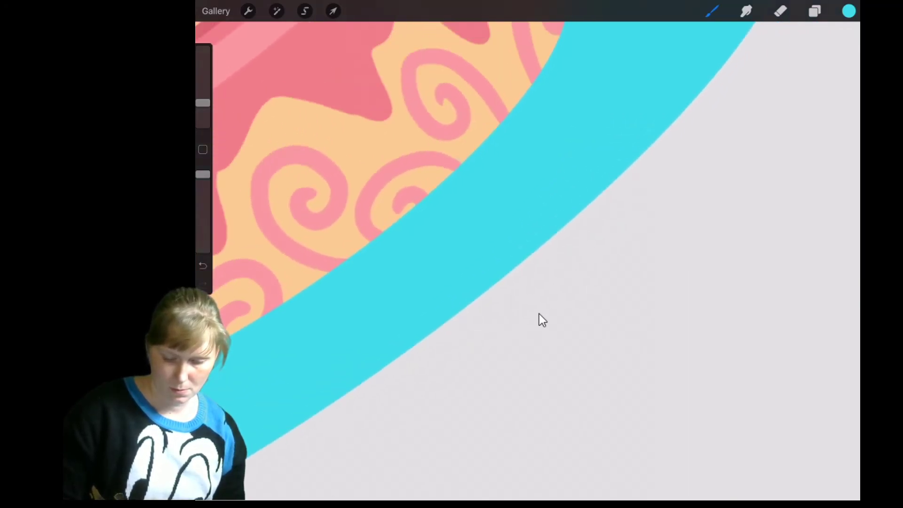
key(ctrl+z)
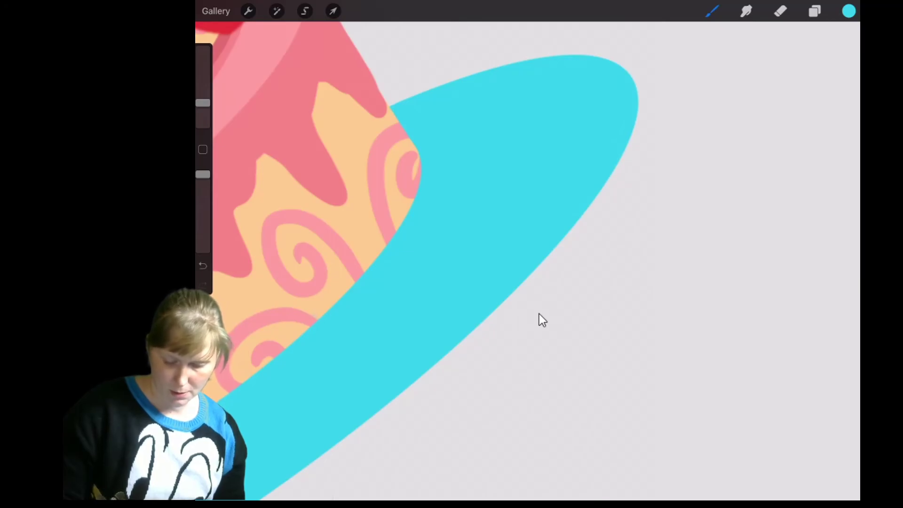
scroll(542, 320, down, 5)
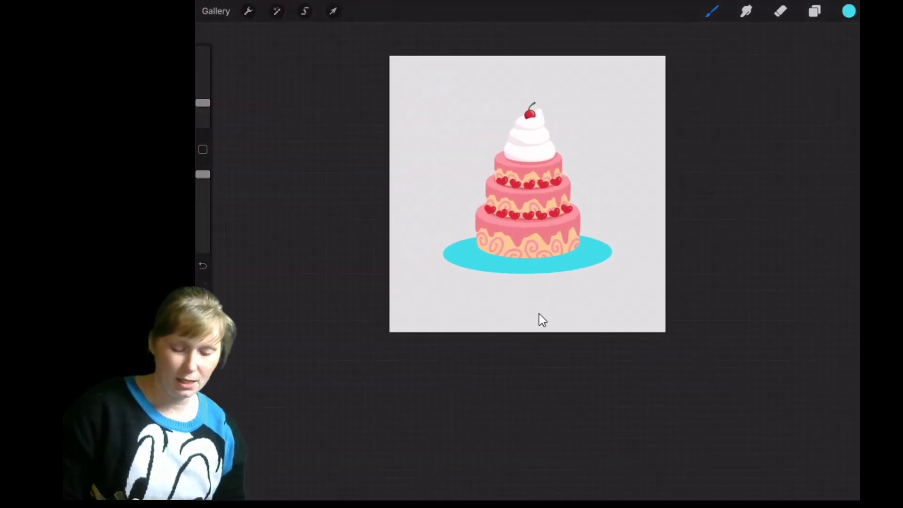
scroll(542, 319, up, 2)
scroll(541, 320, up, 2)
scroll(542, 320, up, 1)
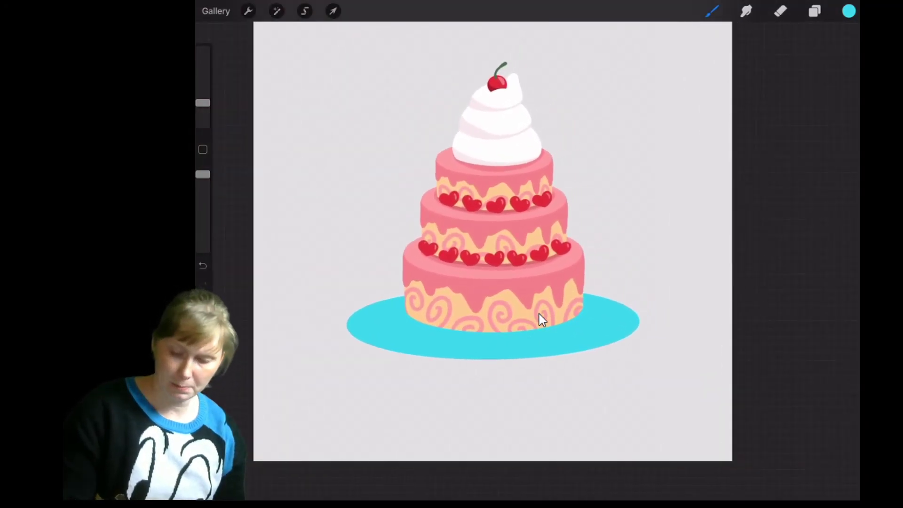
Step: Choose a darker teal colour
key(l)
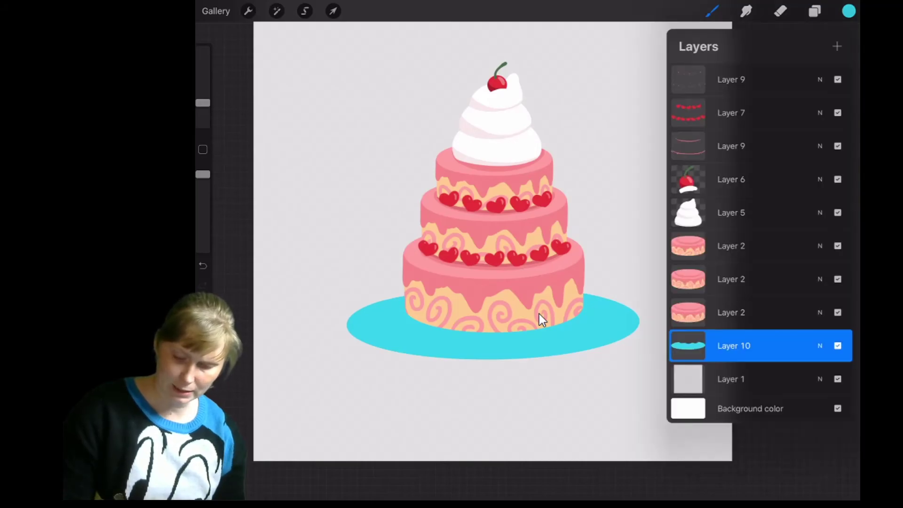
key(c)
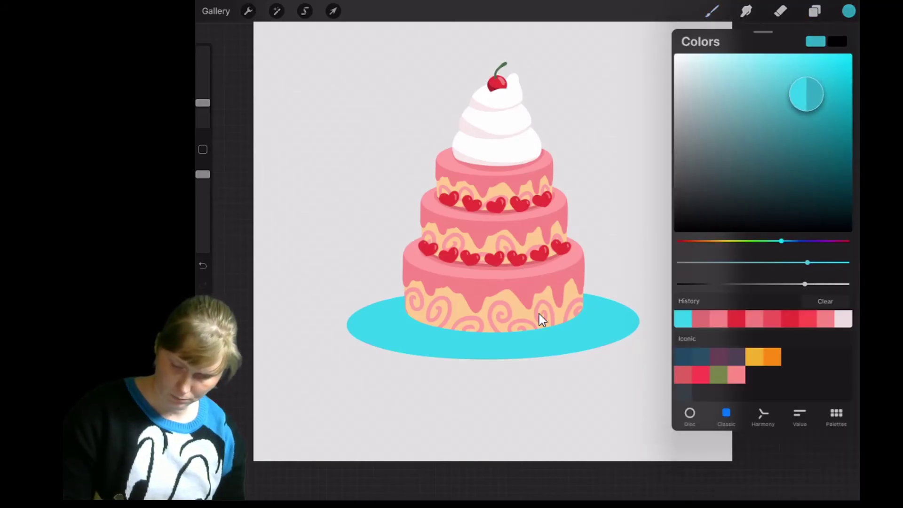
drag(812, 69, 807, 106)
scroll(542, 320, up, 2)
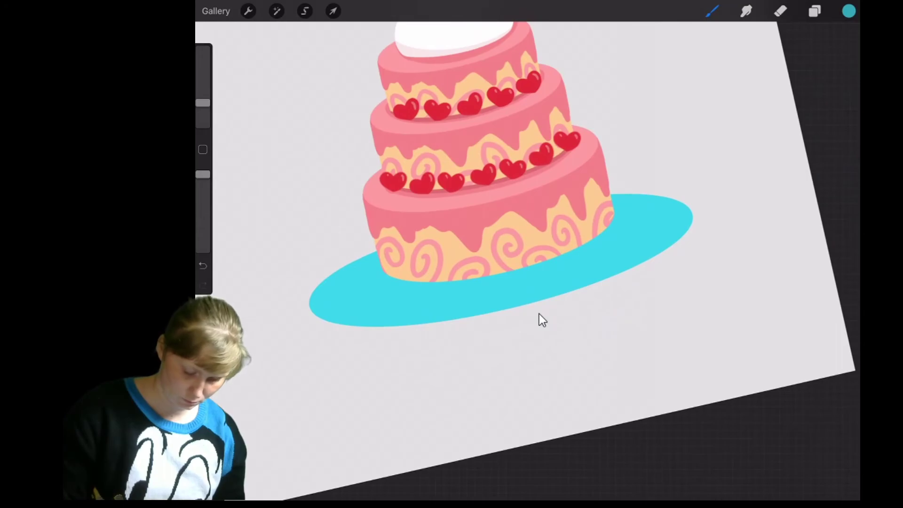
Step: Draw a dark teal inner ellipse on the plate and commit its shape
drag(427, 293, 607, 248)
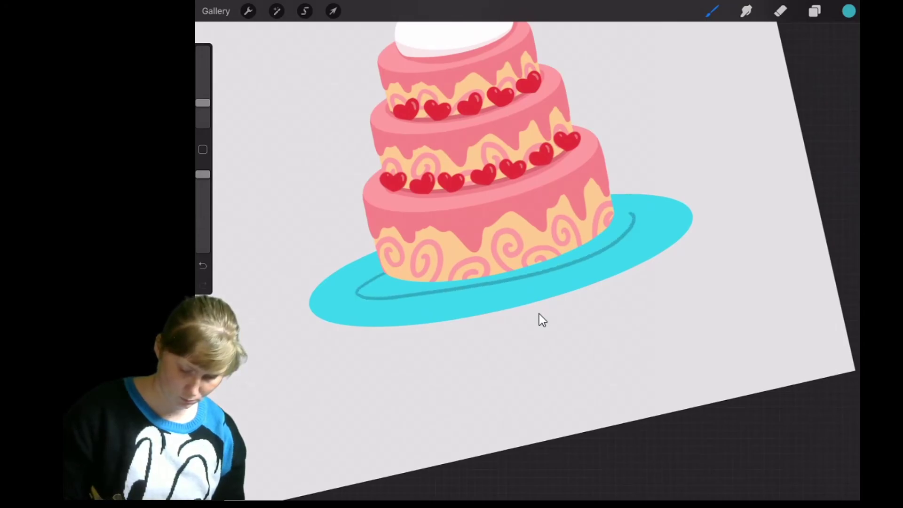
drag(633, 220, 641, 224)
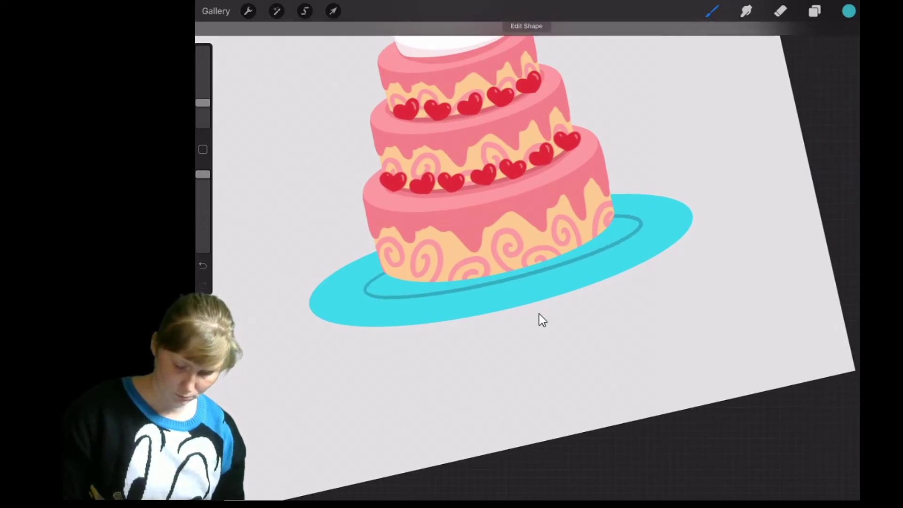
scroll(542, 320, down, 3)
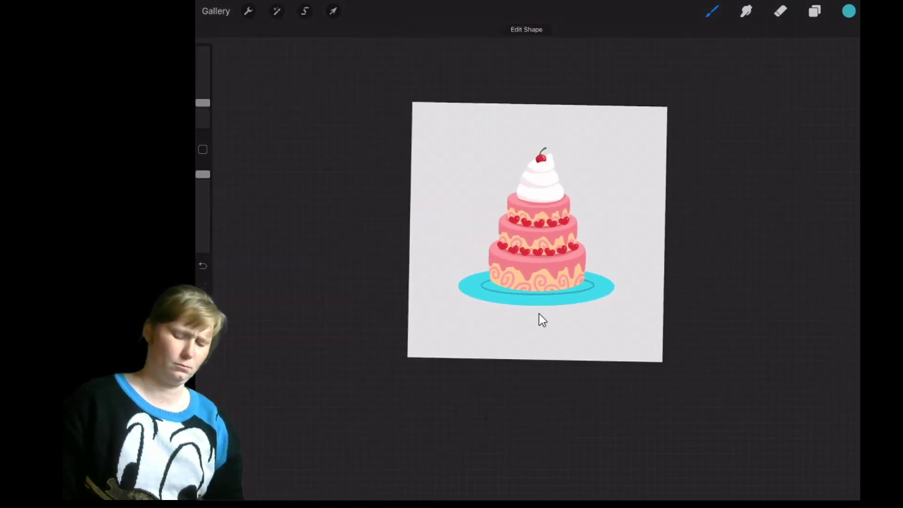
click(526, 29)
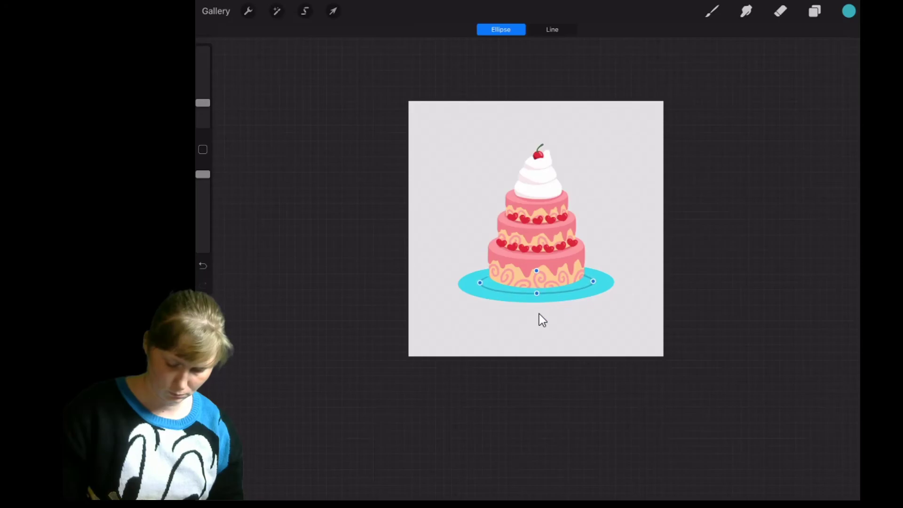
key(b)
scroll(541, 320, up, 5)
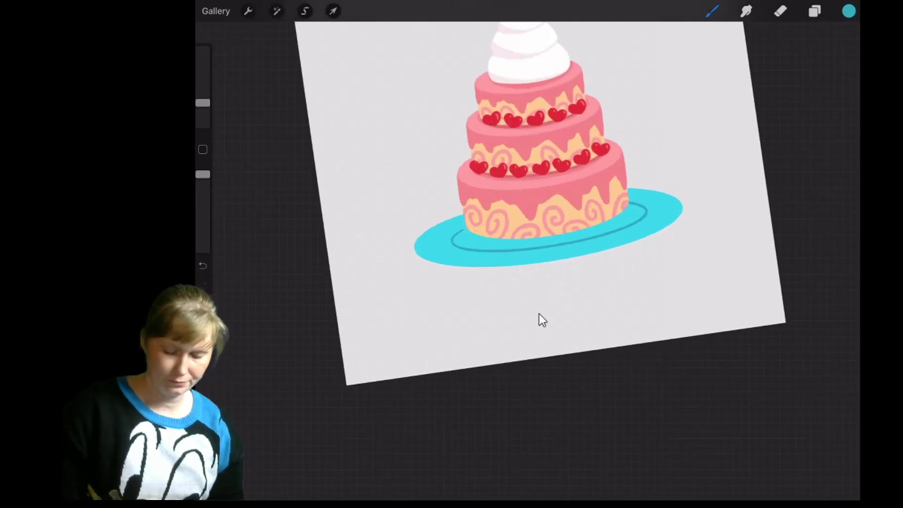
scroll(540, 319, up, 2)
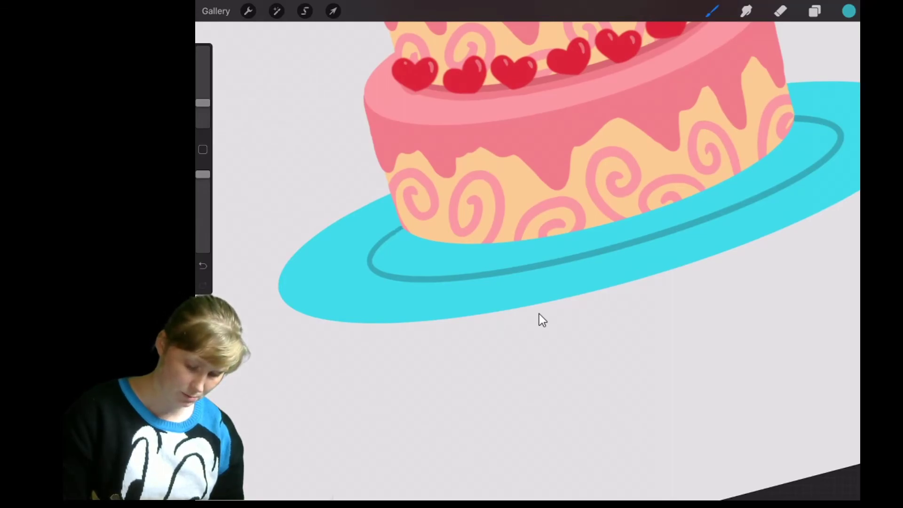
scroll(541, 320, up, 1)
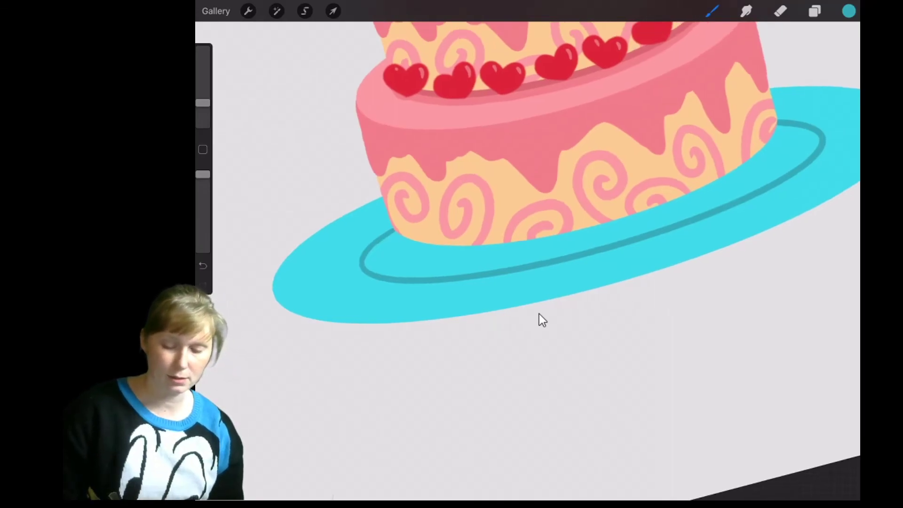
scroll(540, 320, down, 1)
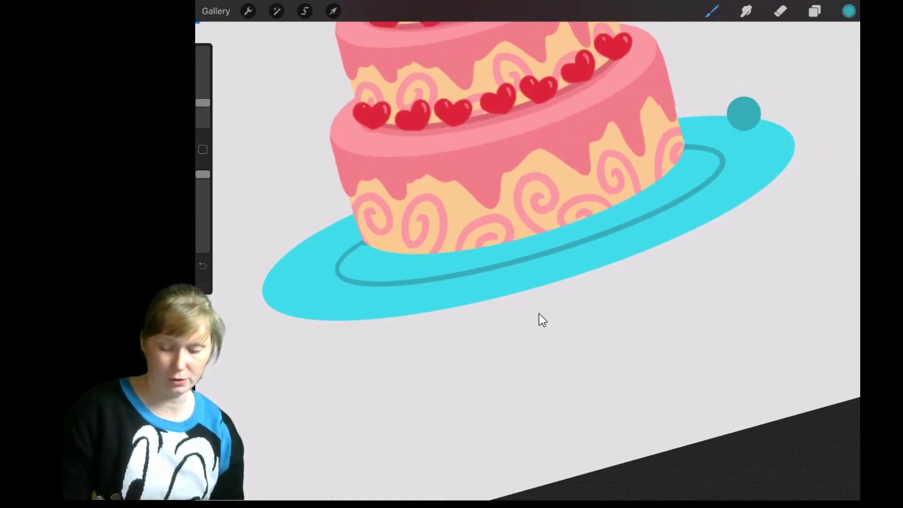
scroll(541, 320, up, 2)
scroll(540, 320, up, 1)
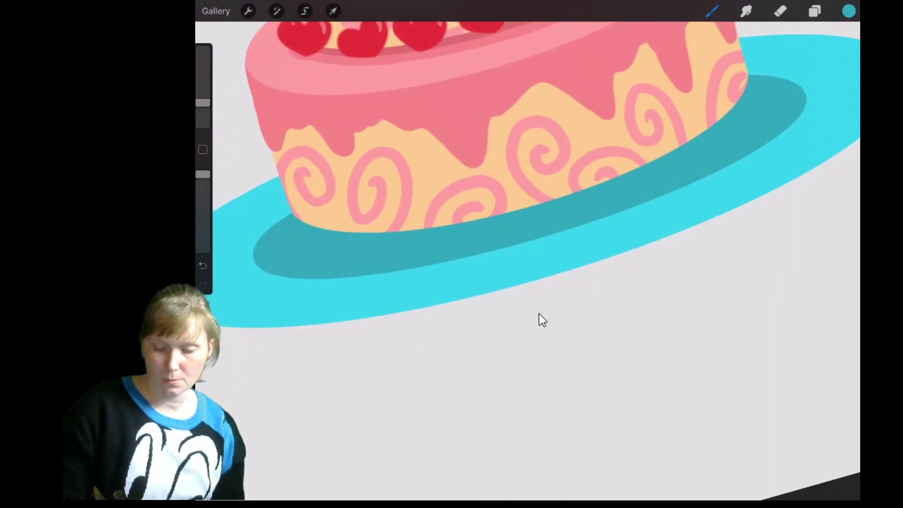
scroll(541, 320, down, 1)
scroll(540, 320, down, 3)
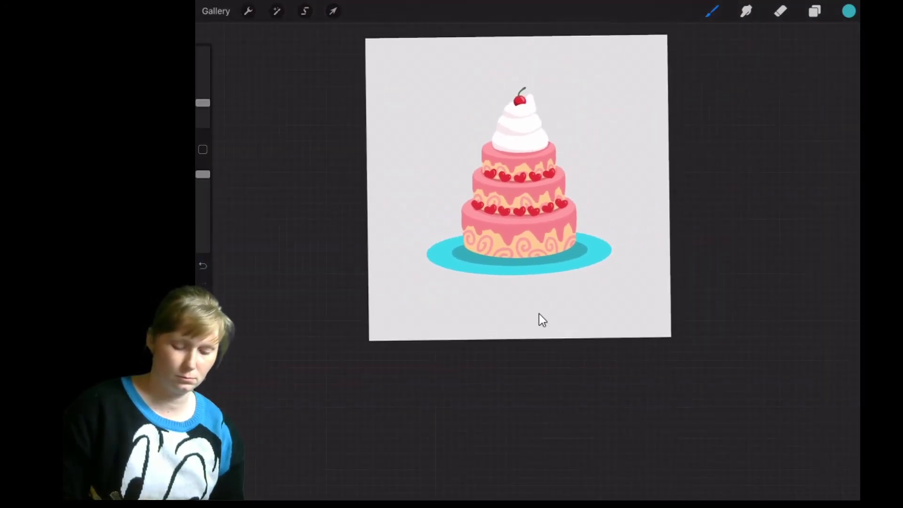
Step: Nudge the cake slightly to the right
key(l)
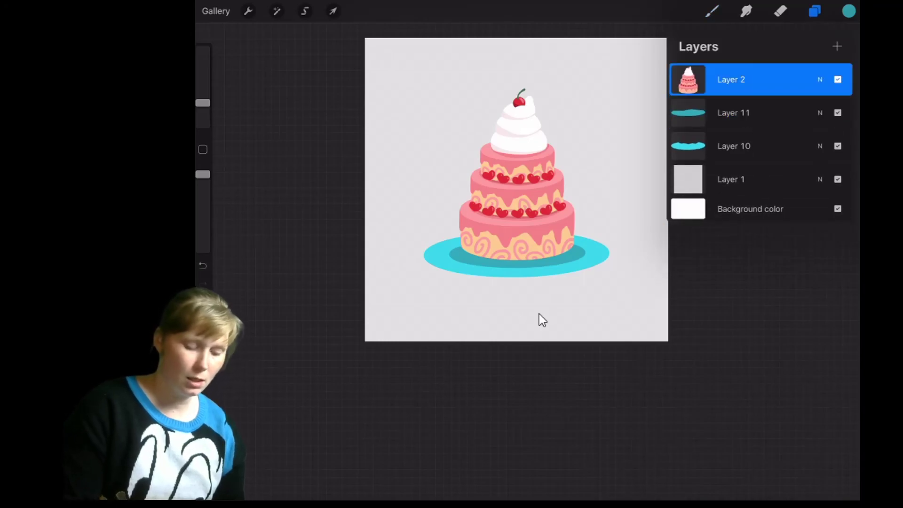
key(v)
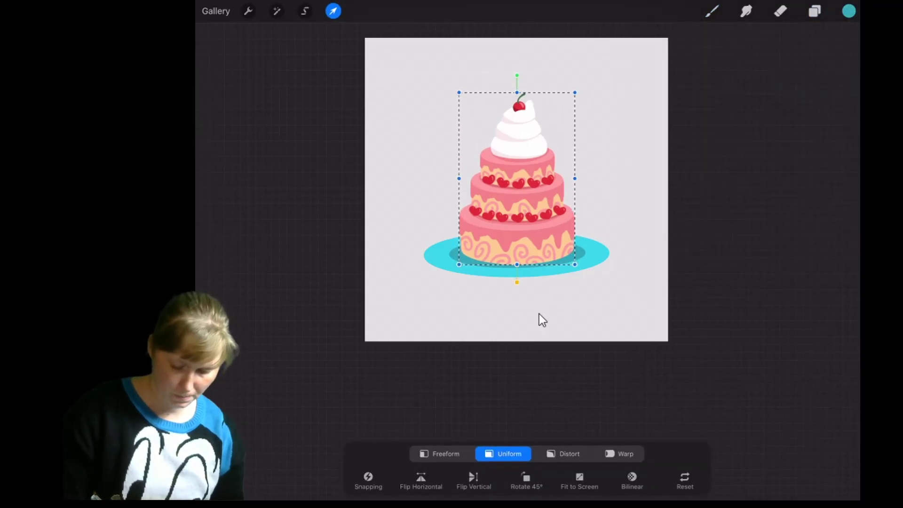
click(540, 320)
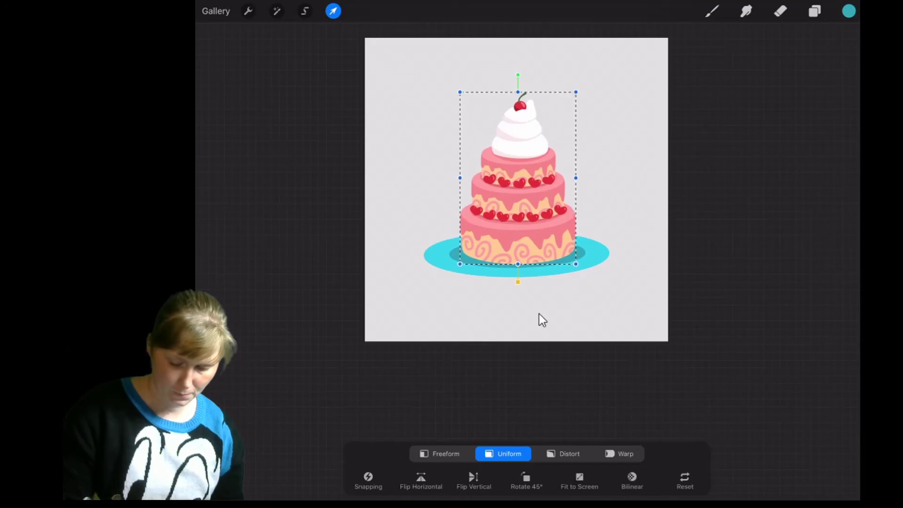
key(b)
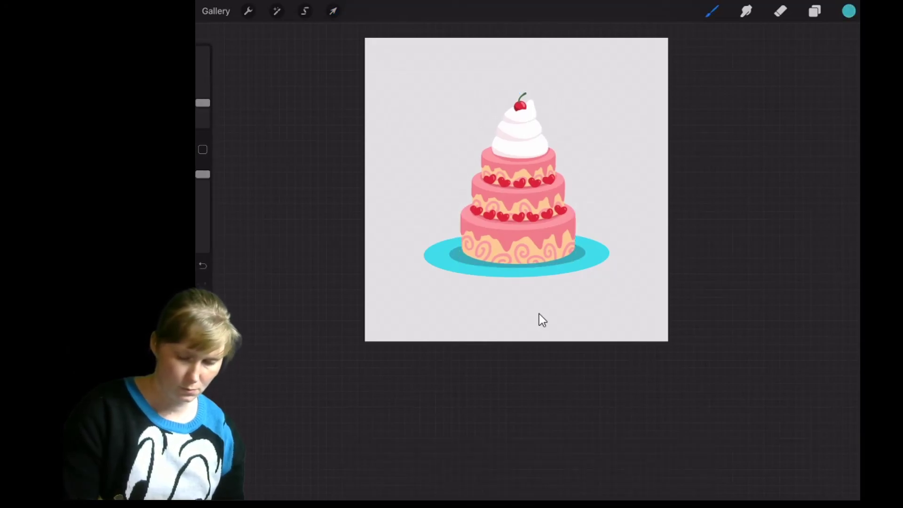
Step: Merge the teal inner ellipse into the plate and select it for freeform transforming
key(l)
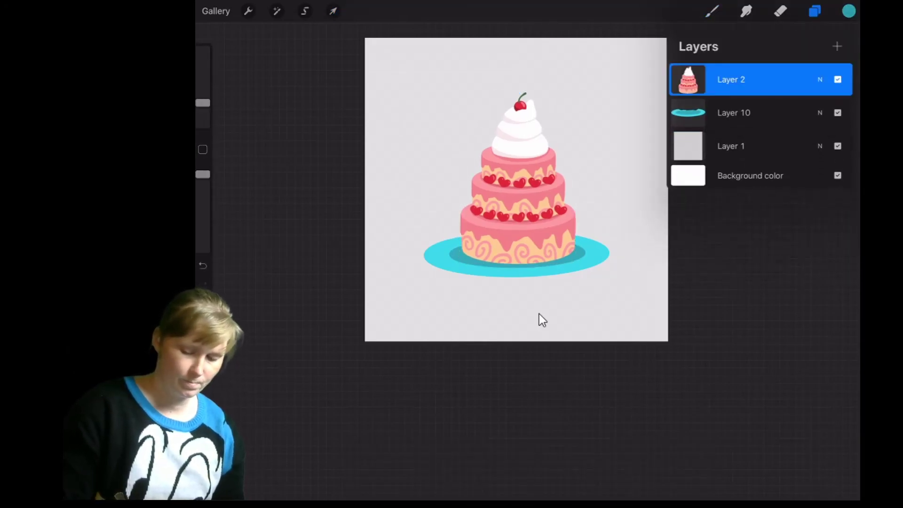
key(alt+bracketleft)
key(v)
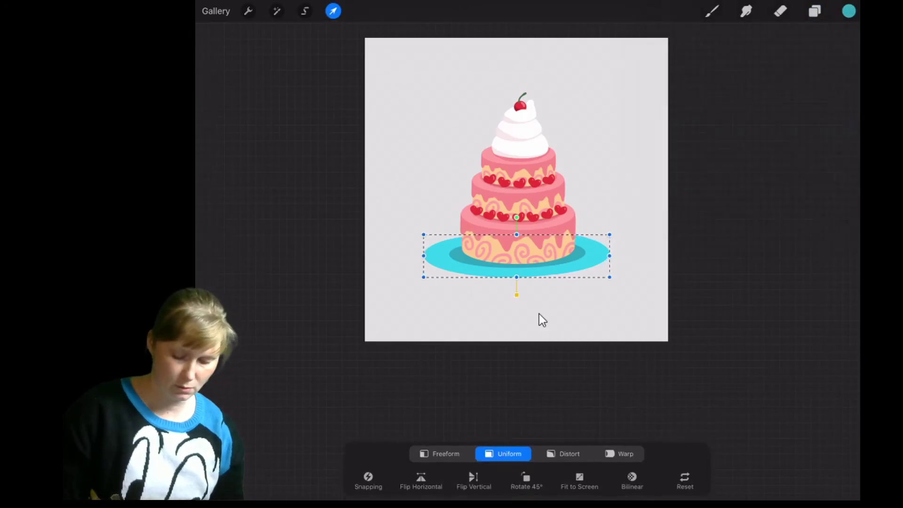
key(f)
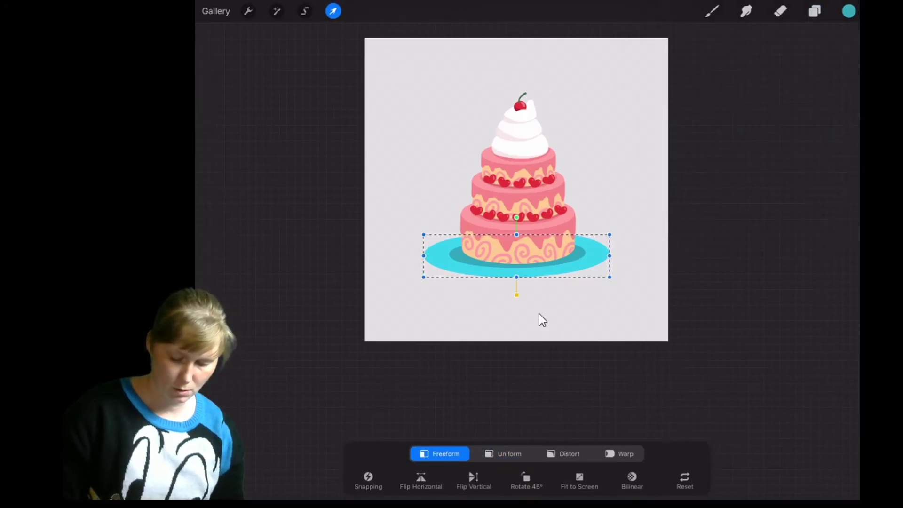
Step: Stretch the plate taller, raise it slightly, and shear and tilt it clockwise
mouse_move(516, 277)
mouse_down()
mouse_move(517, 286)
mouse_move(517, 254)
mouse_move(517, 290)
mouse_up()
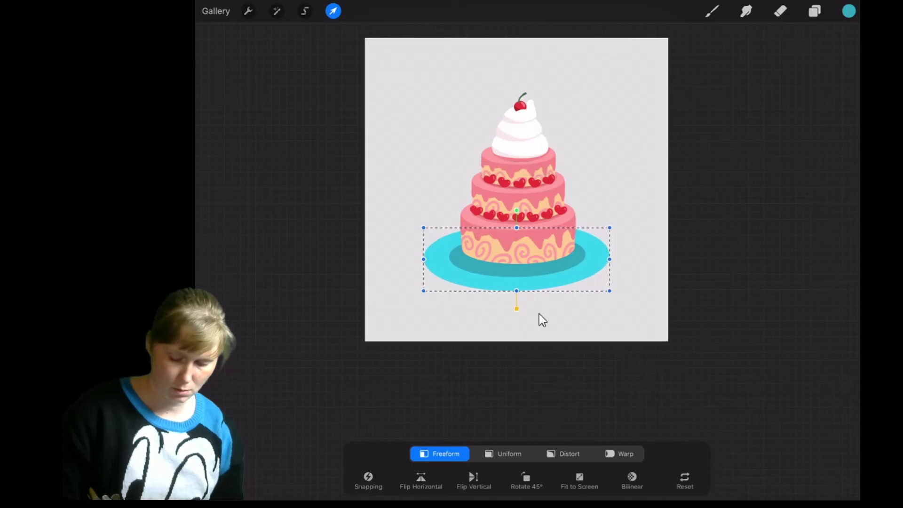
drag(516, 258, 517, 253)
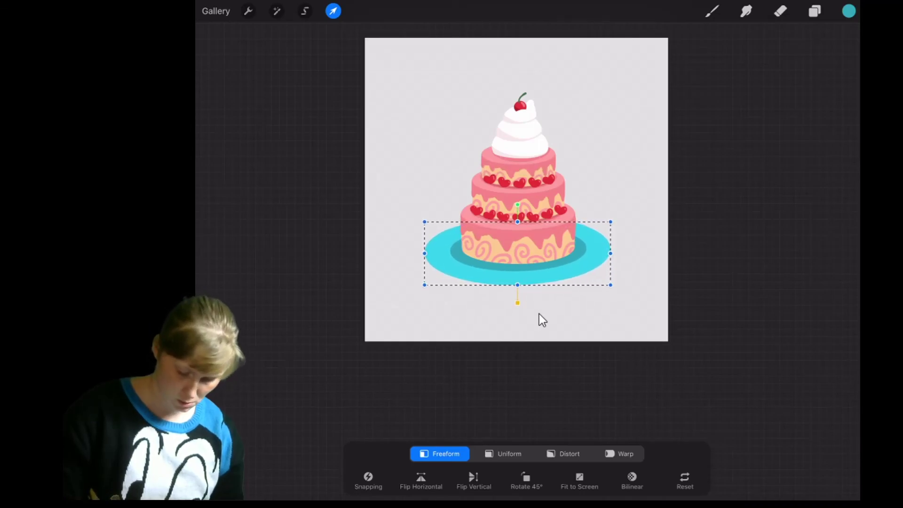
click(517, 205)
click(539, 319)
scroll(538, 320, up, 5)
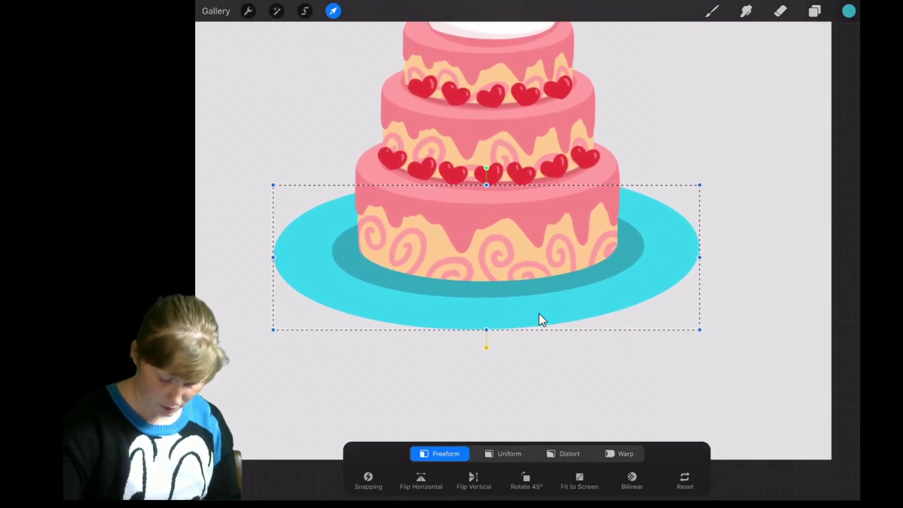
drag(486, 185, 486, 184)
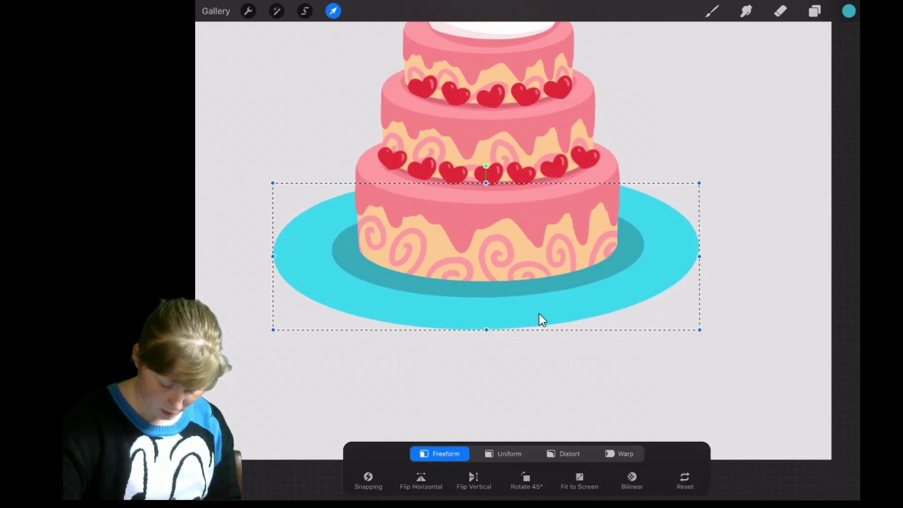
drag(486, 167, 489, 167)
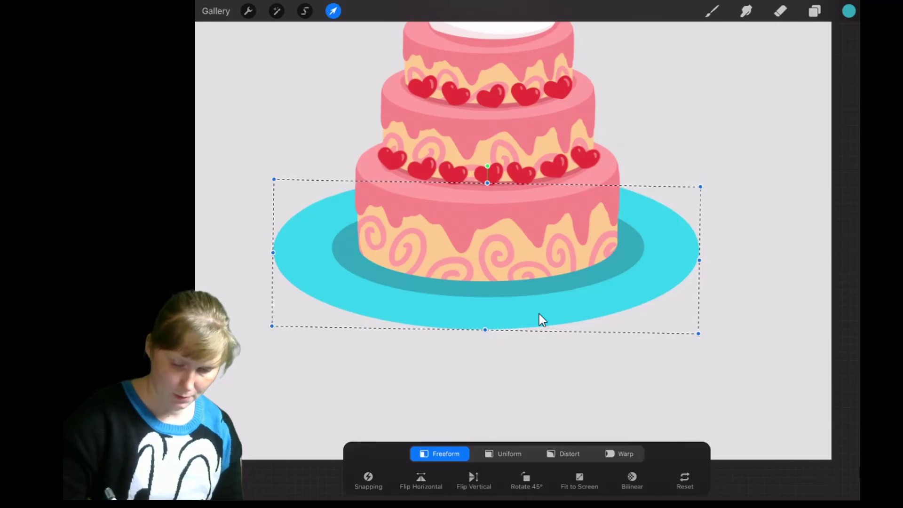
key(b)
key(super+0)
scroll(541, 319, down, 2)
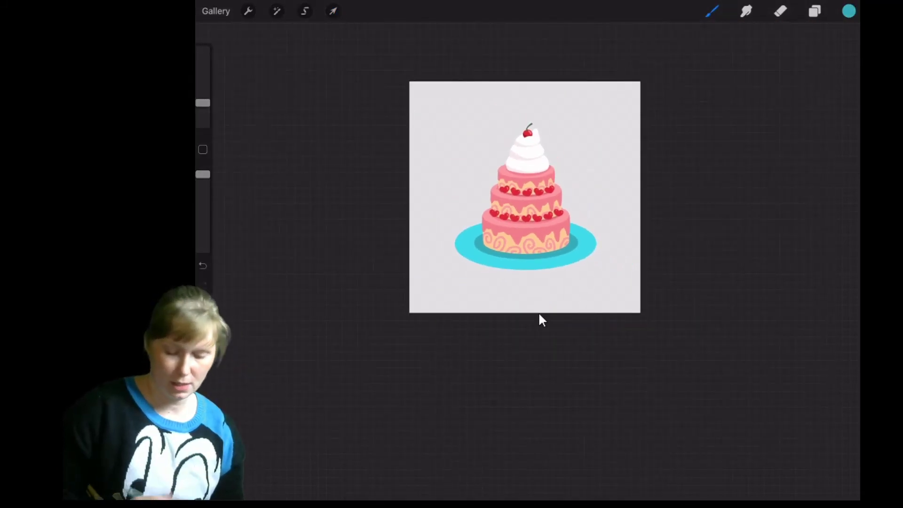
scroll(541, 320, up, 3)
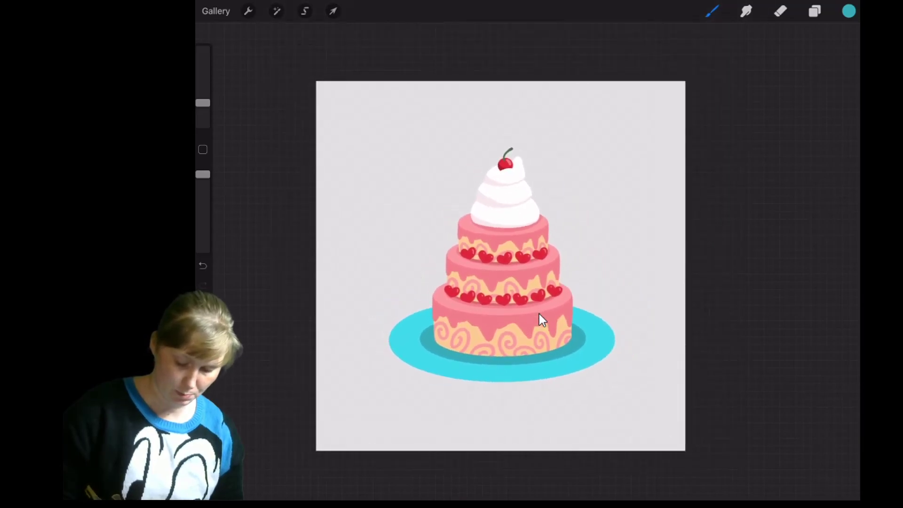
Step: Add a new layer above the cake layer and sample teal from the plate
key(l)
key(Up)
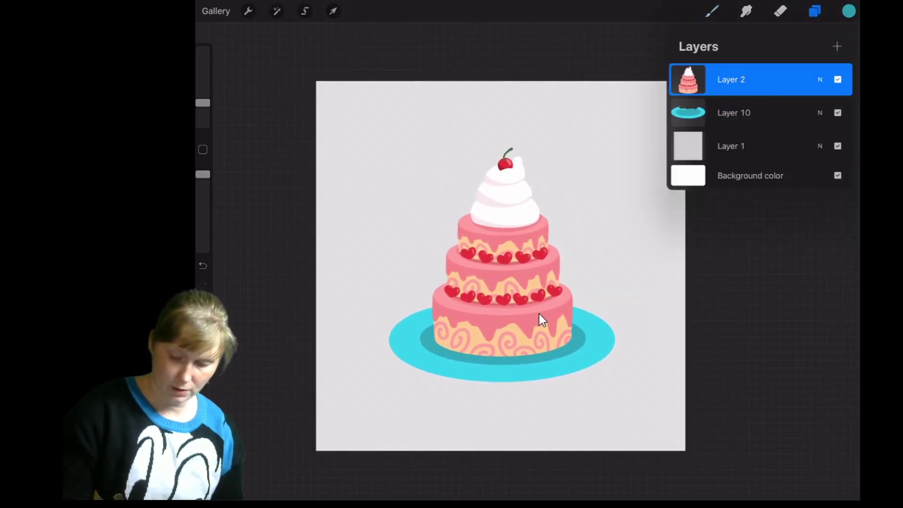
key(ctrl+shift+n)
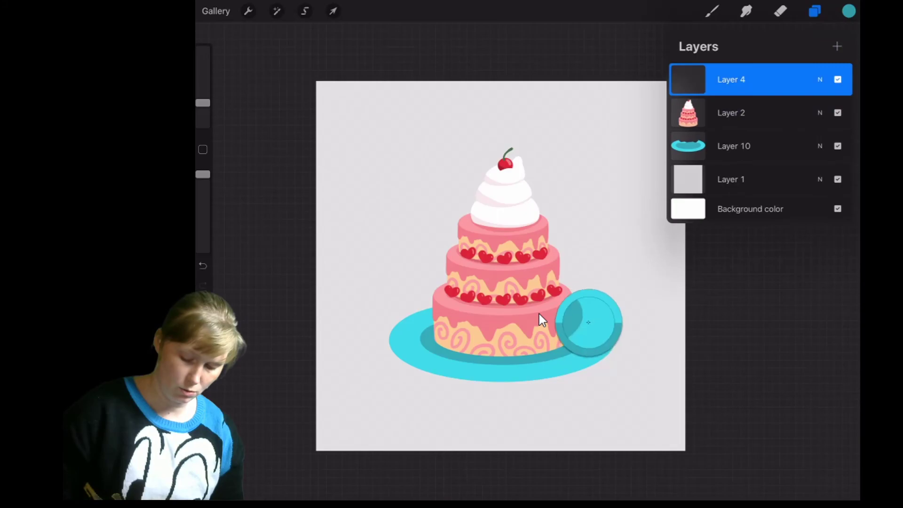
key(ctrl+z)
scroll(539, 320, up, 2)
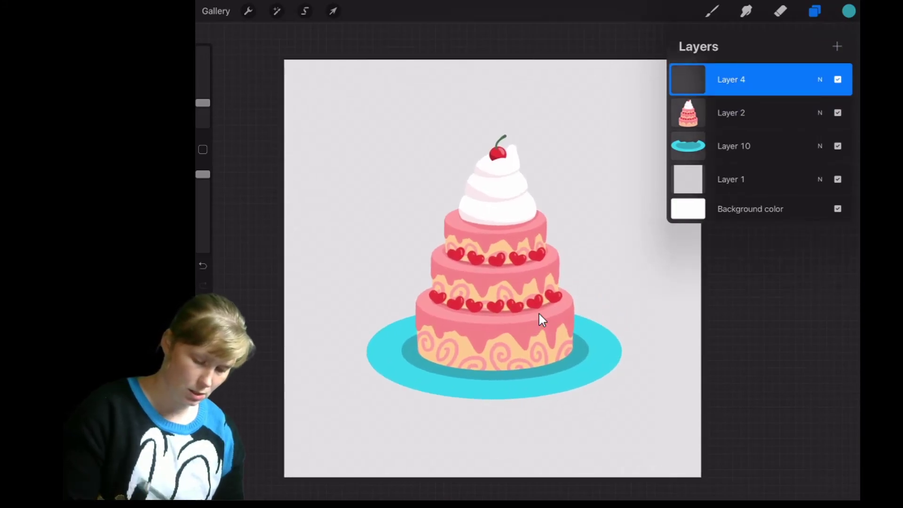
Step: Letter a first attempt at 'Happy' in teal, then undo the bad strokes
key(l)
drag(331, 126, 364, 181)
key(ctrl+z)
drag(342, 116, 370, 189)
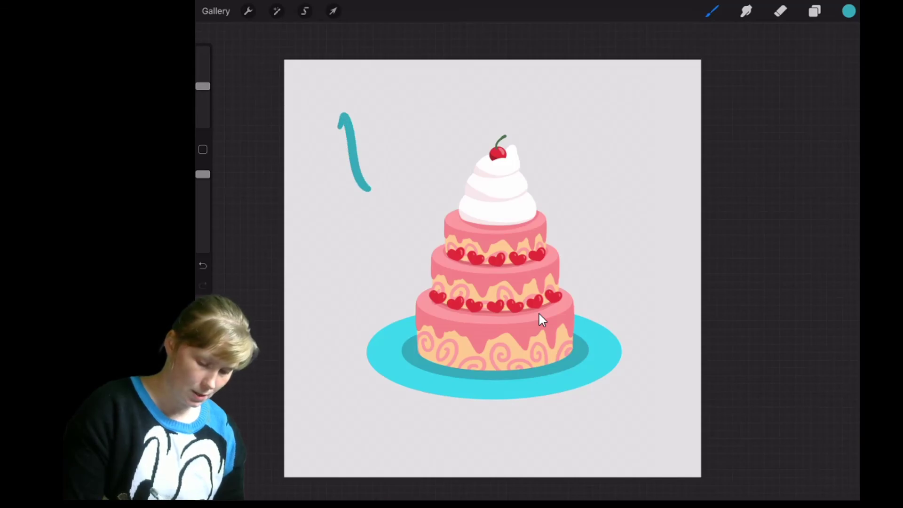
drag(372, 100, 396, 181)
drag(339, 173, 404, 126)
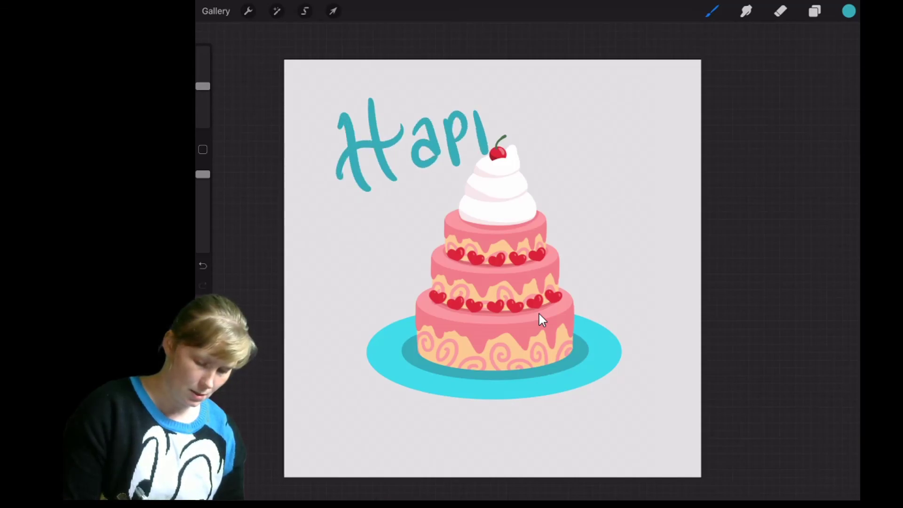
drag(503, 101, 525, 163)
key(ctrl+z)
key(ctrl+z)
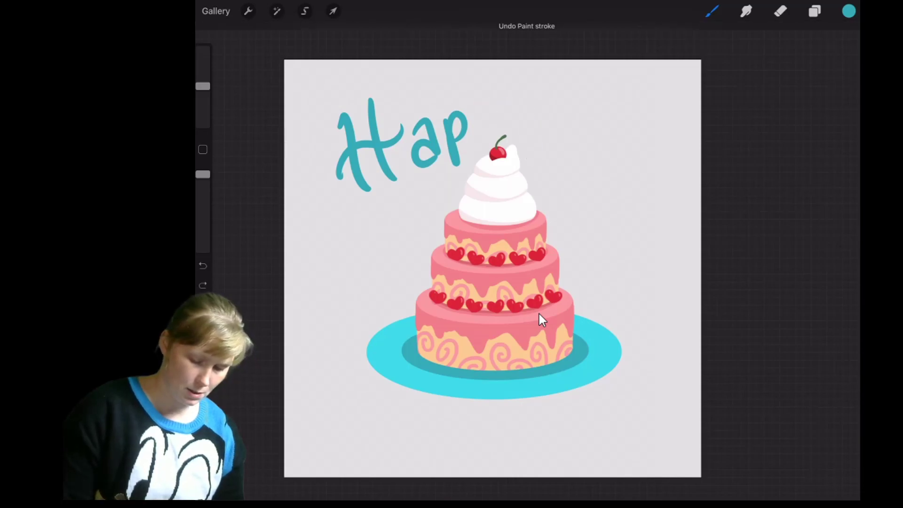
key(ctrl+z)
key(ctrl+z)
key(ctrl+z)
key(ctrl+z)
key(ctrl+z)
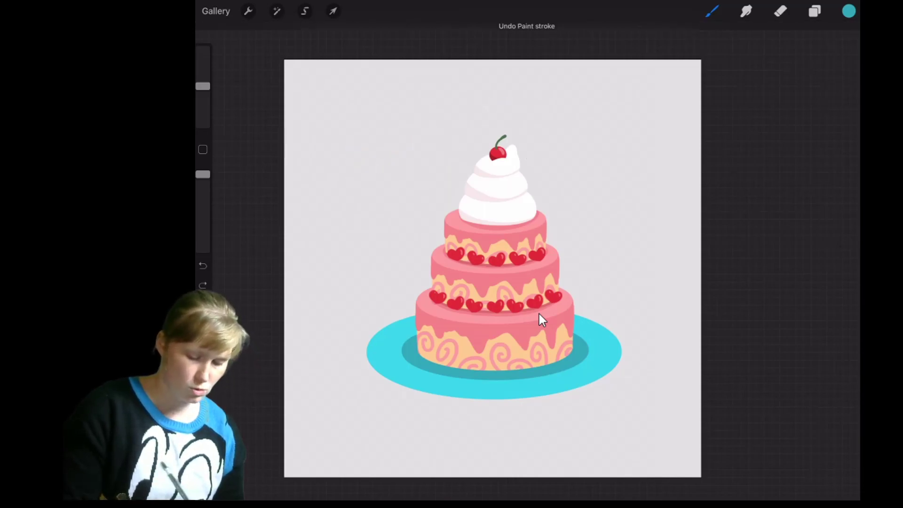
Step: Reletter 'Happy' at upper left, ending with a long flourishing y
drag(322, 114, 342, 173)
drag(353, 97, 363, 166)
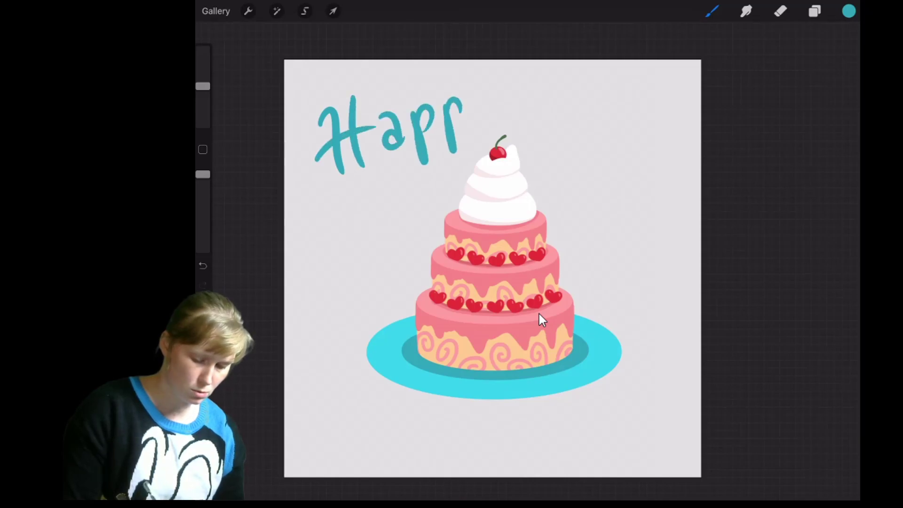
drag(453, 99, 460, 124)
mouse_move(469, 92)
mouse_down()
mouse_move(486, 113)
mouse_move(566, 79)
mouse_up()
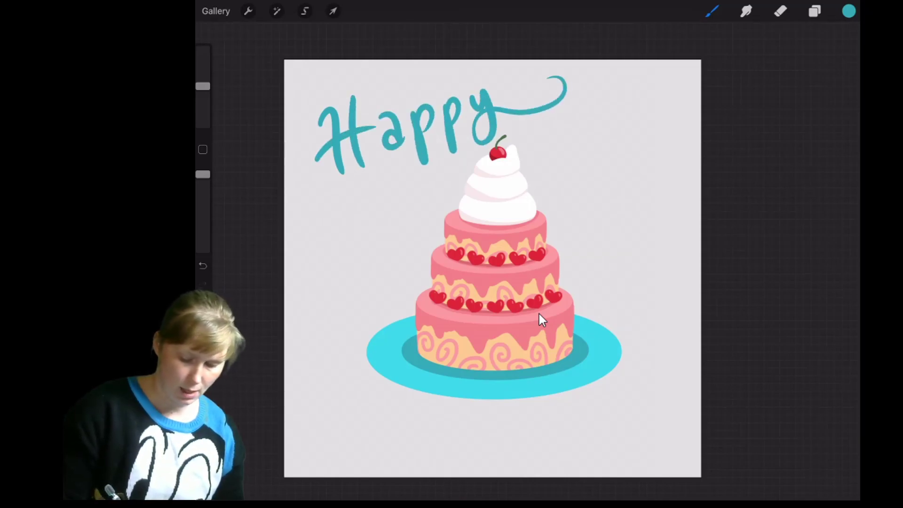
scroll(541, 320, right, 3)
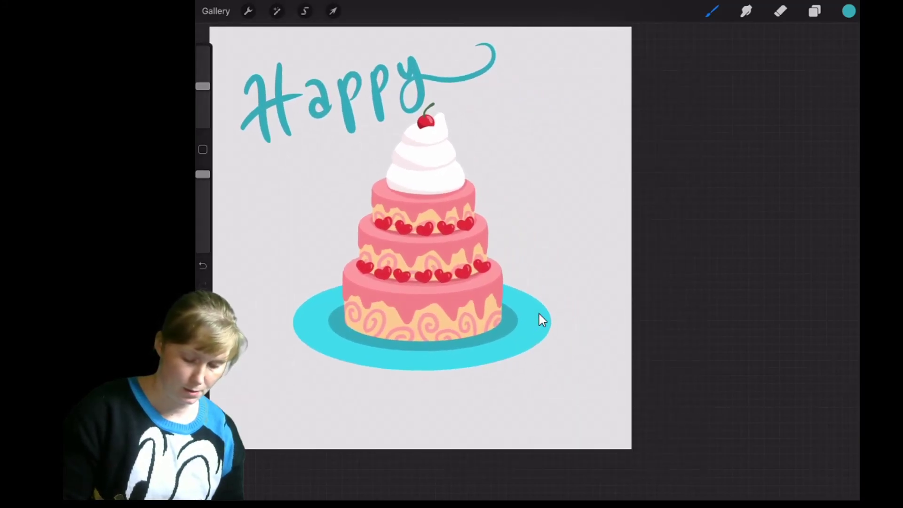
scroll(541, 319, down, 2)
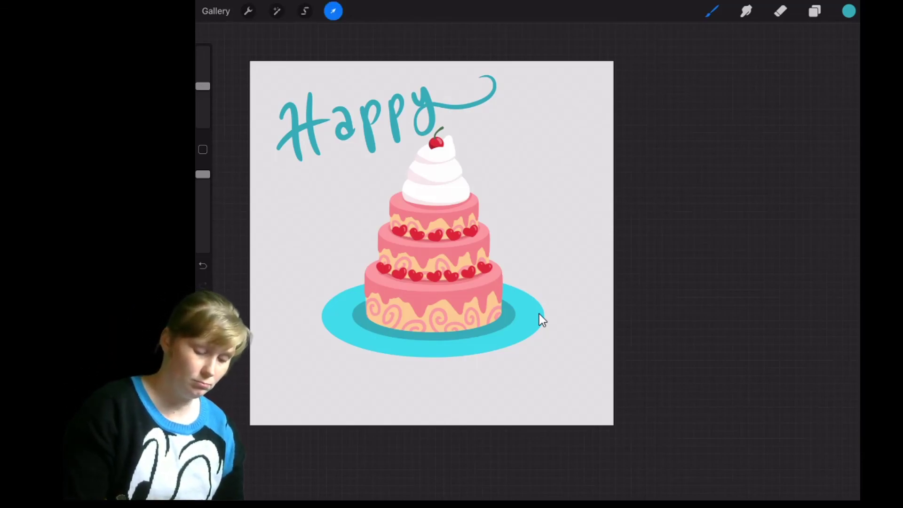
Step: Shrink 'Happy' and move it up toward the top-left corner
drag(496, 160, 452, 161)
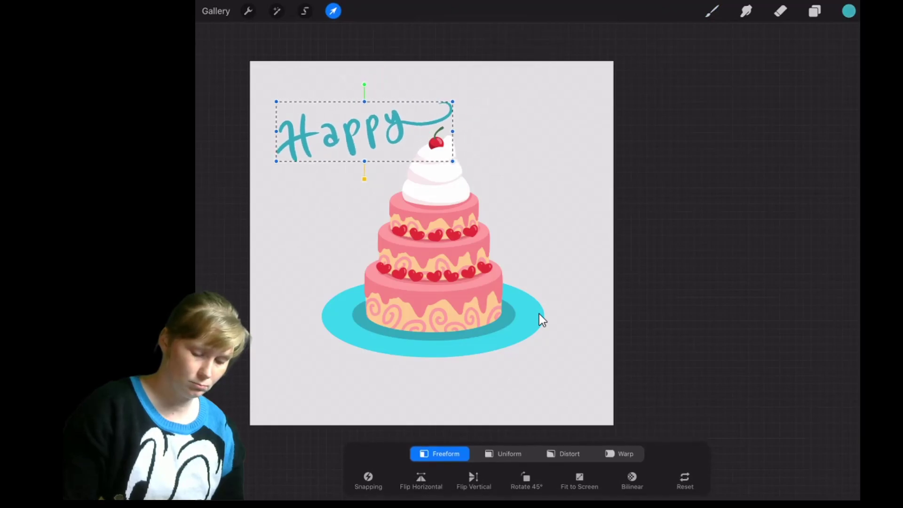
drag(364, 132, 352, 121)
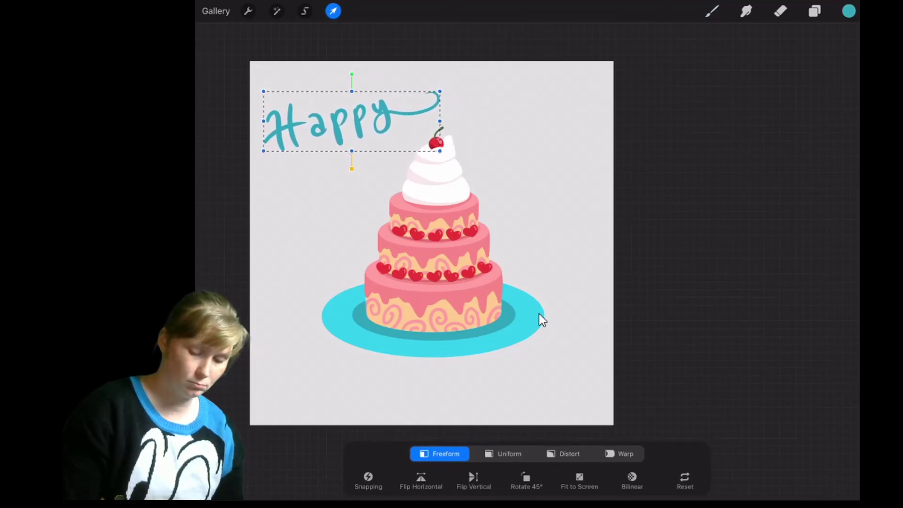
click(712, 10)
Step: Letter 'Birthday' with a looping swirl tail, plus a teal heart right of the cake
mouse_move(456, 113)
mouse_down()
mouse_move(452, 148)
mouse_move(453, 135)
mouse_up()
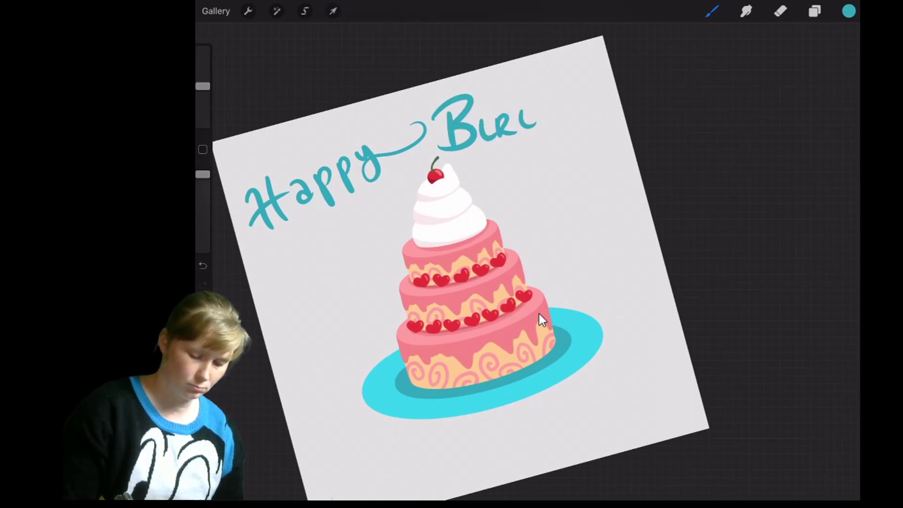
key(ctrl+z)
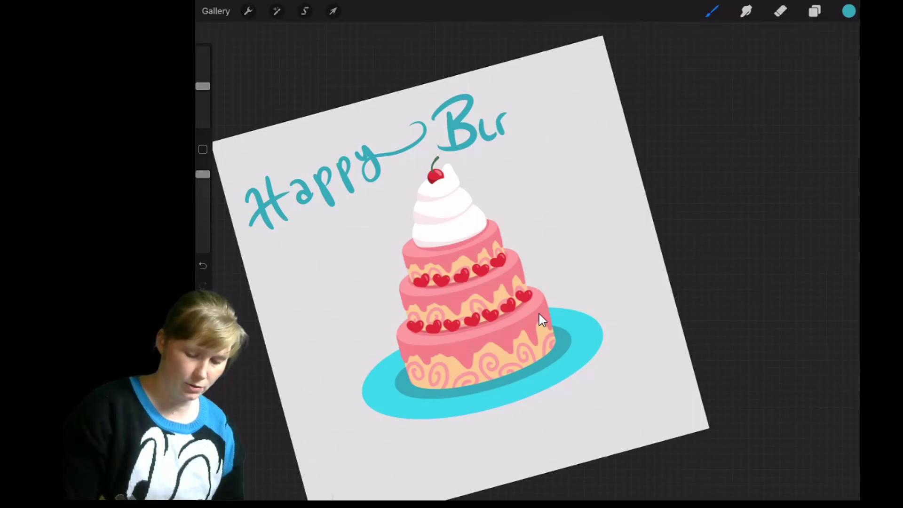
mouse_move(519, 91)
mouse_down()
mouse_move(512, 130)
mouse_move(531, 129)
mouse_up()
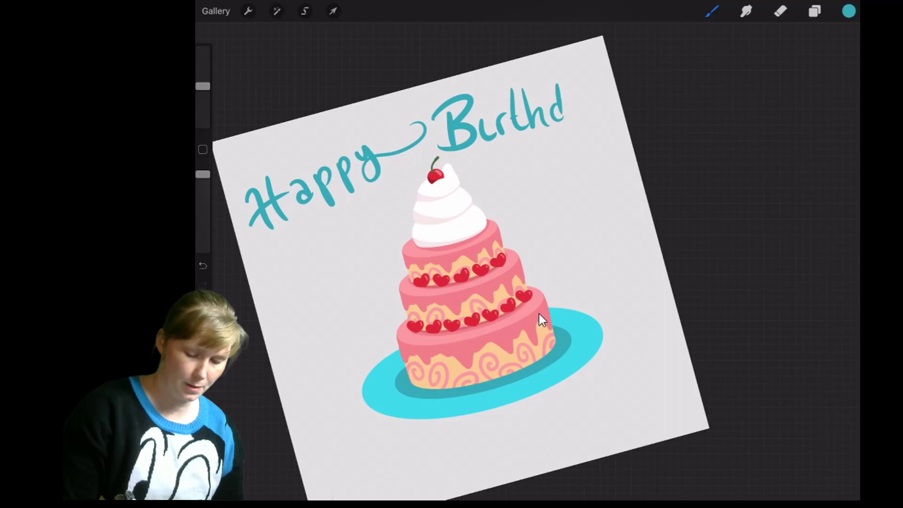
mouse_move(584, 100)
mouse_down()
mouse_move(597, 111)
mouse_move(522, 185)
mouse_up()
drag(583, 168, 585, 194)
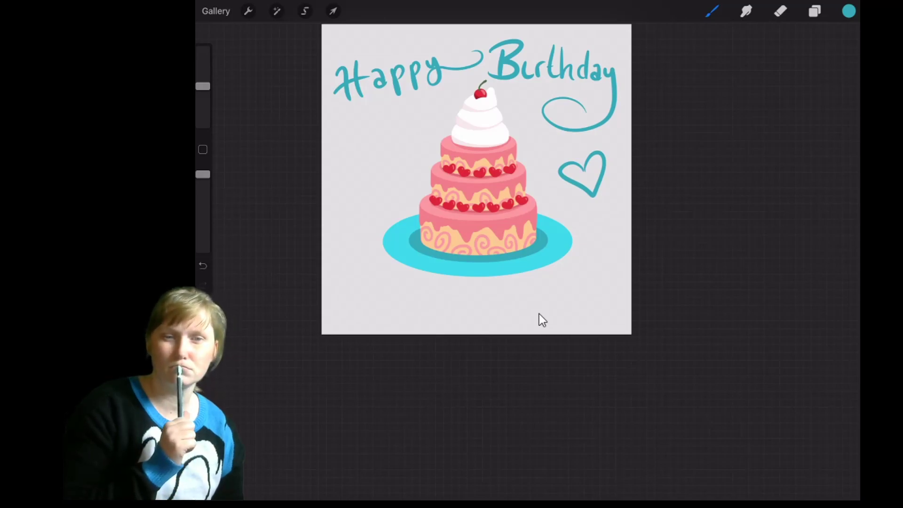
Step: Begin writing the teal 'I drew this!' caption below the cake
drag(401, 295, 433, 310)
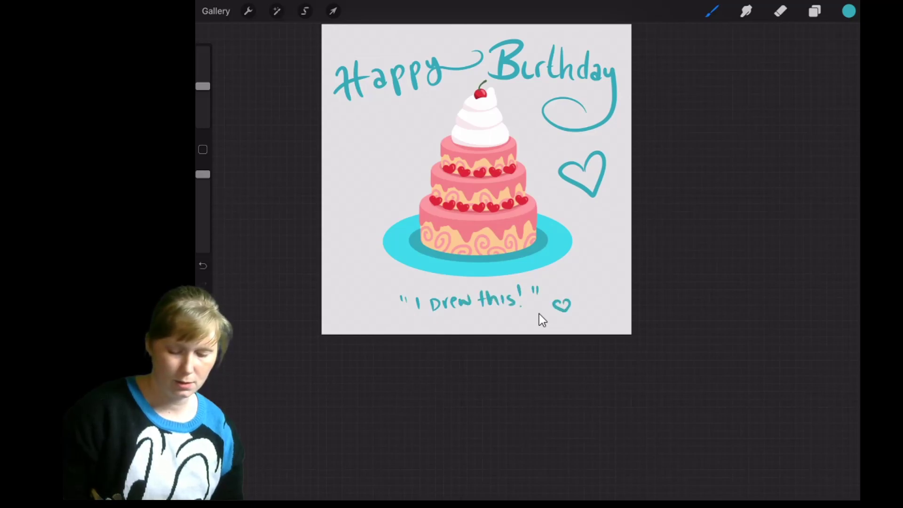
scroll(541, 319, up, 2)
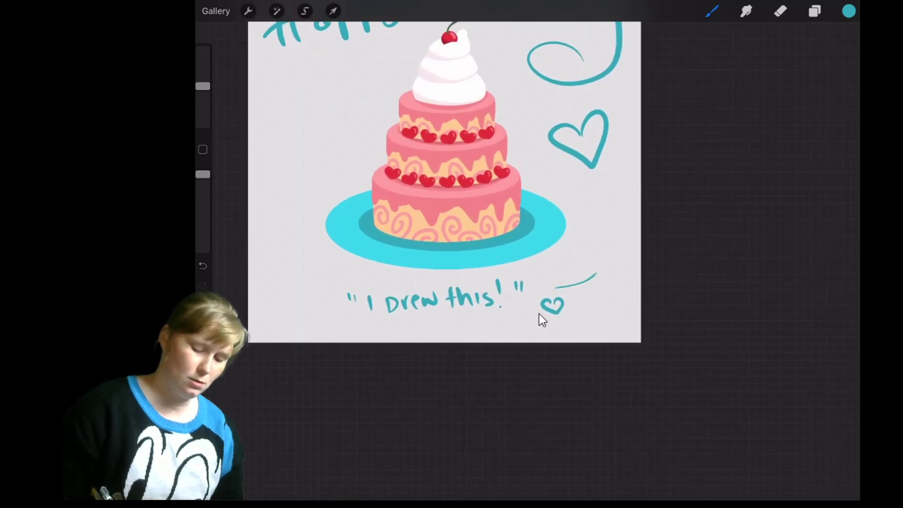